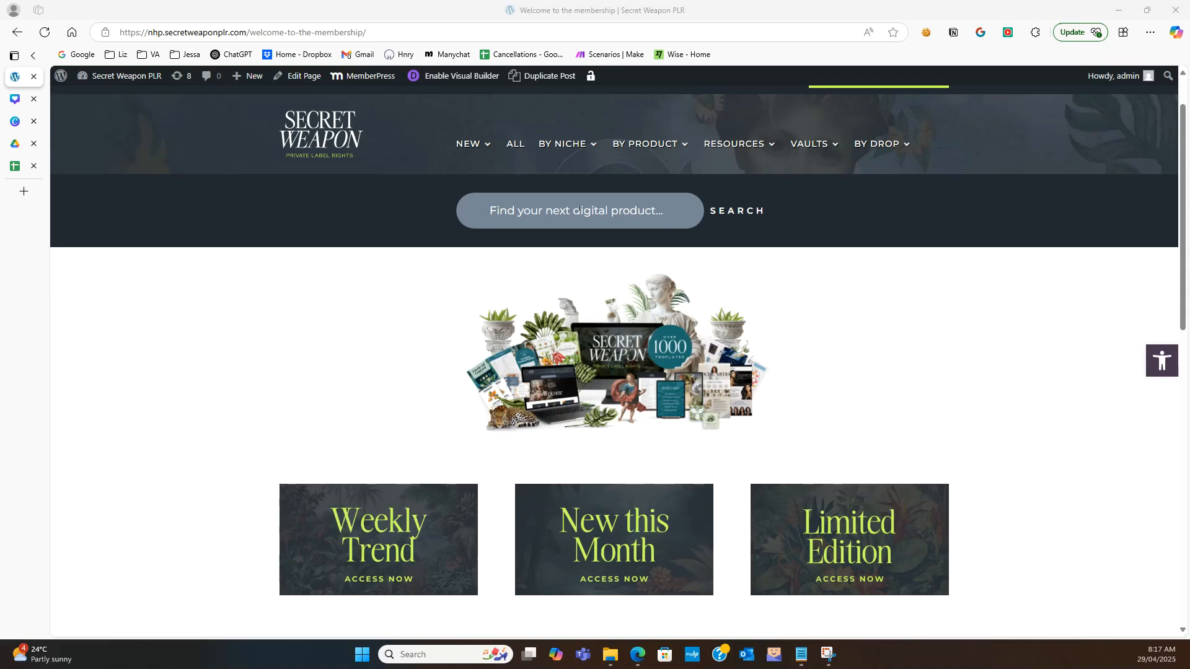
# - Search the membership site for "virtual assistant" and open the Virtual Assistant Bundle
pyautogui.click(578, 210)
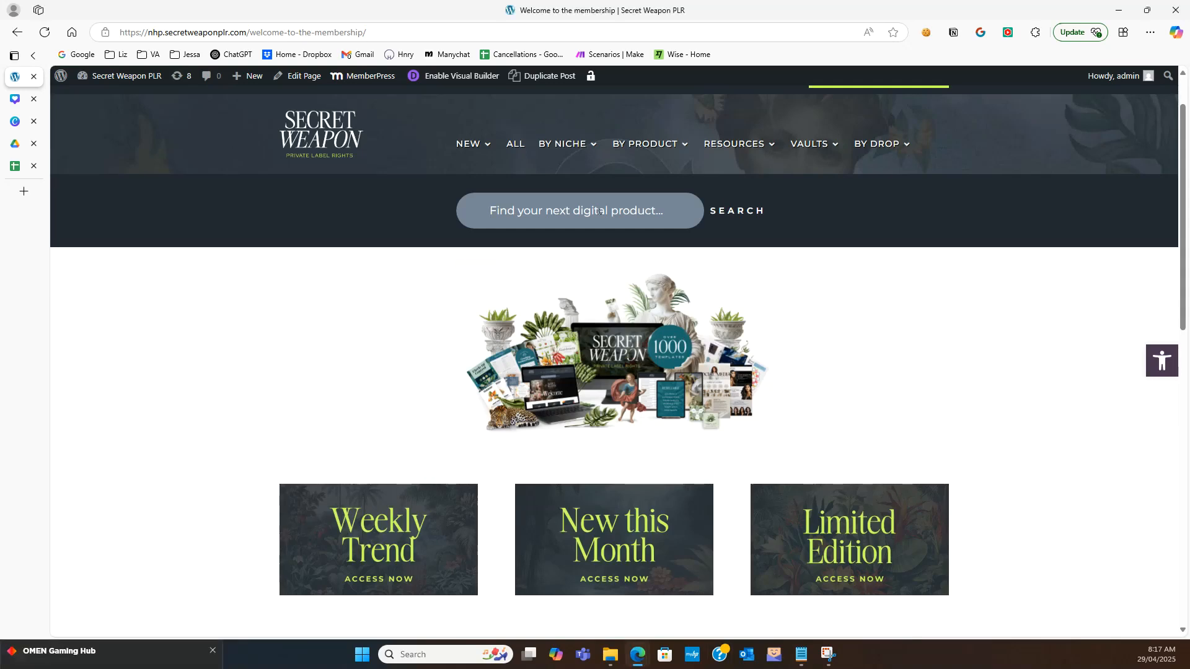
pyautogui.write('virtu')
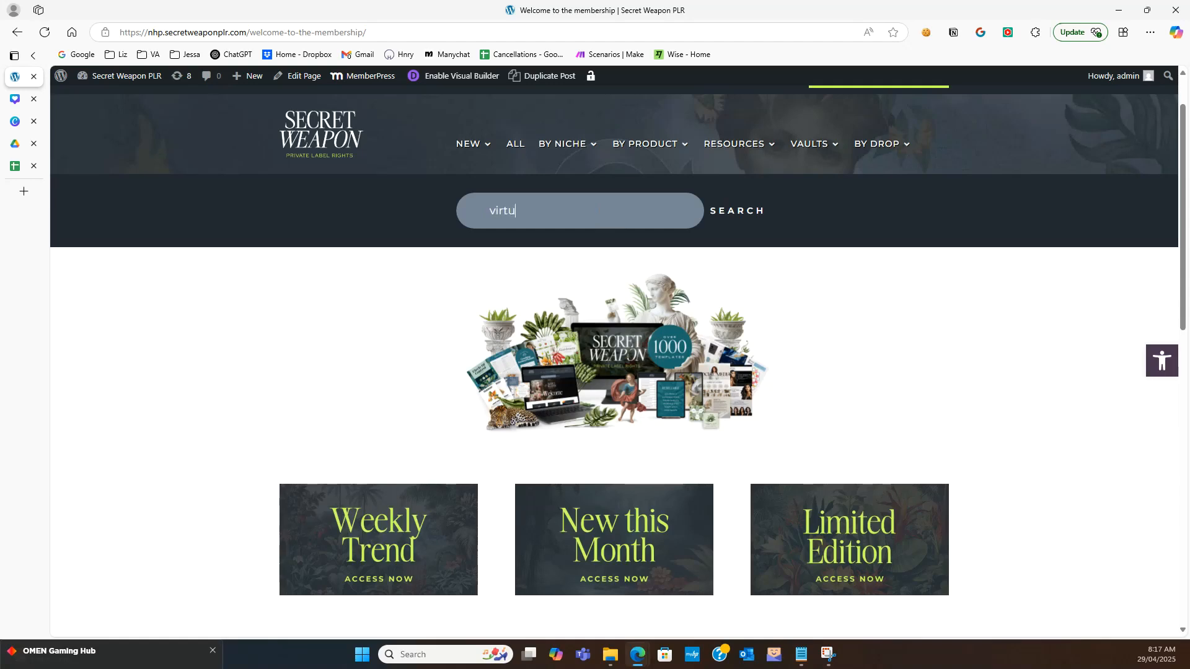
pyautogui.write('al assistant')
pyautogui.press('Return')
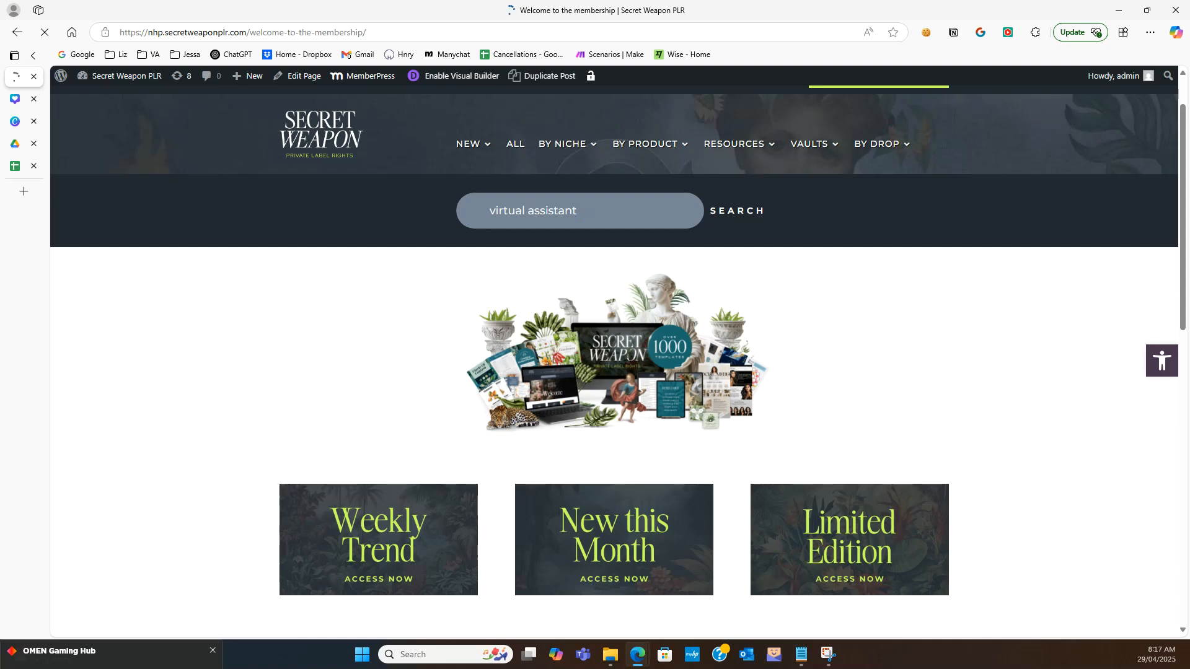
pyautogui.scroll(-3, 608, 372)
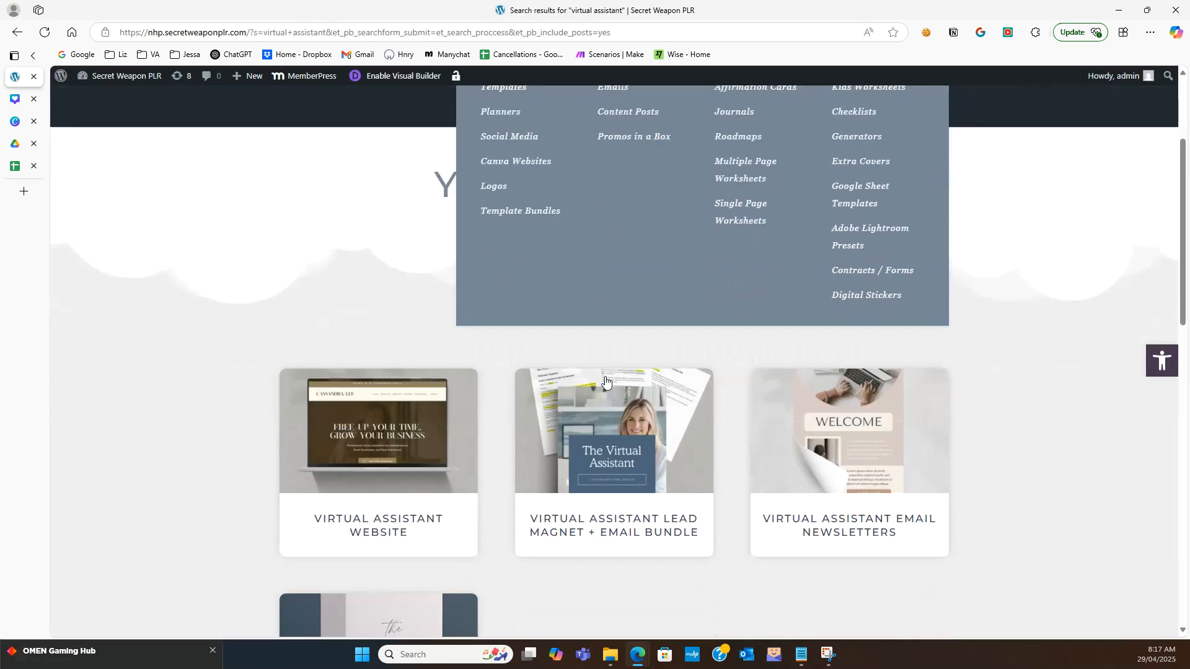
pyautogui.scroll(-4, 605, 382)
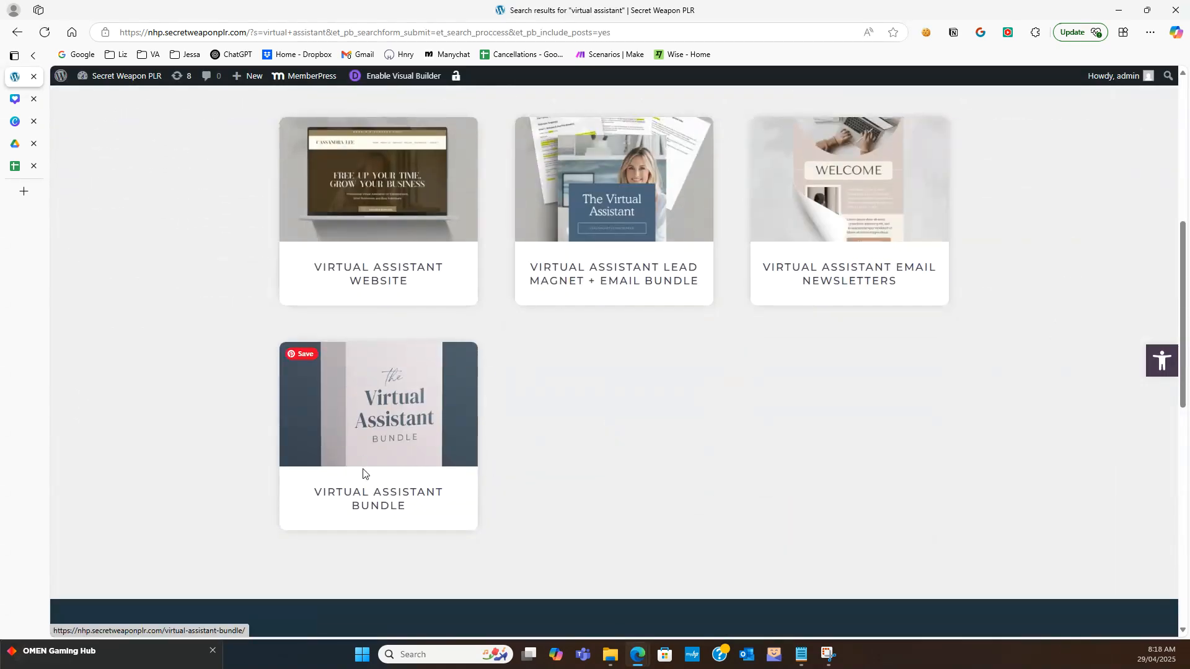
pyautogui.click(381, 494)
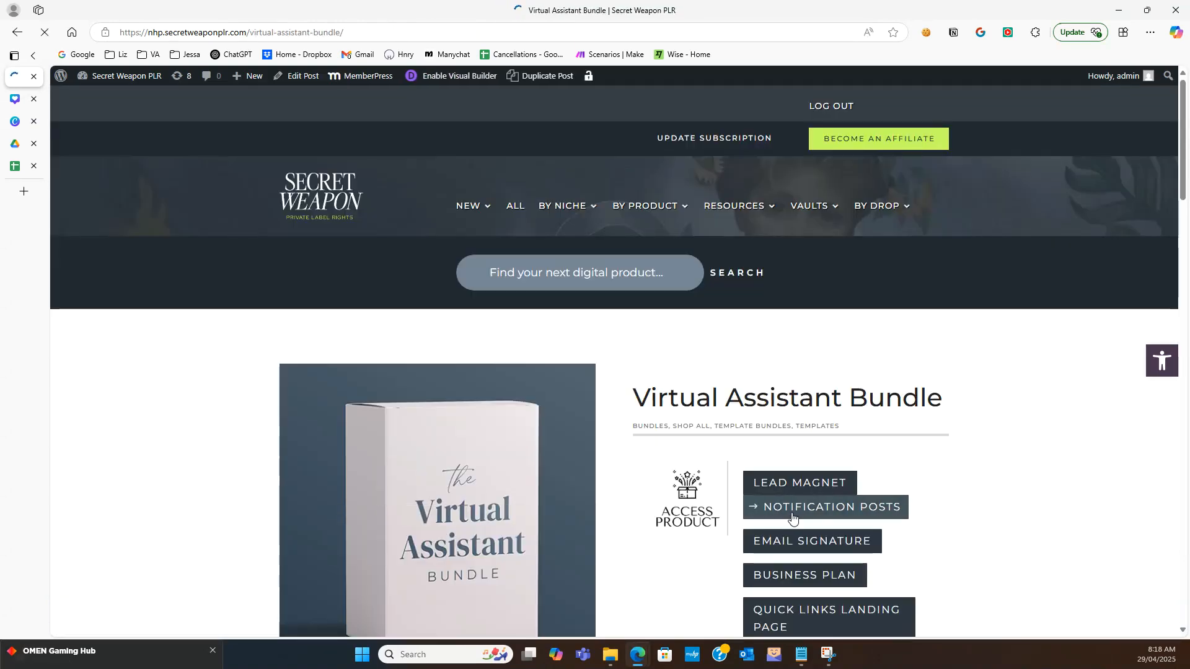
# - Open the bundle's Business Plan template in Canva and use it for a new design
pyautogui.scroll(-4, 792, 519)
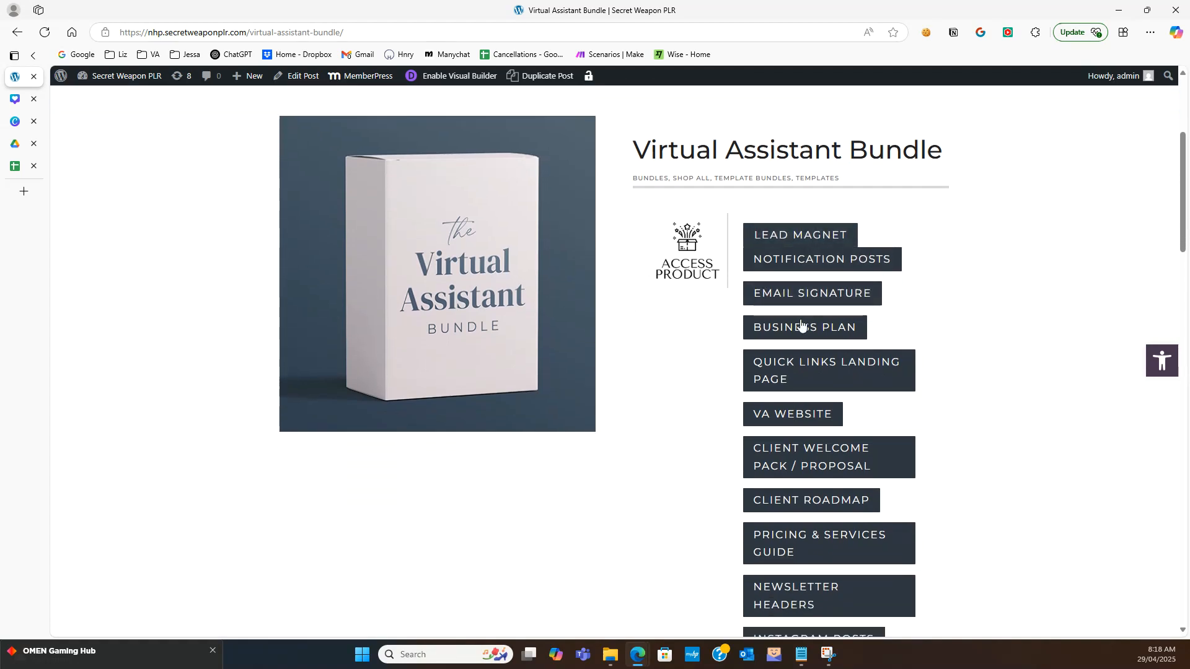
pyautogui.click(753, 327)
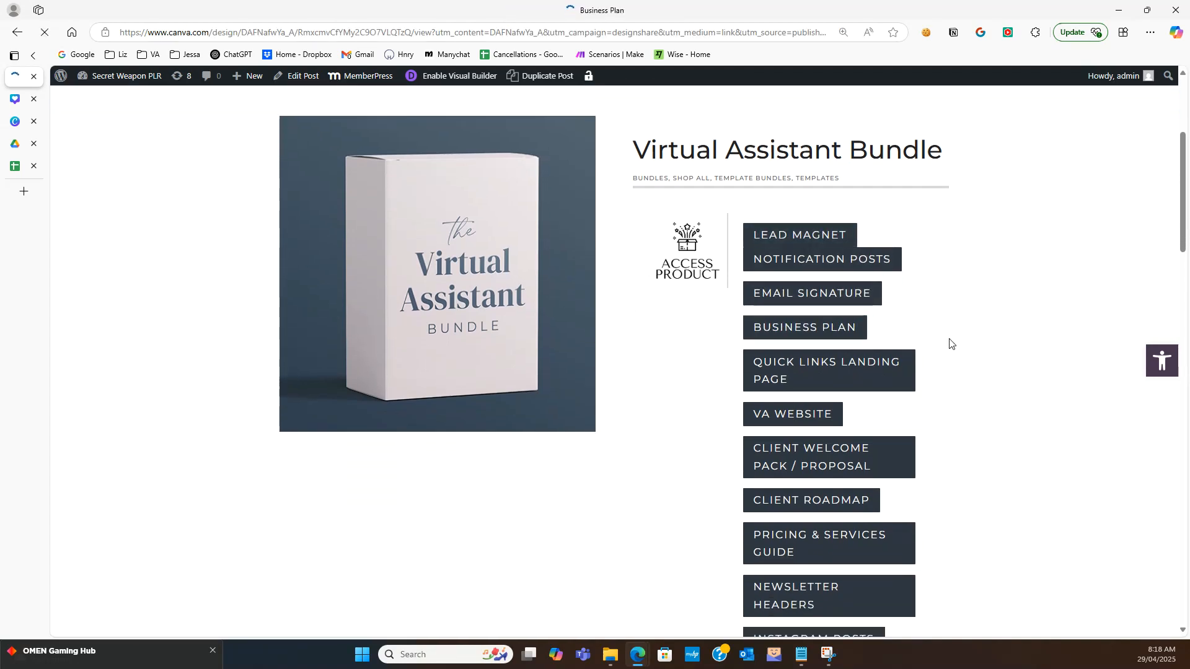
pyautogui.scroll(-2, 951, 344)
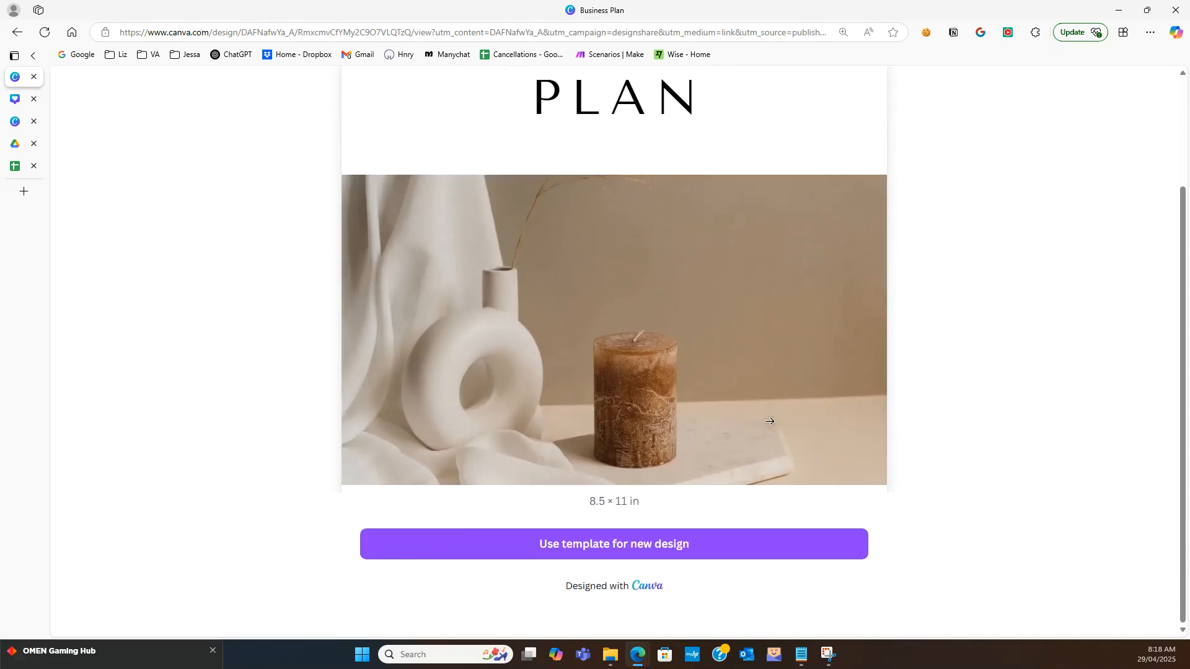
pyautogui.click(647, 550)
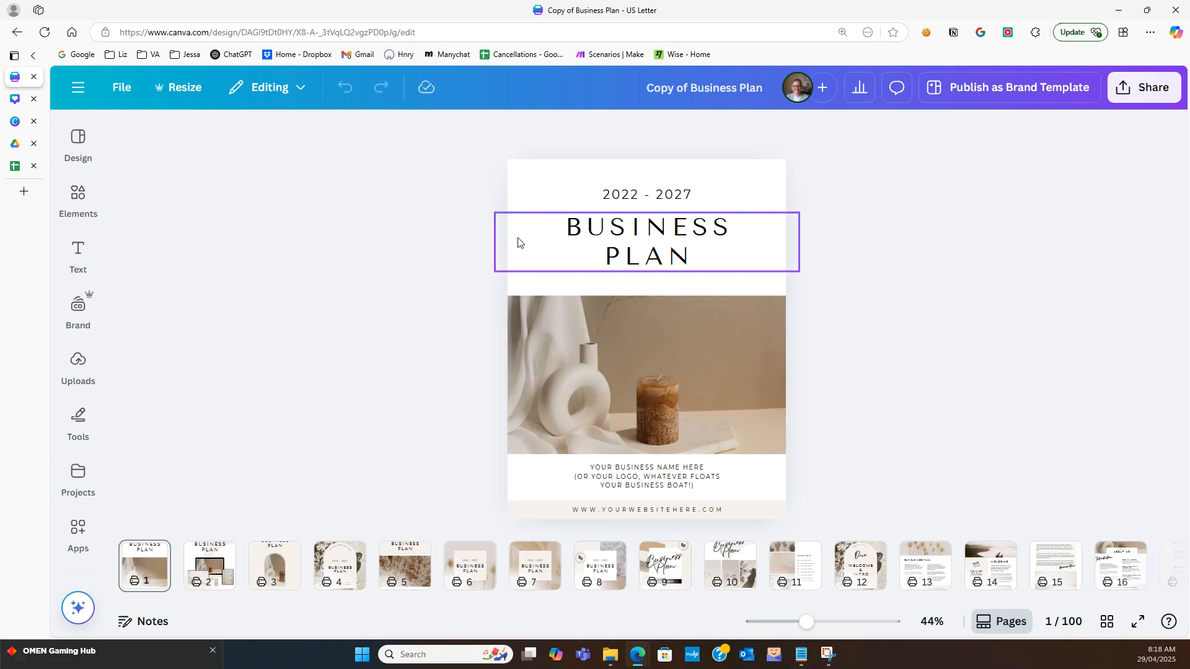
# - Add a blank page to the business plan and move it ahead of the cover as page 1
pyautogui.click(769, 182)
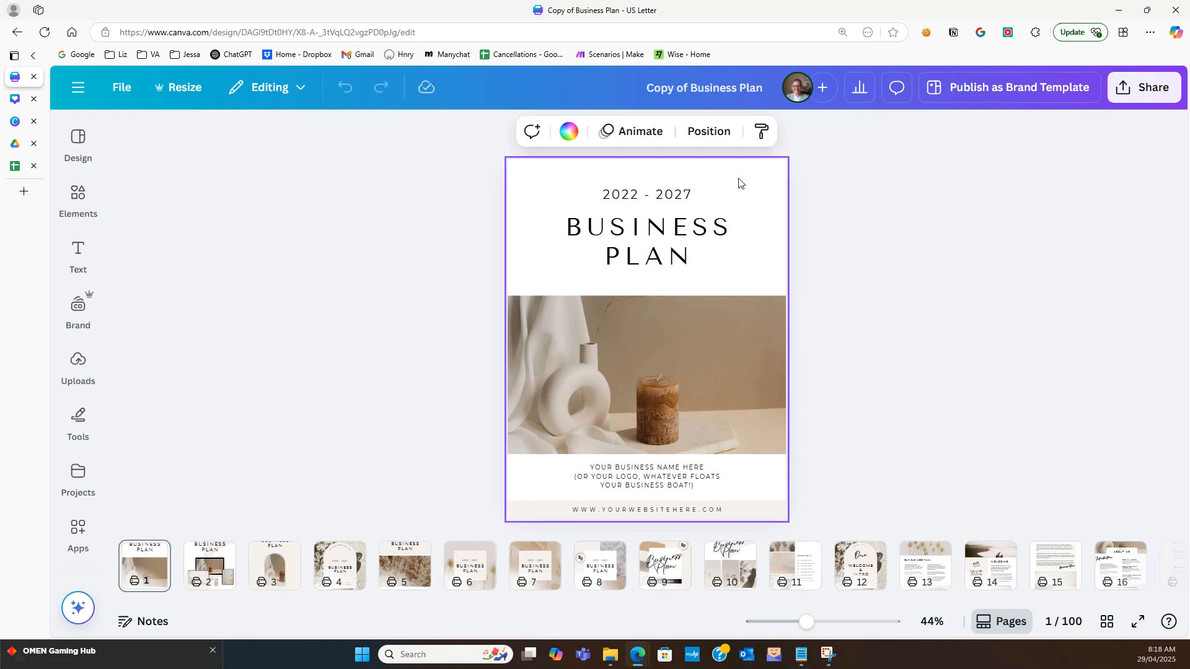
pyautogui.rightClick(742, 183)
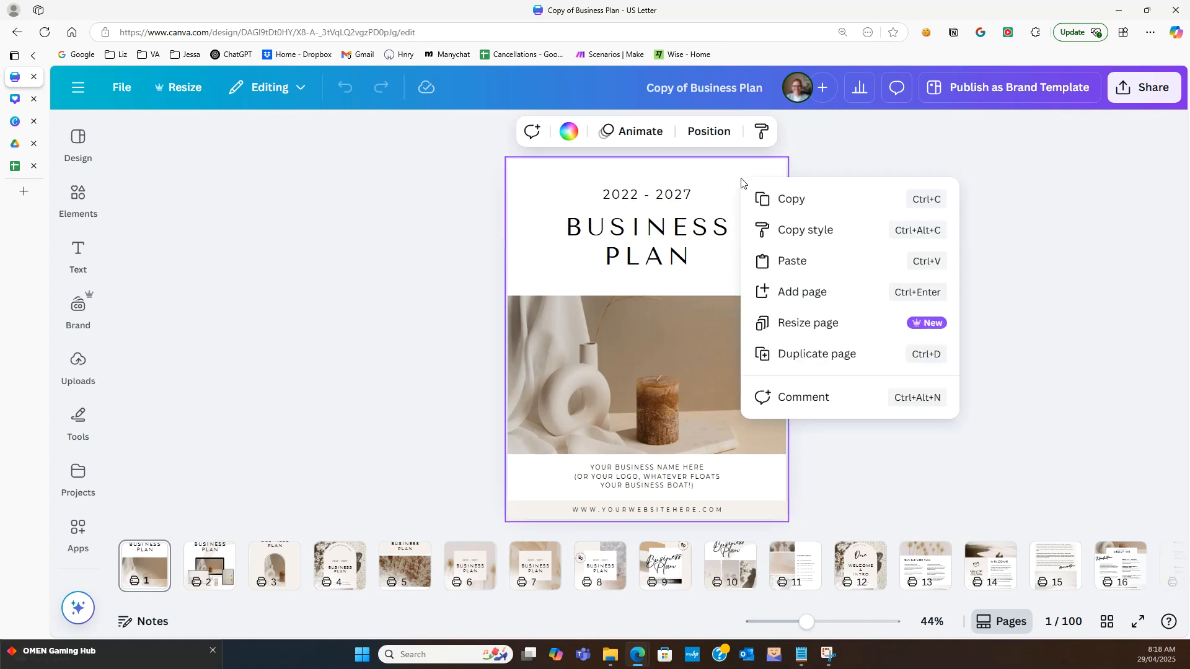
pyautogui.click(803, 292)
pyautogui.moveTo(193, 567); pyautogui.dragTo(124, 564)
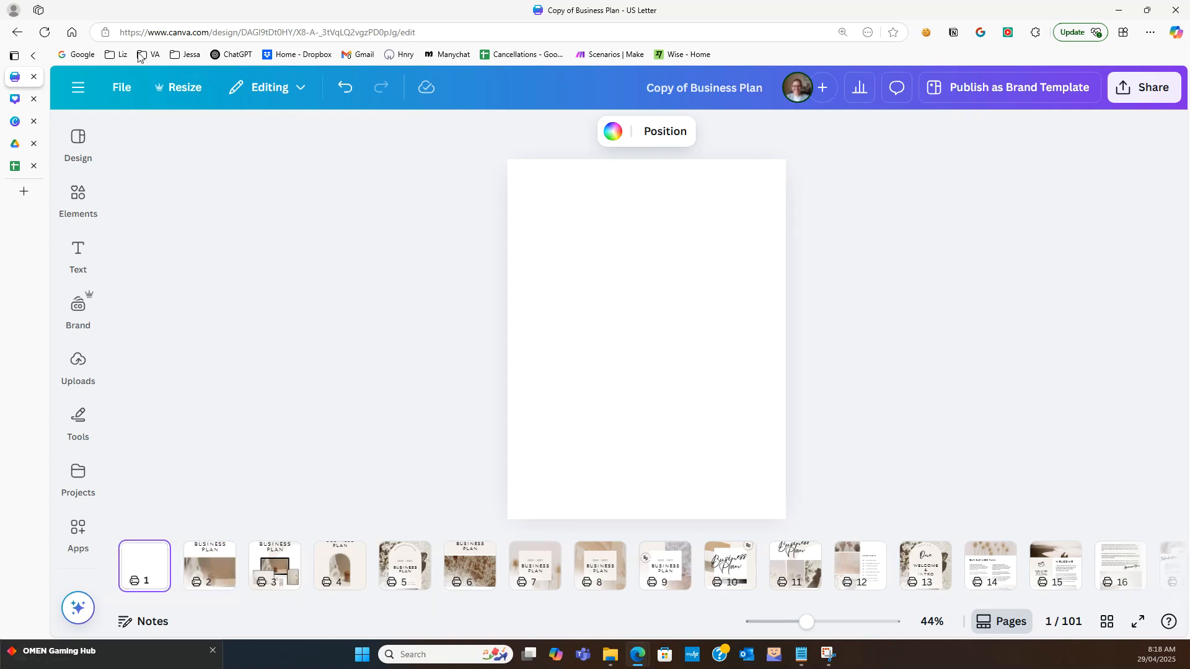
# - Copy the six colour circles and font samples from the Designer dust template brand kit onto the business plan's blank first page
pyautogui.click(15, 98)
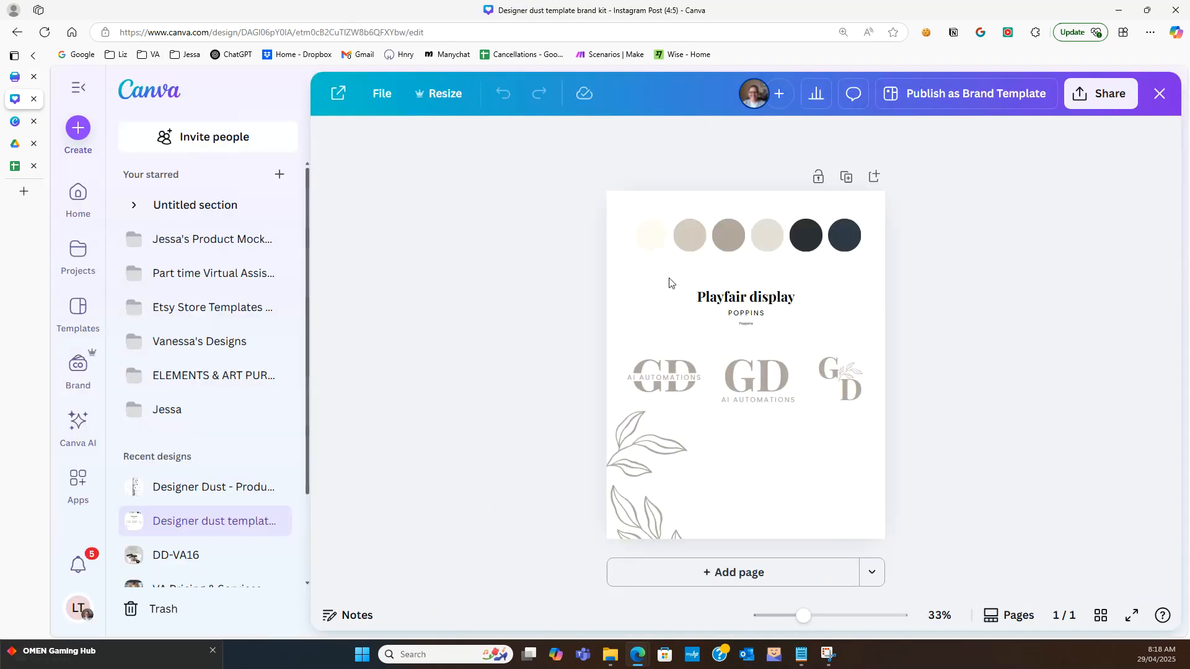
pyautogui.moveTo(595, 211); pyautogui.dragTo(864, 329)
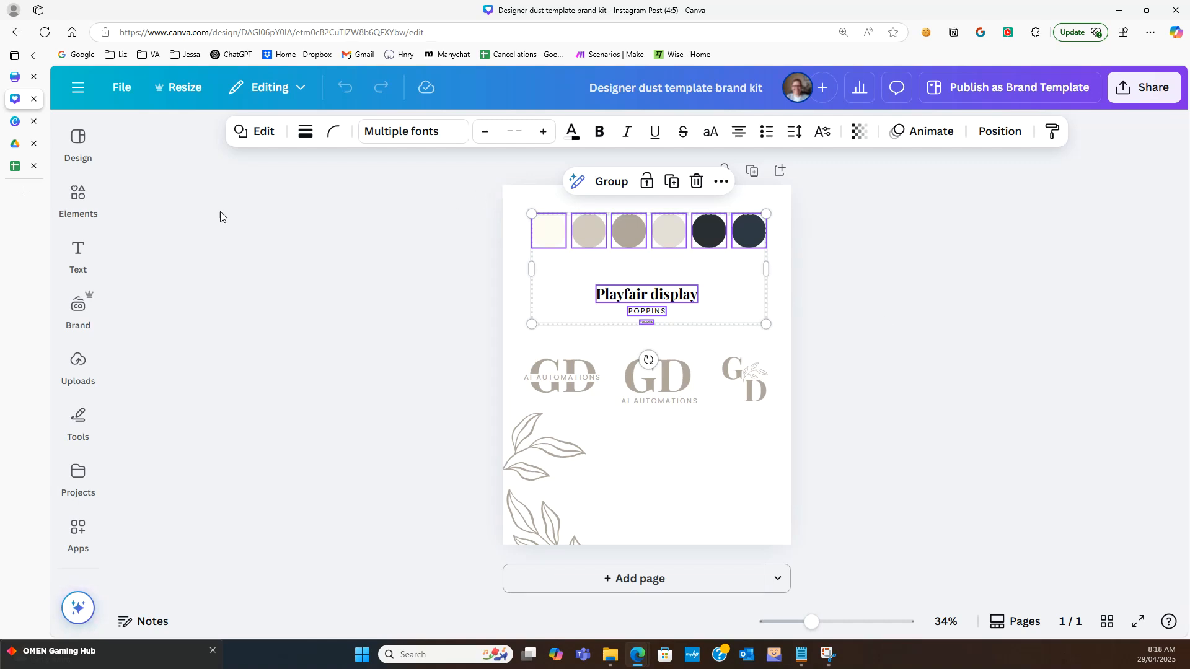
pyautogui.click(20, 82)
pyautogui.rightClick(642, 323)
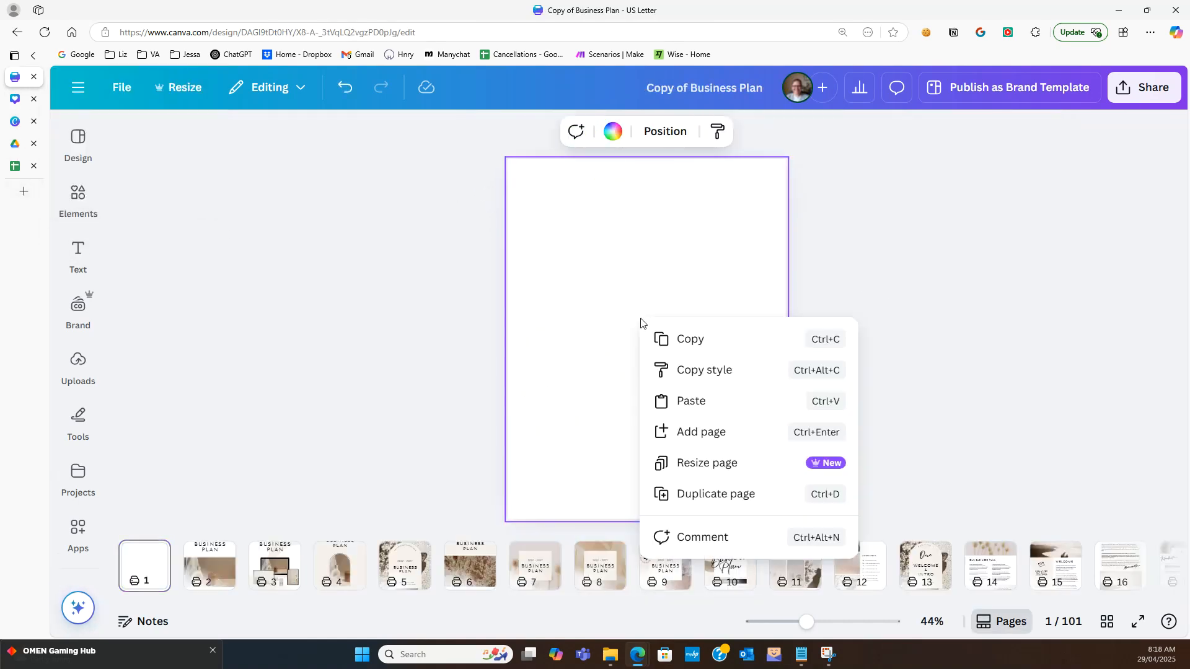
pyautogui.click(696, 402)
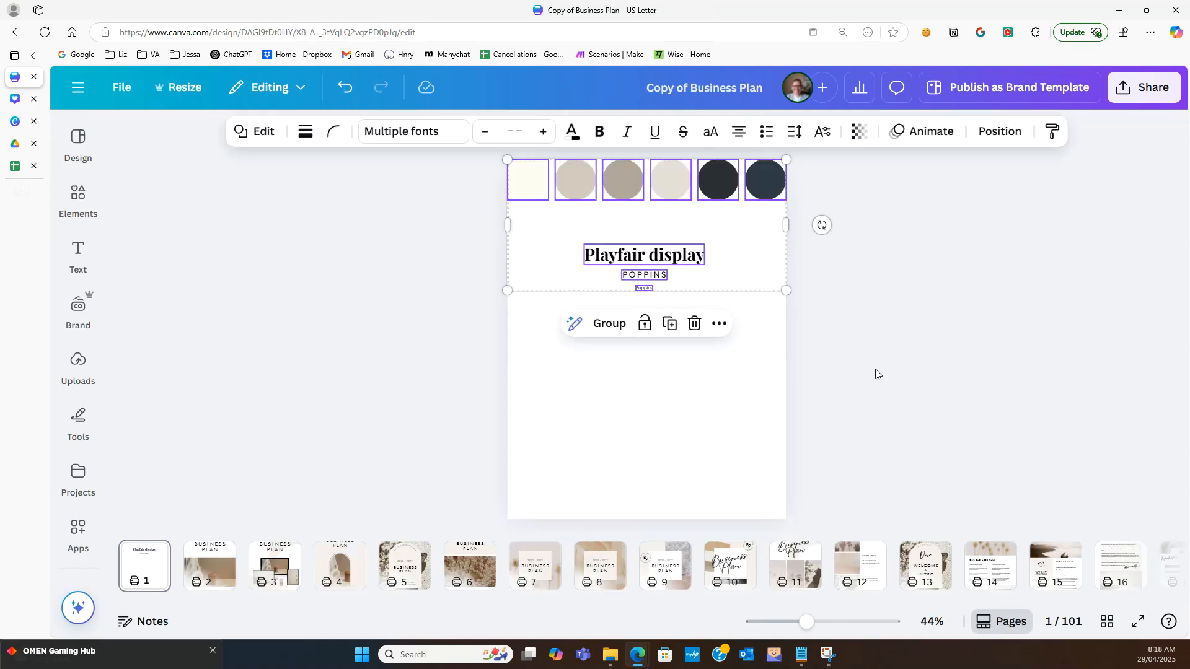
# - Shrink the pasted colour circles and font samples and centre them in the upper part of page 1
pyautogui.moveTo(507, 160); pyautogui.dragTo(568, 204)
pyautogui.moveTo(648, 239); pyautogui.dragTo(614, 250)
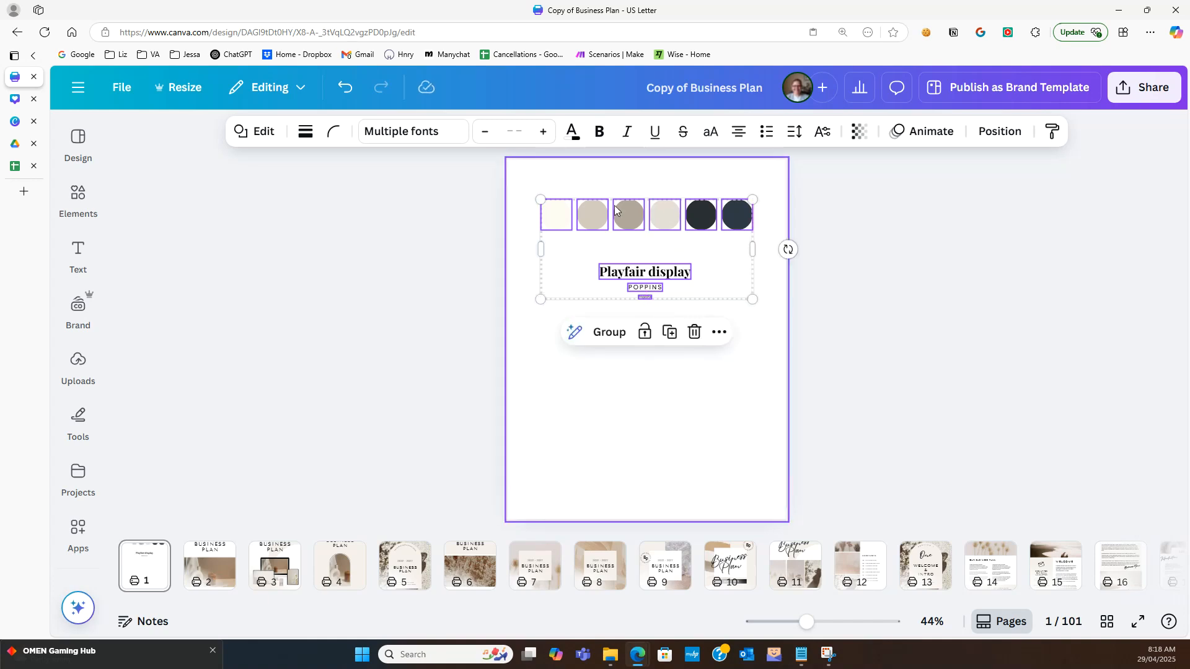
pyautogui.click(739, 374)
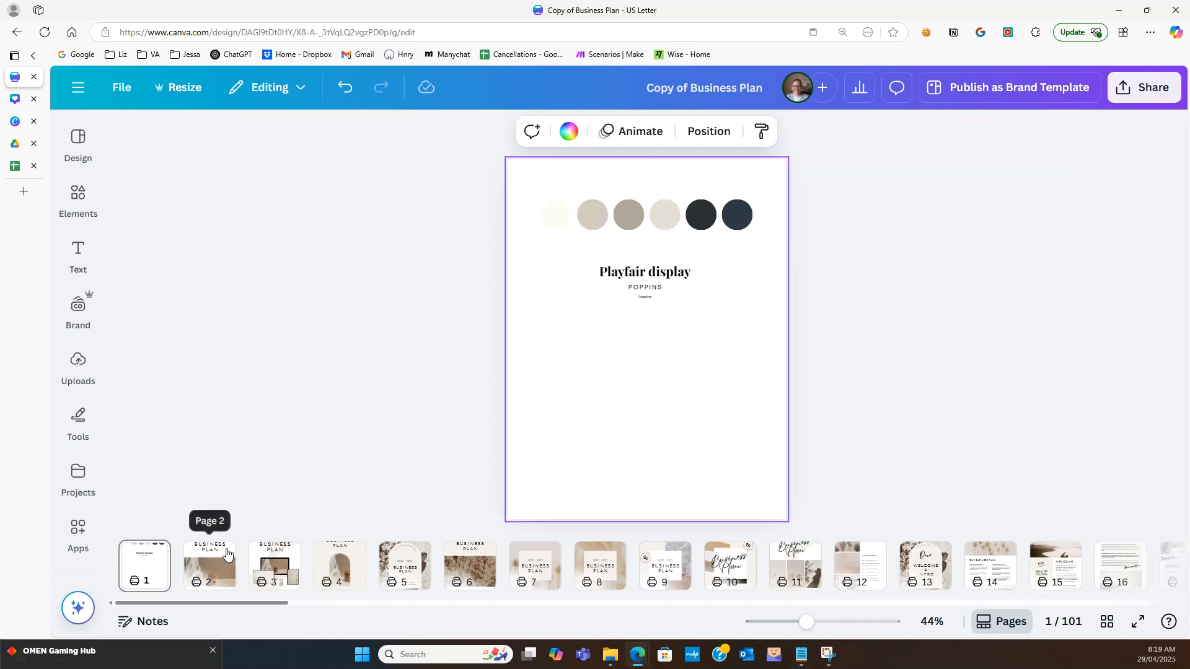
pyautogui.click(212, 569)
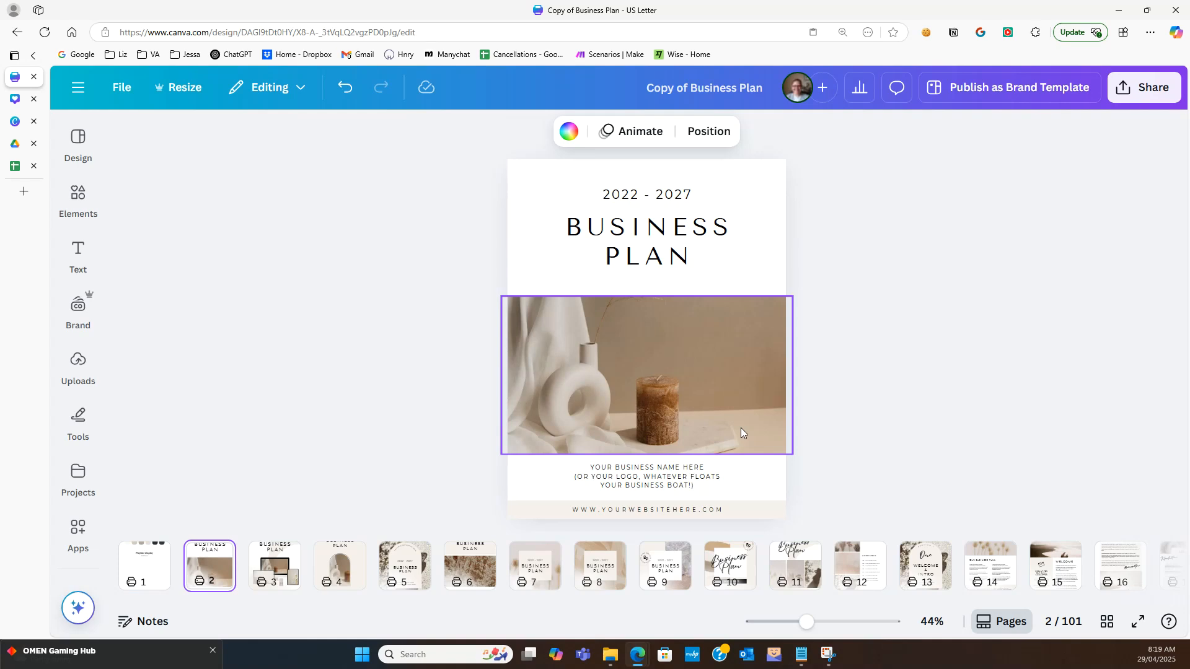
pyautogui.click(525, 517)
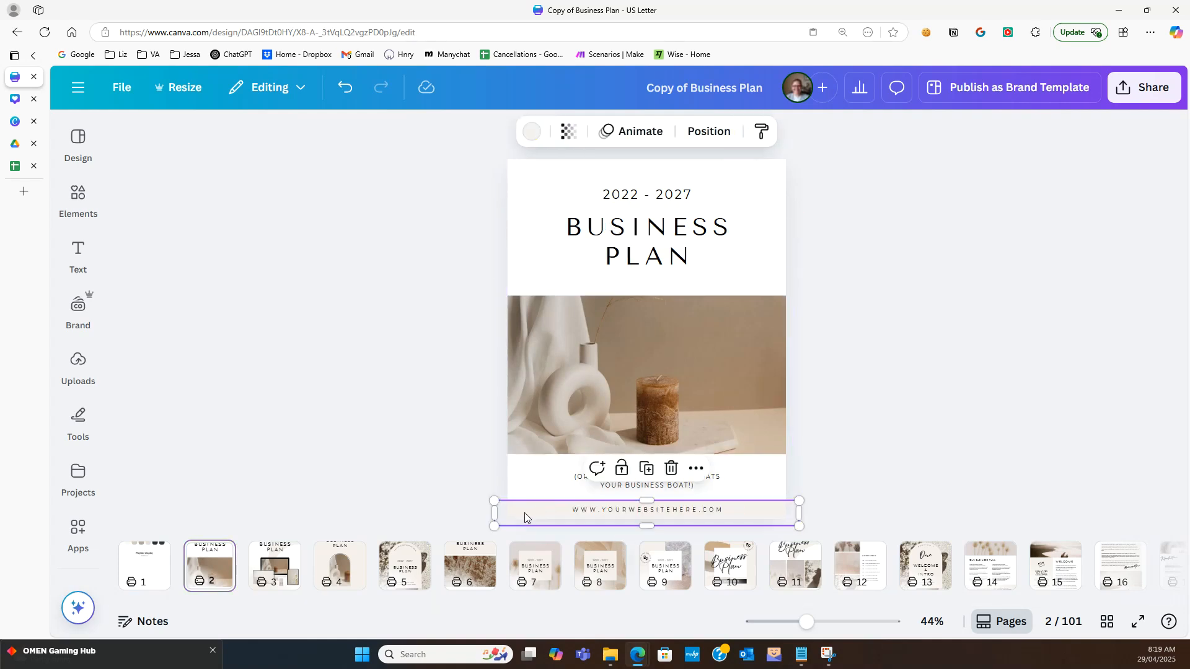
pyautogui.click(531, 140)
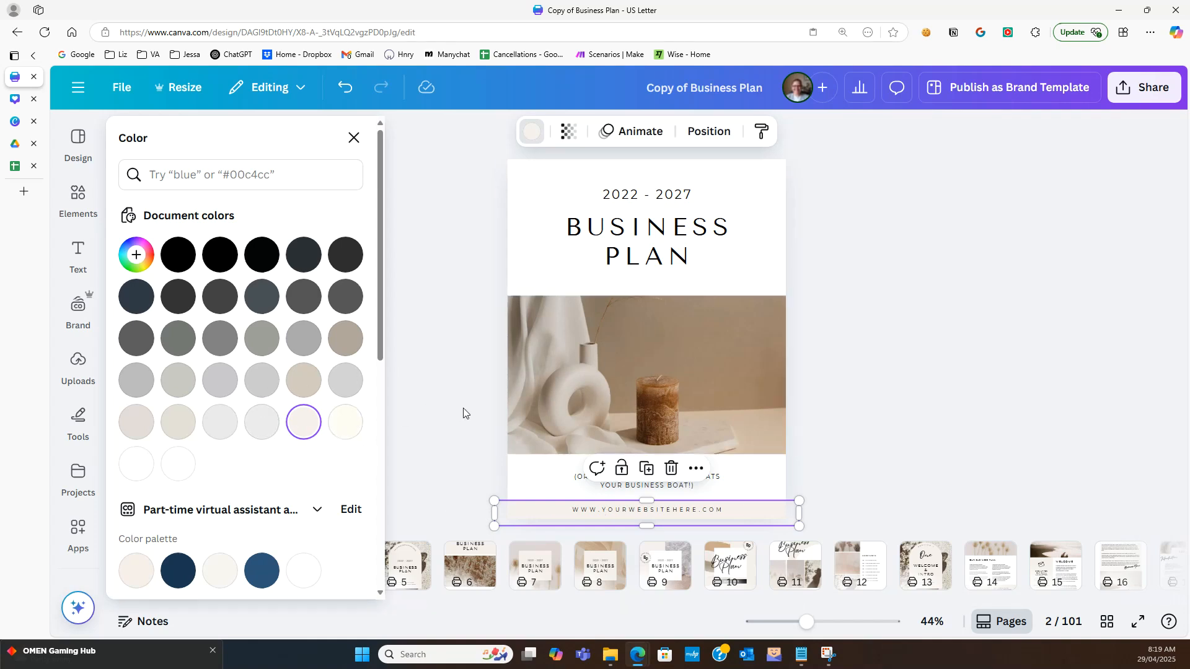
pyautogui.press('Escape')
# - Copy the style of the second, light beige circle on page 1 onto the website footer bar on page 2
pyautogui.click(154, 566)
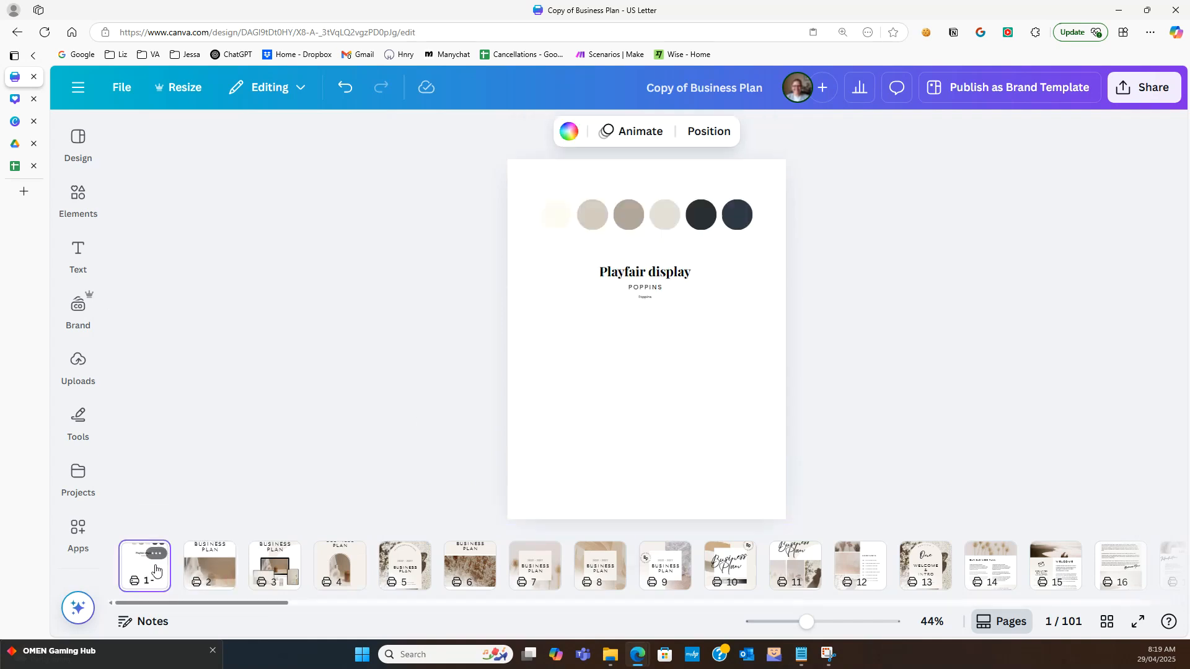
pyautogui.click(593, 214)
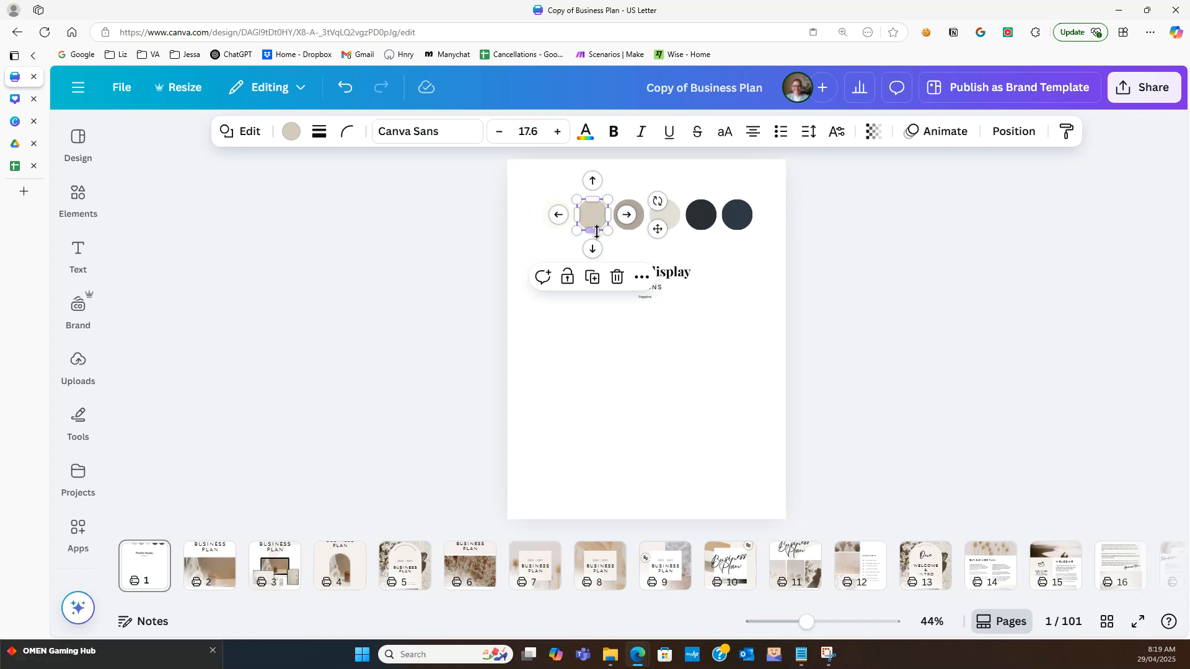
pyautogui.click(1067, 131)
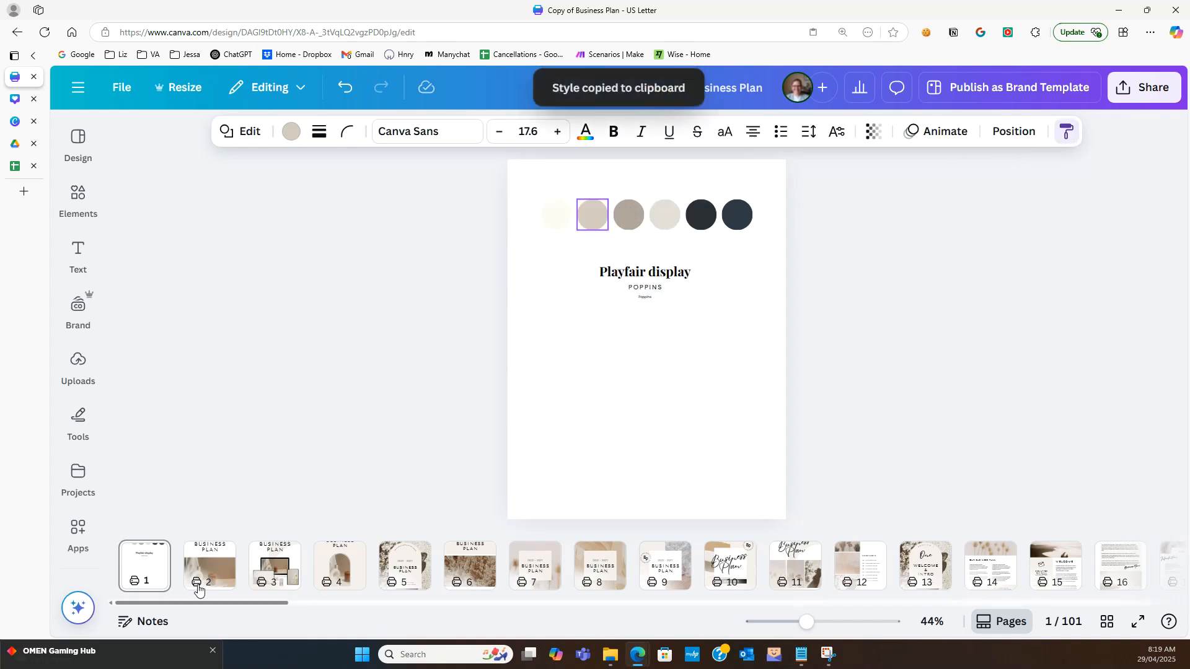
pyautogui.click(211, 571)
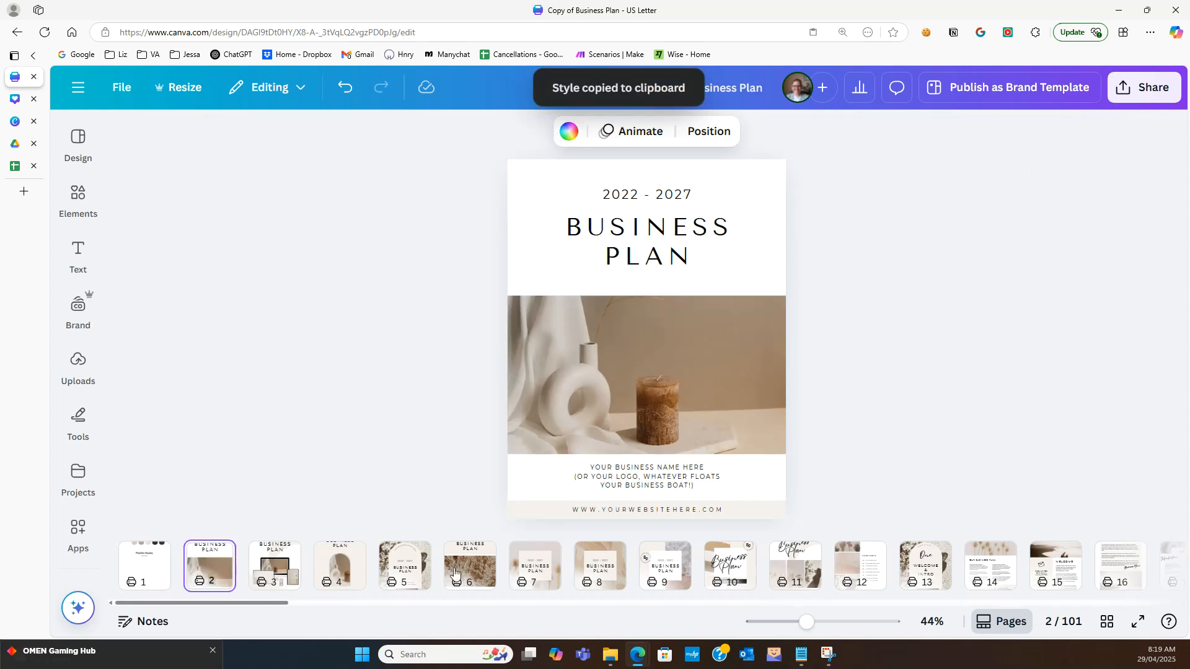
pyautogui.click(530, 514)
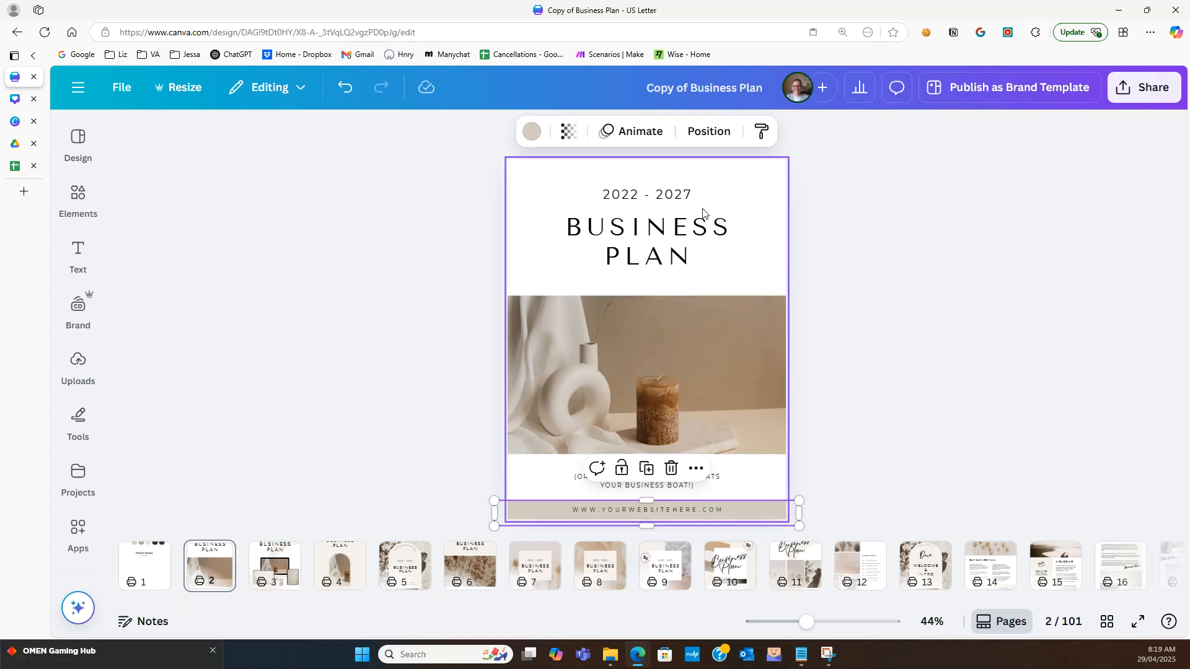
# - Set the "BUSINESS PLAN" title font to Playfair Display and replace Tenor Sans with it throughout the design
pyautogui.click(640, 246)
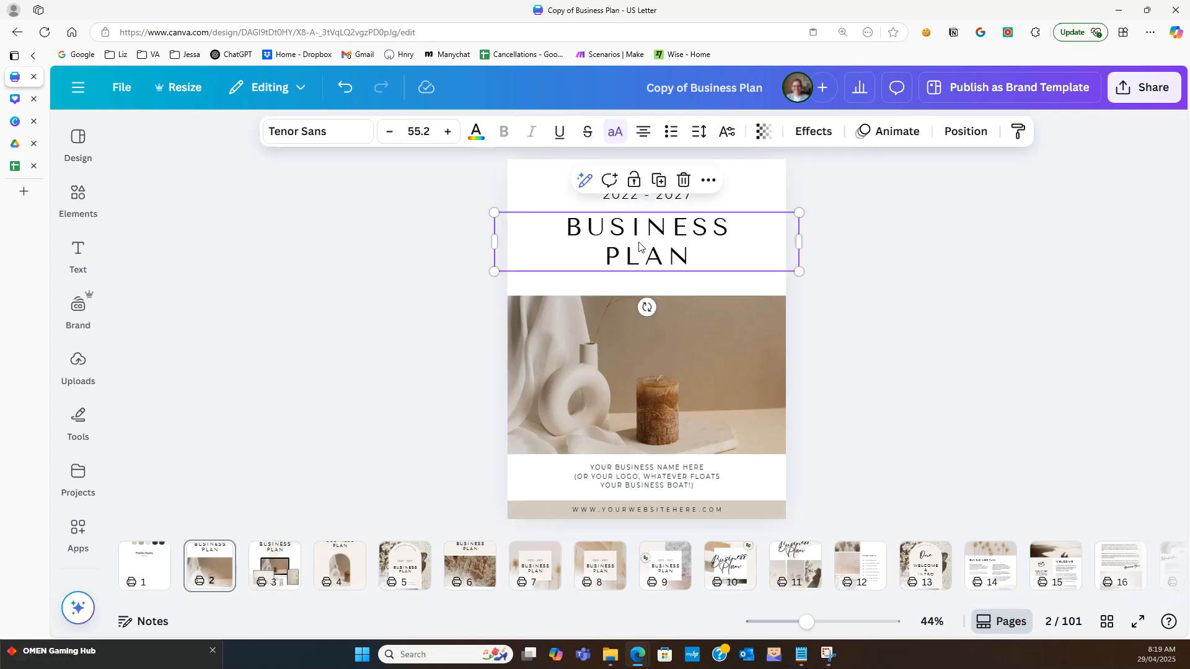
pyautogui.click(327, 137)
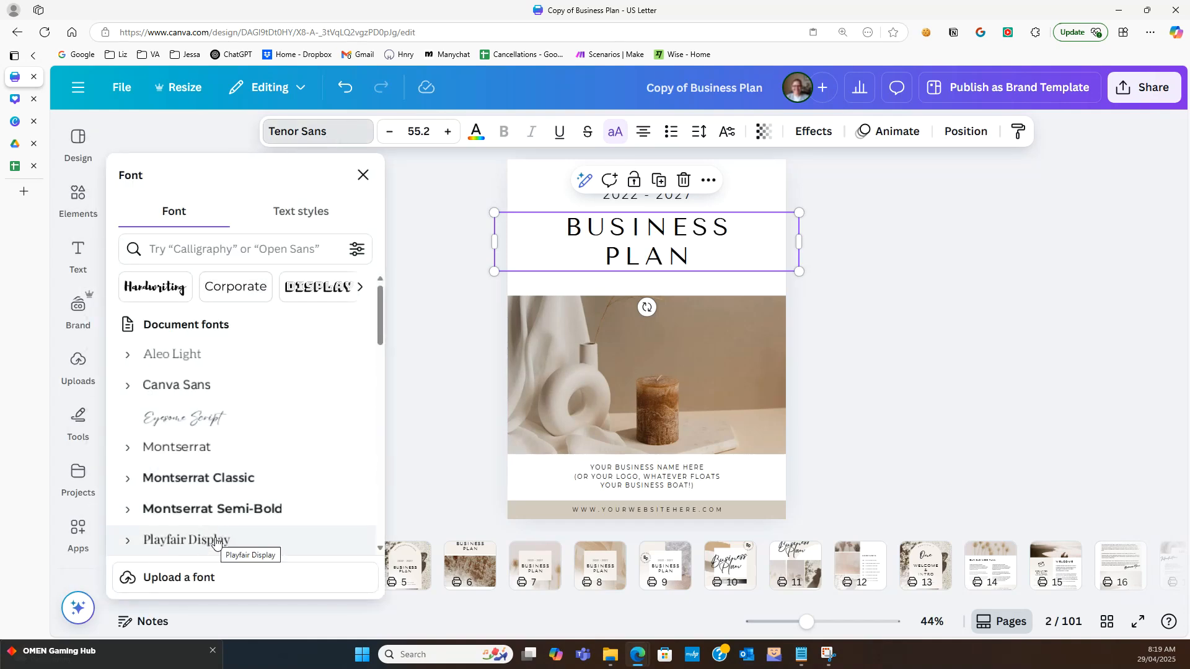
pyautogui.click(198, 541)
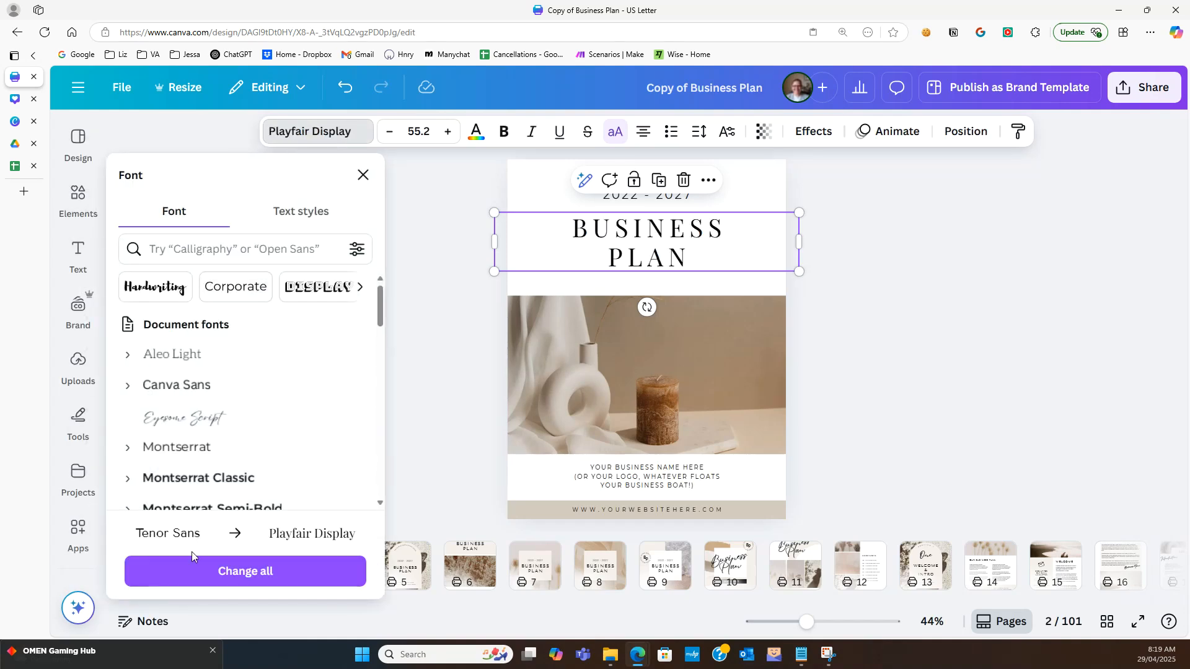
pyautogui.click(265, 579)
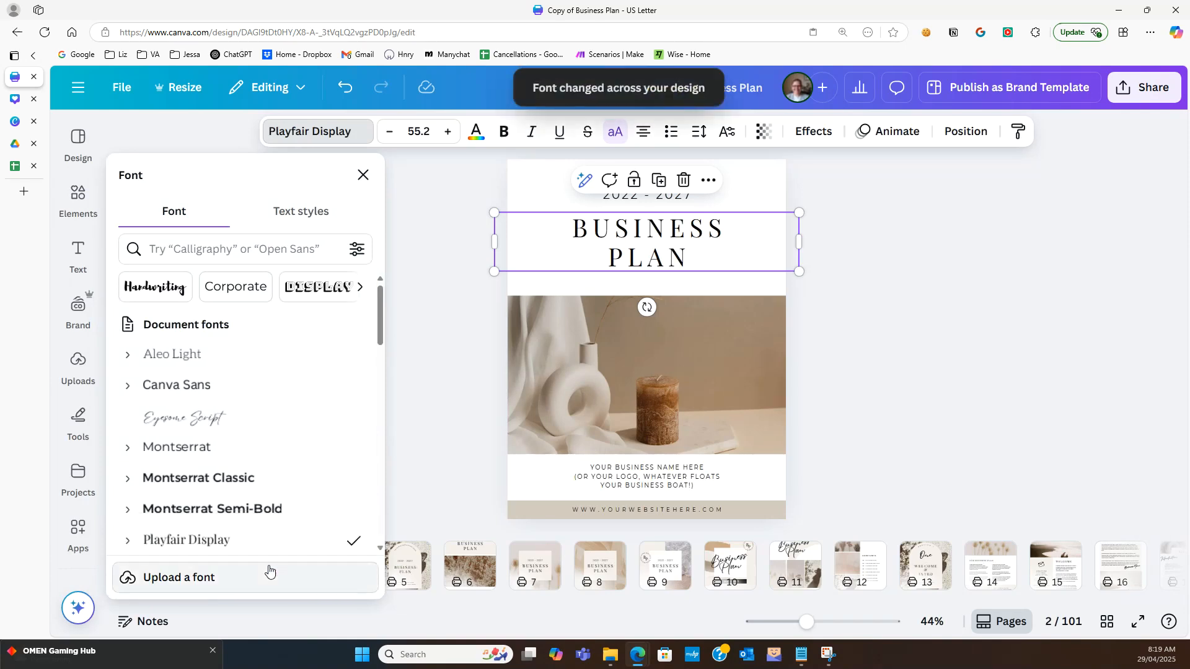
# - Check the fonts of the "2022 - 2027" line and the business name text on the page 2 cover
pyautogui.click(617, 203)
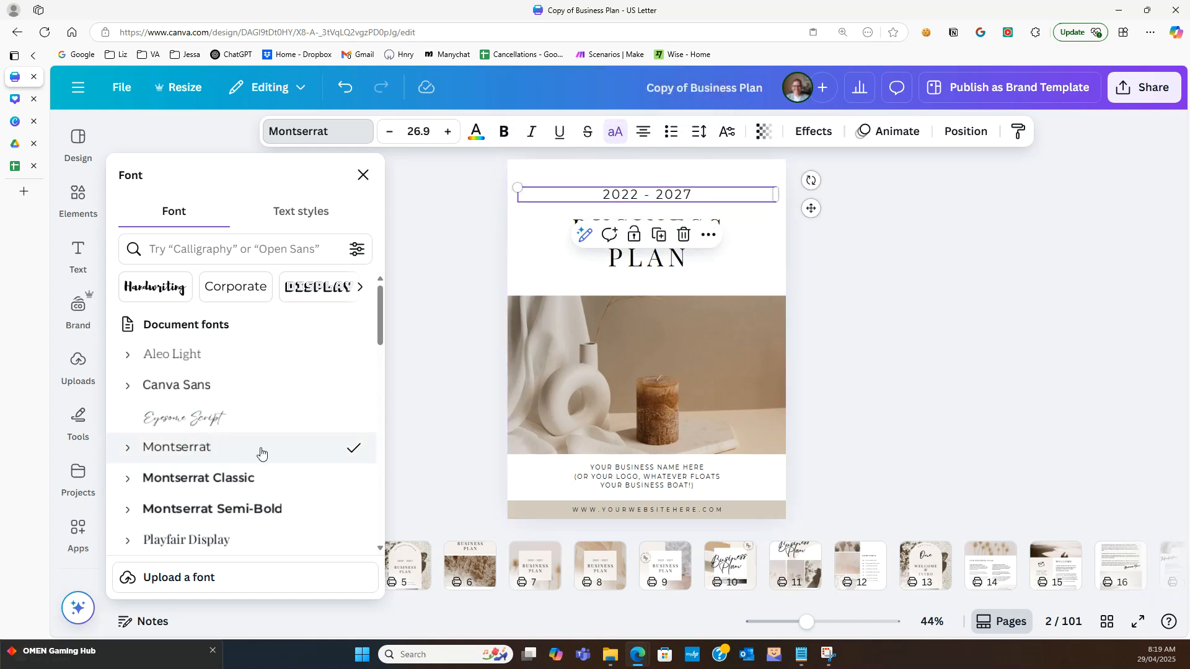
pyautogui.click(639, 483)
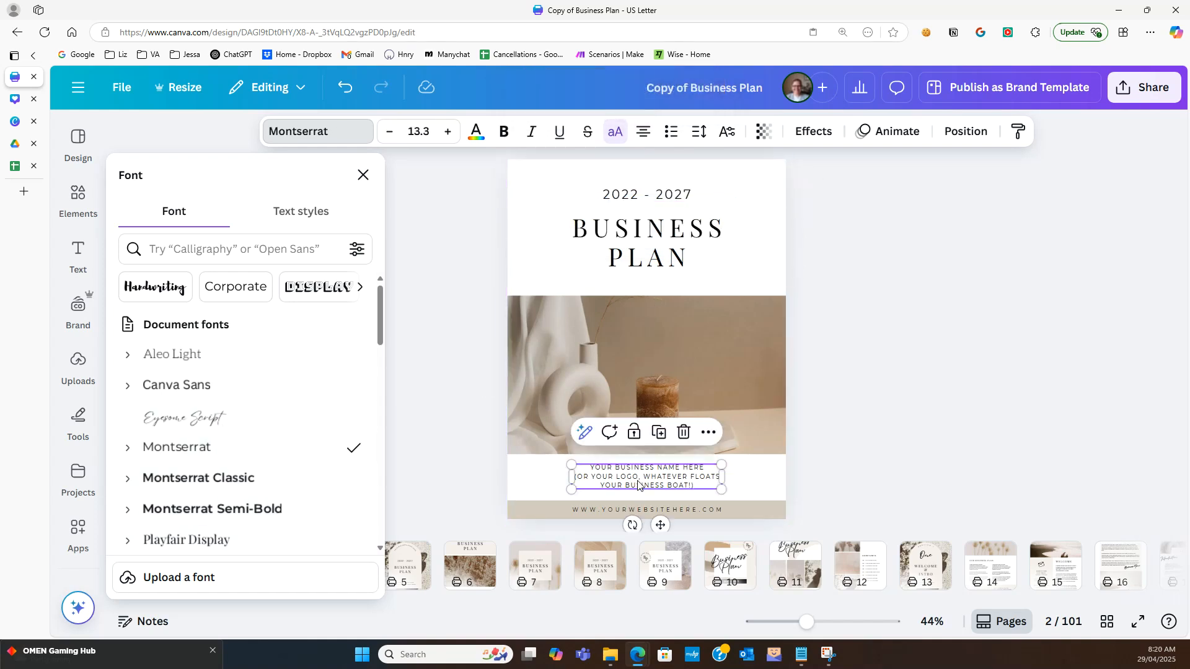
pyautogui.press('Escape')
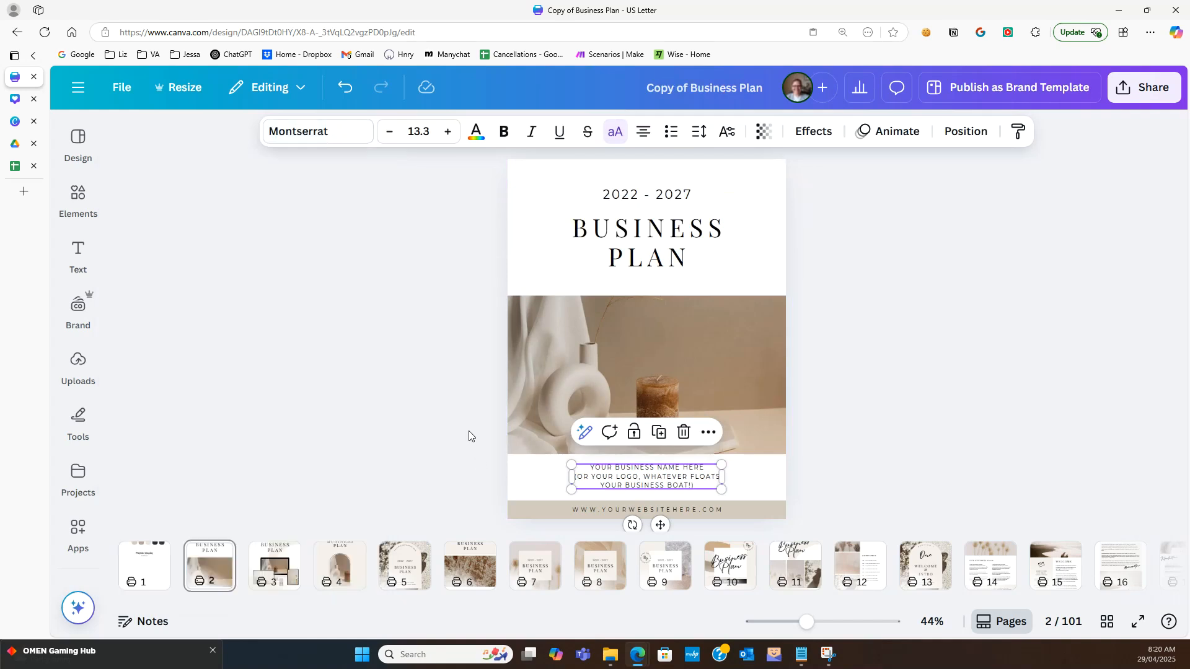
pyautogui.click(468, 431)
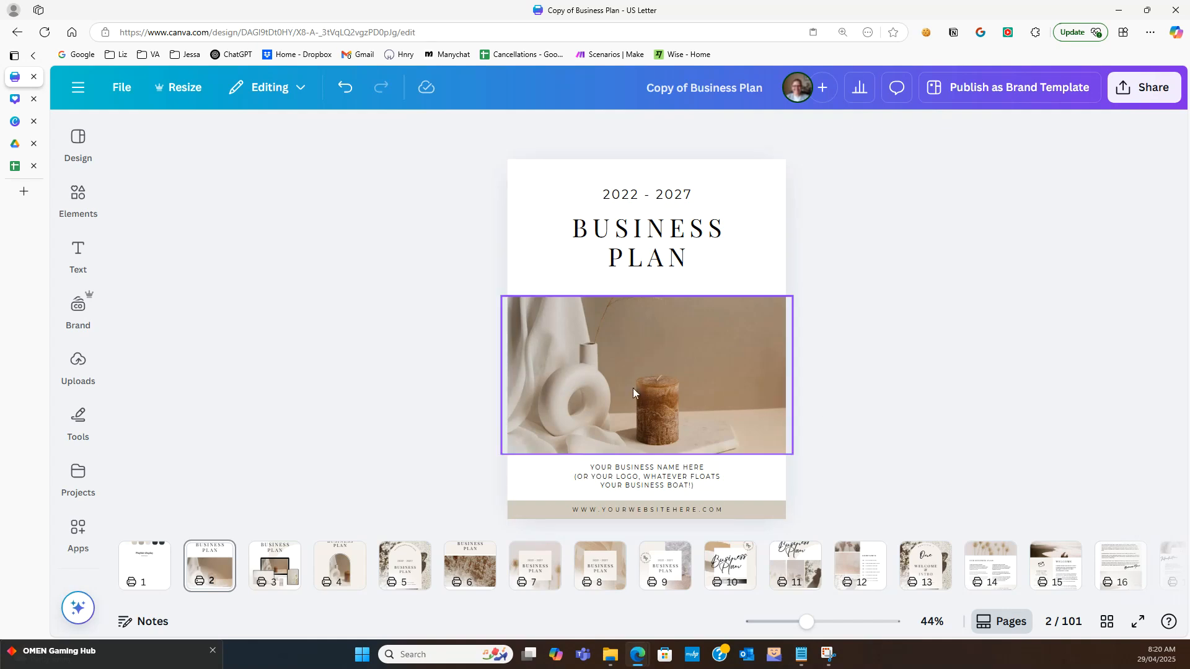
# - Change the date line on the page 2 cover to "2025 - 2030"
pyautogui.click(637, 197)
pyautogui.moveTo(639, 196); pyautogui.dragTo(687, 194)
pyautogui.write('5')
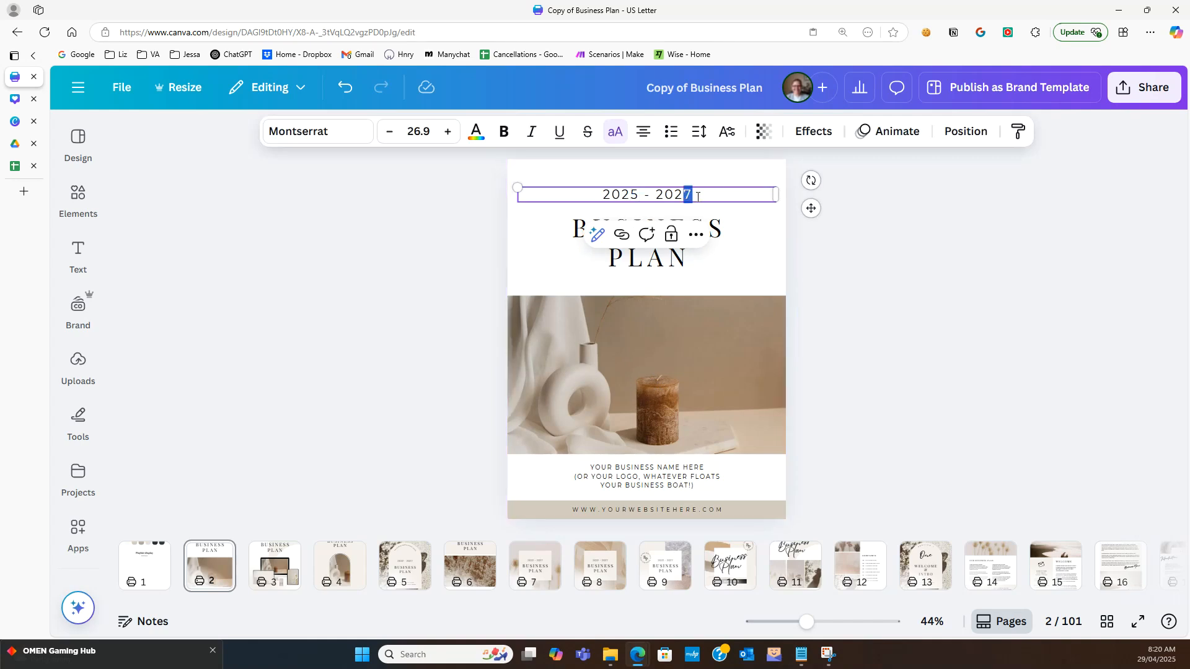
pyautogui.press('BackSpace')
pyautogui.press('BackSpace')
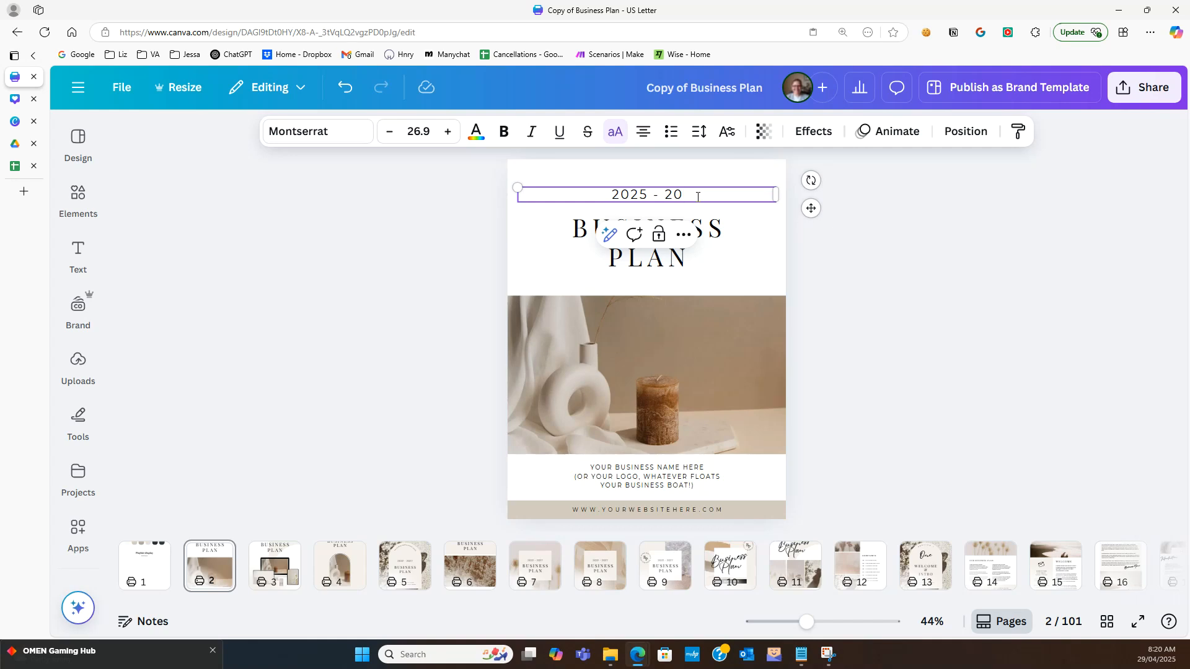
pyautogui.write('30')
pyautogui.click(449, 272)
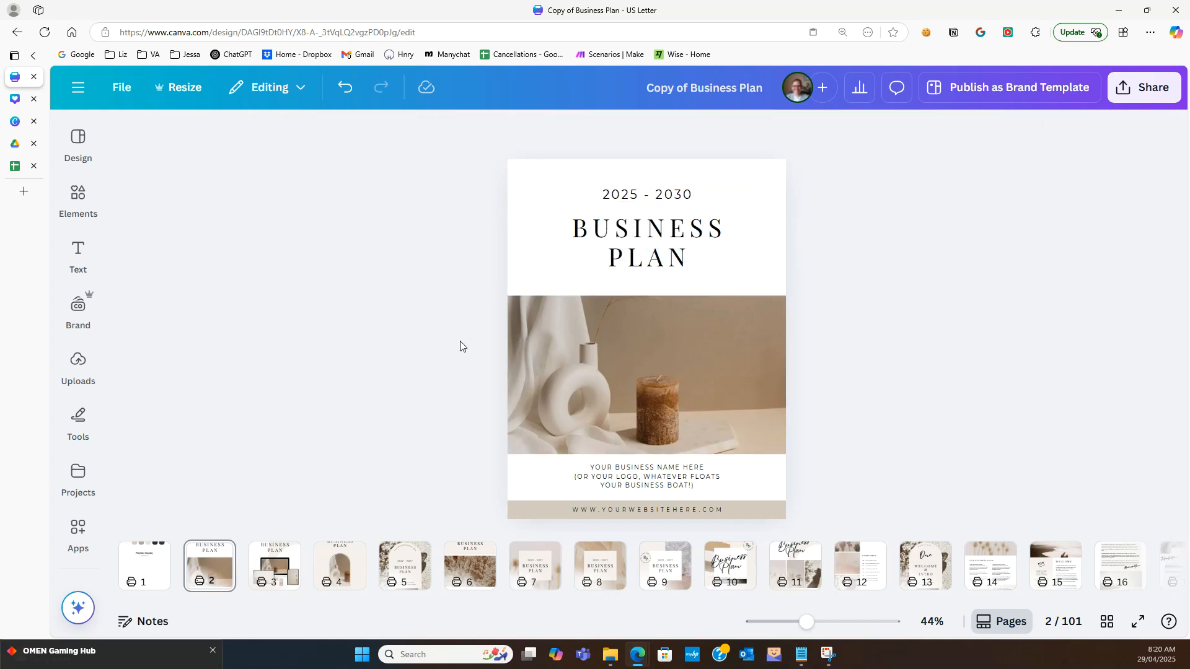
# - Replace the candle photo on page 2 with the recently used photo of the woman holding a phone beside her laptop
pyautogui.click(93, 209)
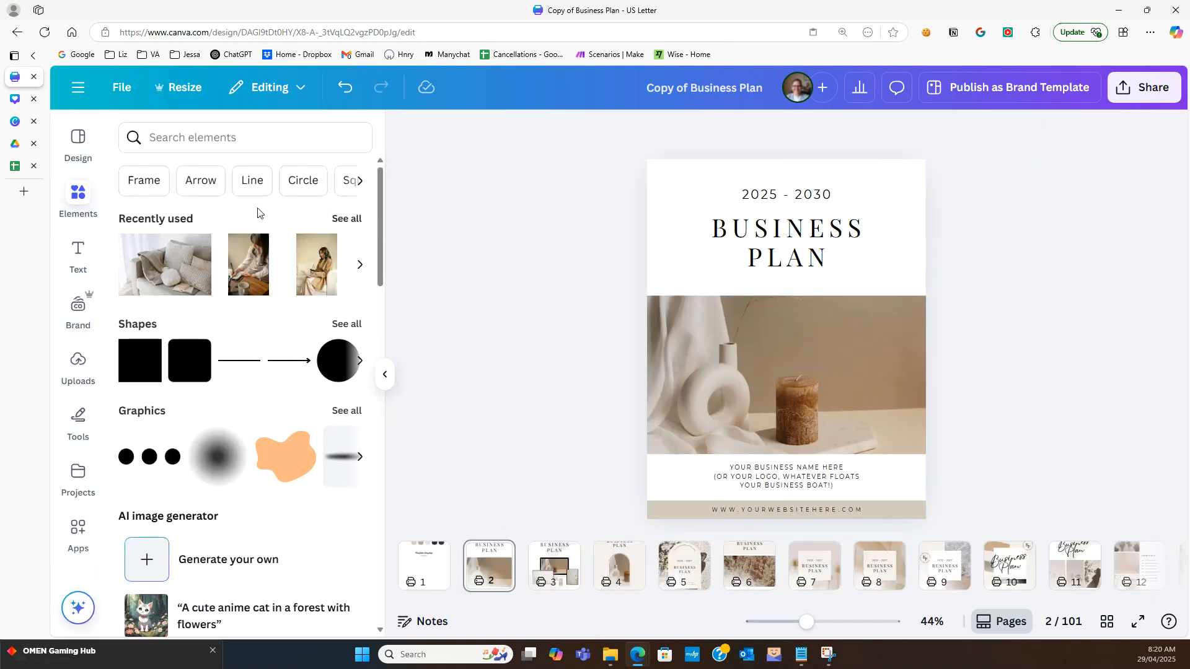
pyautogui.click(347, 218)
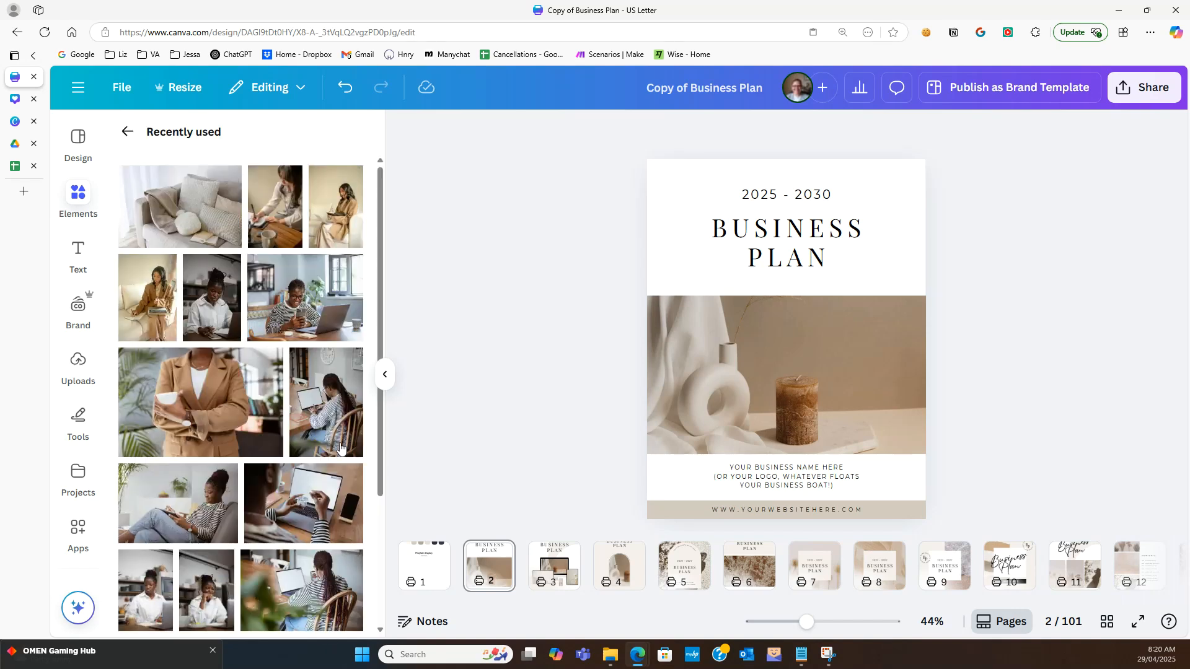
pyautogui.moveTo(347, 291); pyautogui.dragTo(784, 370)
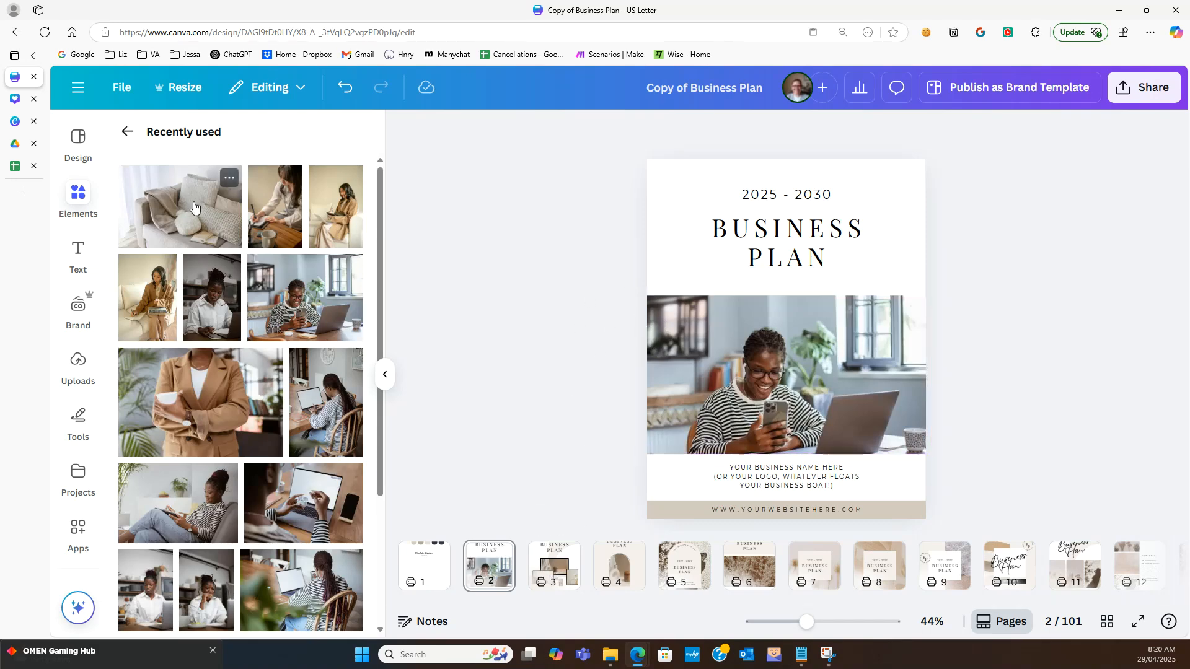
# - Fill page 3's laptop, monitor and tablet mockups with the tan blazer, white shirt and striped-shirt photos from the recently used images
pyautogui.click(566, 571)
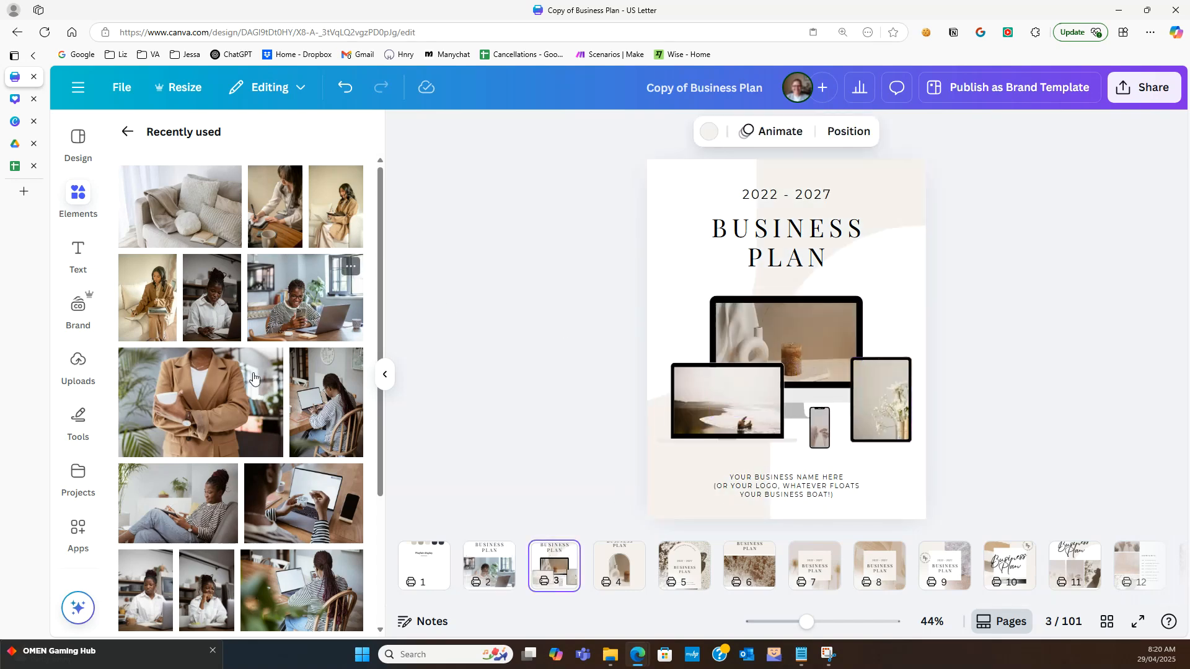
pyautogui.moveTo(251, 406); pyautogui.dragTo(727, 400)
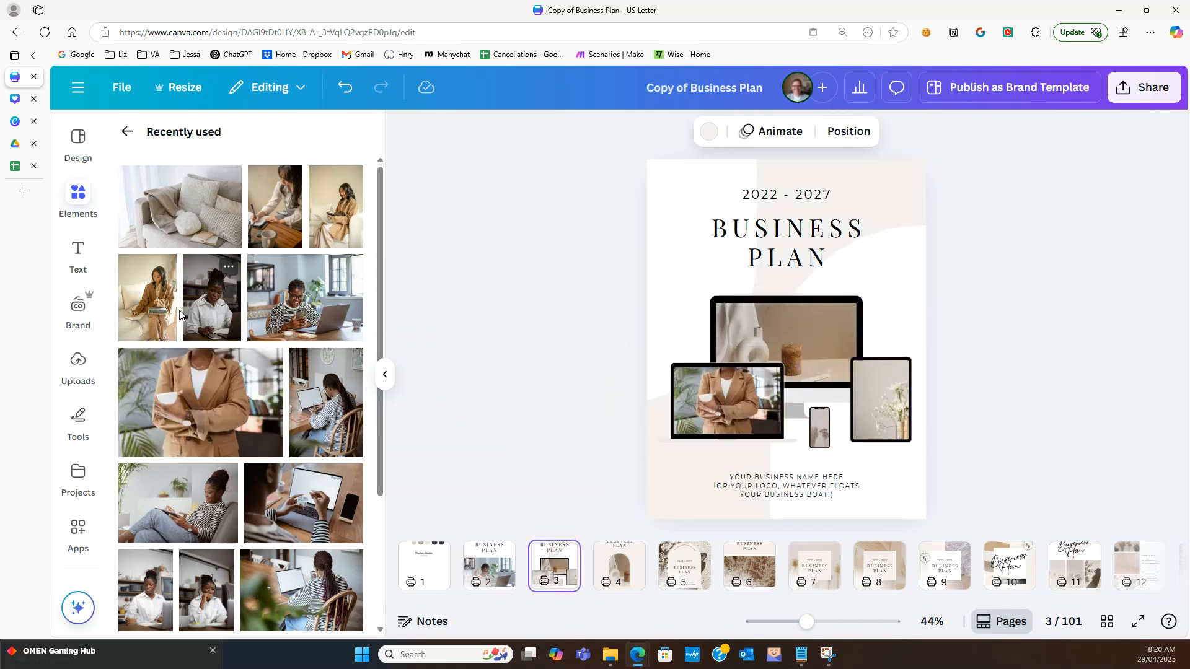
pyautogui.moveTo(211, 307); pyautogui.dragTo(786, 341)
pyautogui.moveTo(312, 320); pyautogui.dragTo(886, 400)
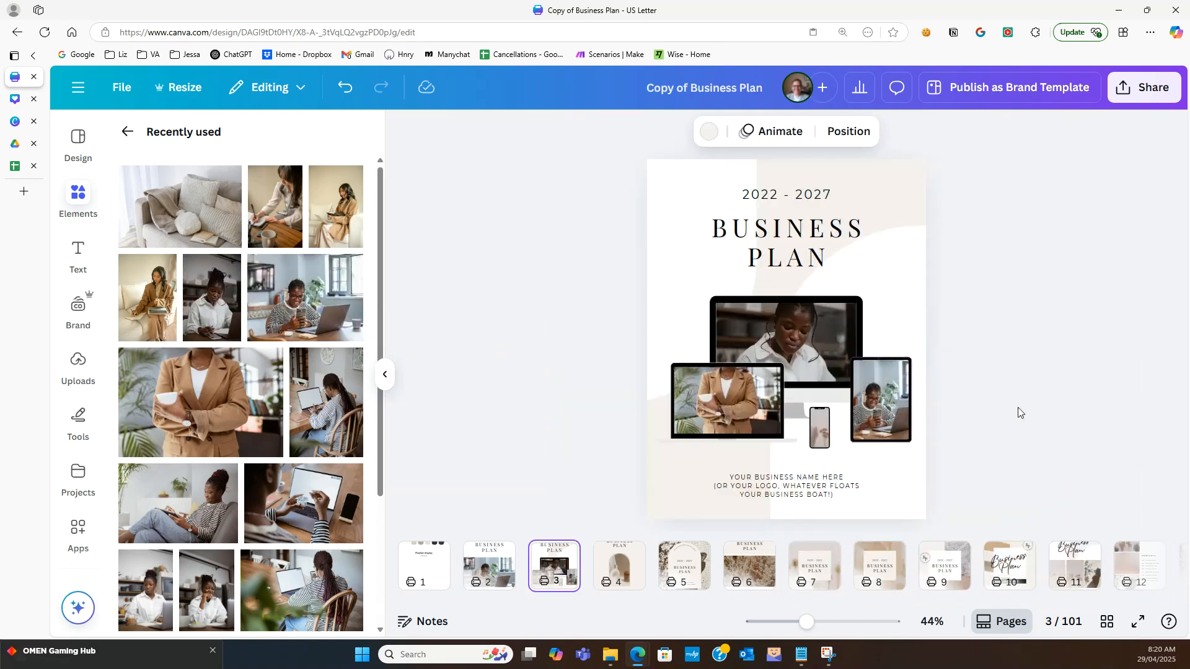
pyautogui.click(1032, 410)
# - Copy the style of the first, cream circle on page 1 onto the background of page 3
pyautogui.click(870, 181)
pyautogui.click(709, 131)
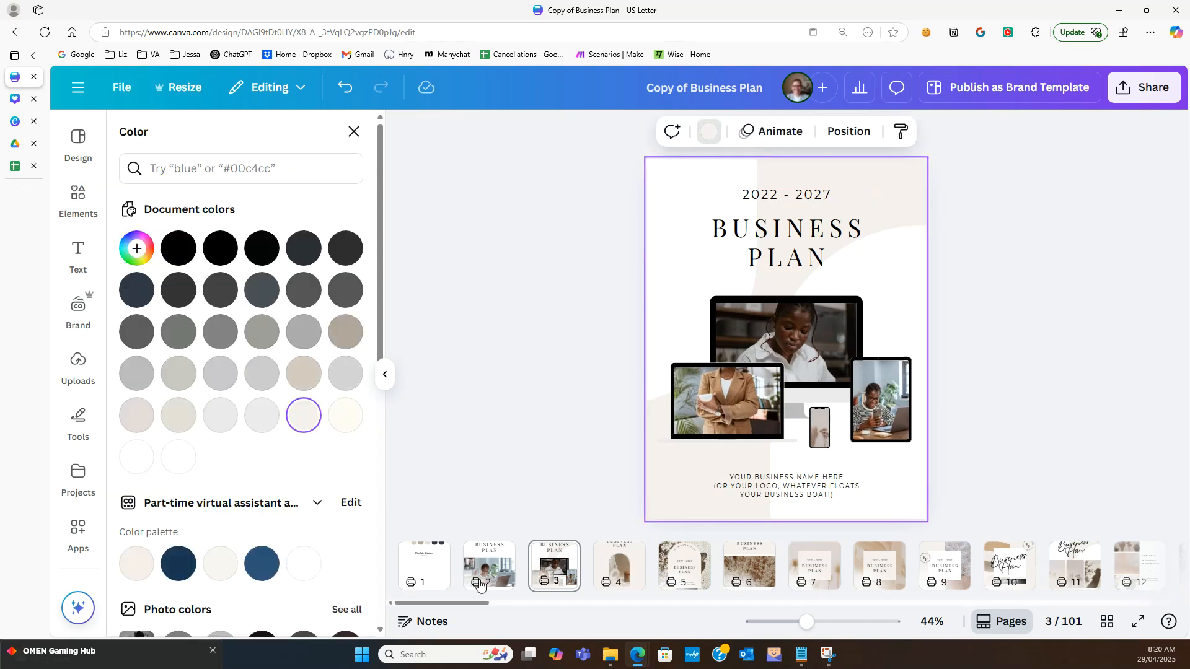
pyautogui.click(426, 566)
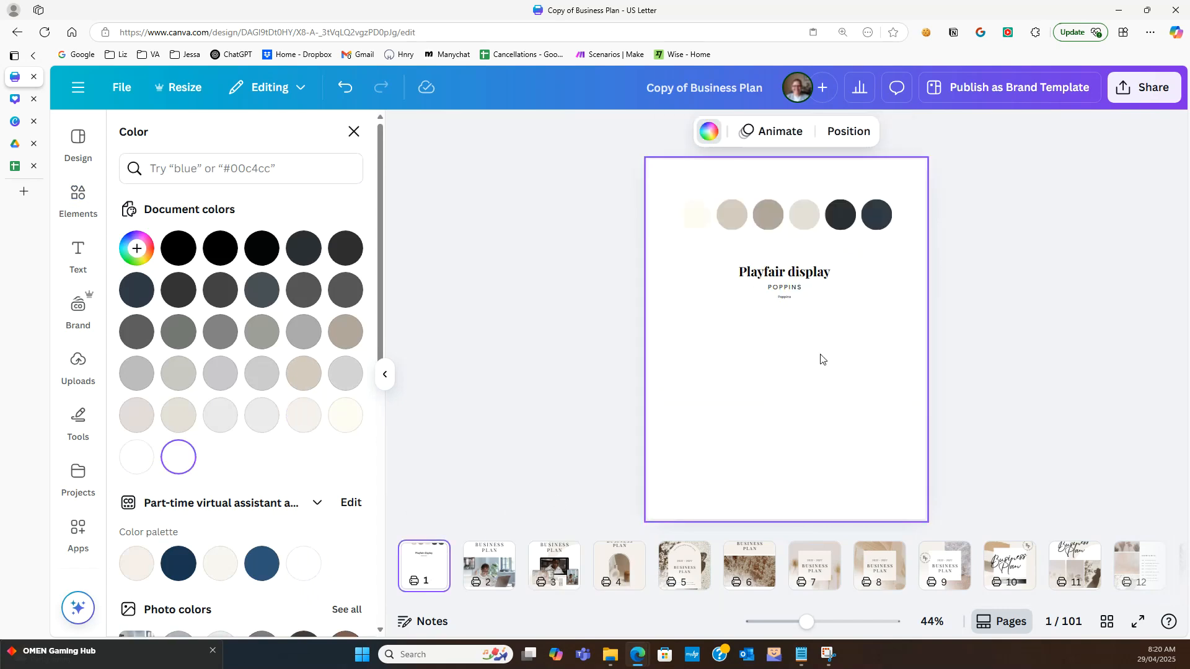
pyautogui.click(693, 225)
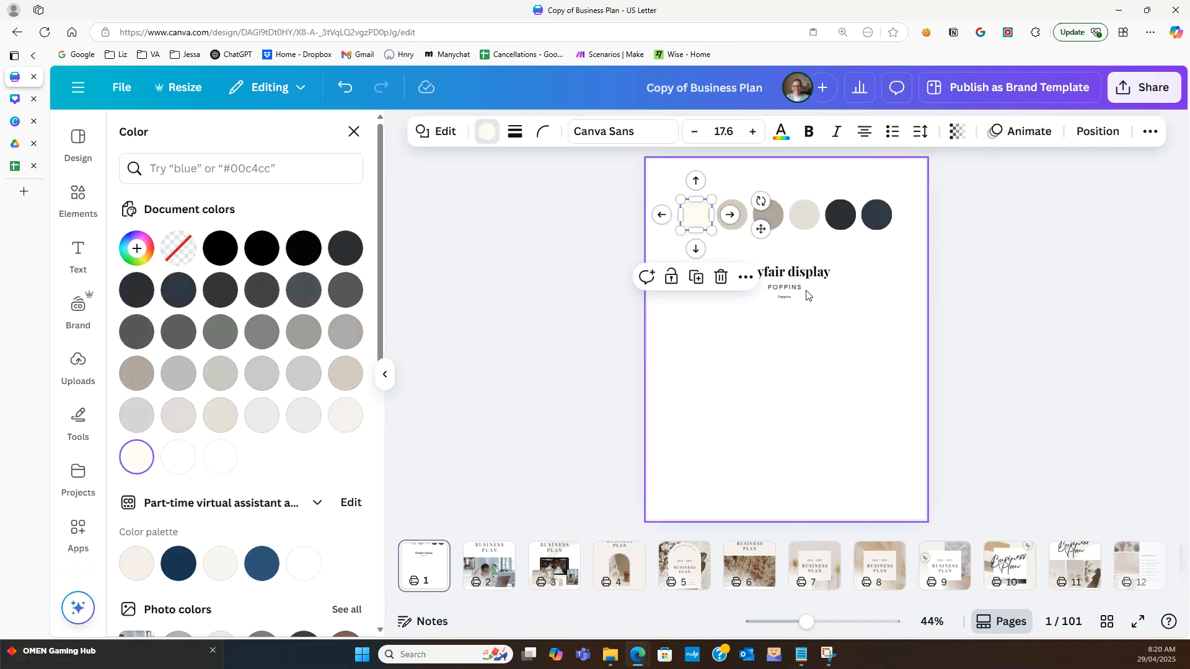
pyautogui.click(1150, 131)
pyautogui.click(1148, 165)
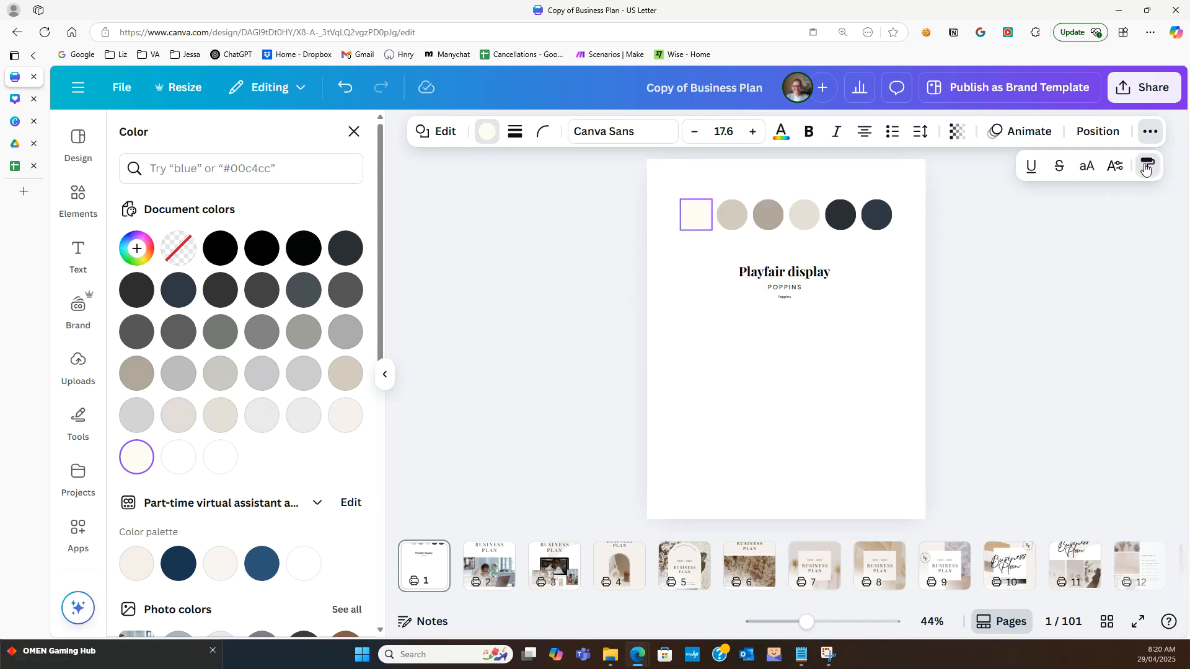
pyautogui.click(562, 570)
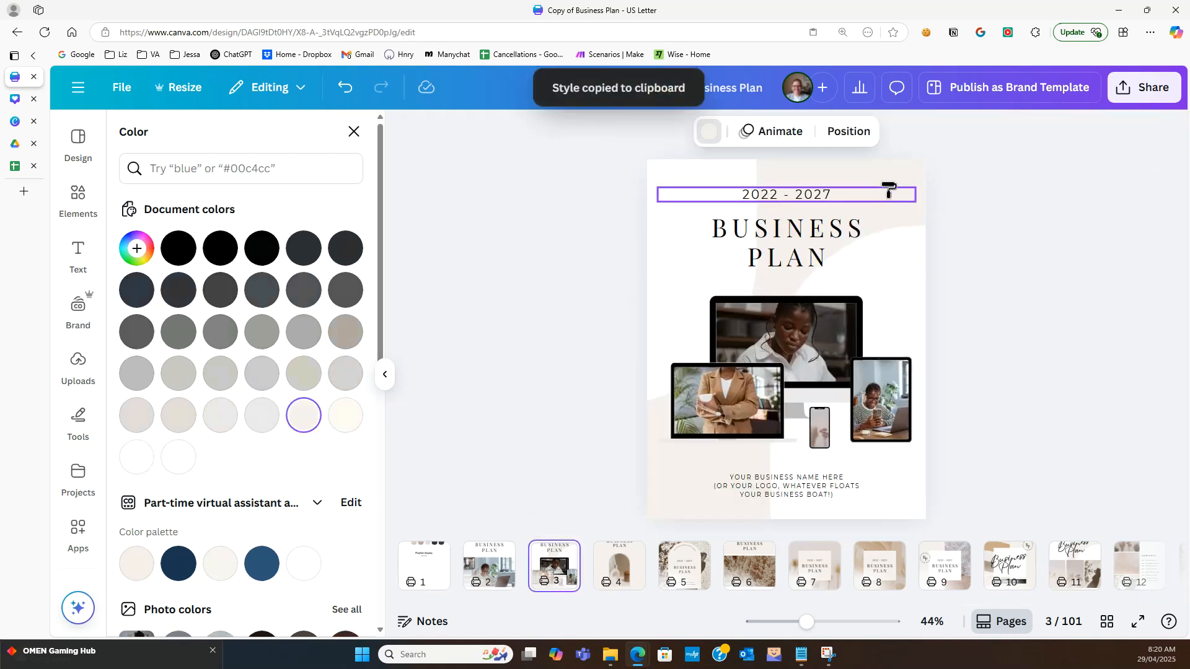
pyautogui.click(902, 176)
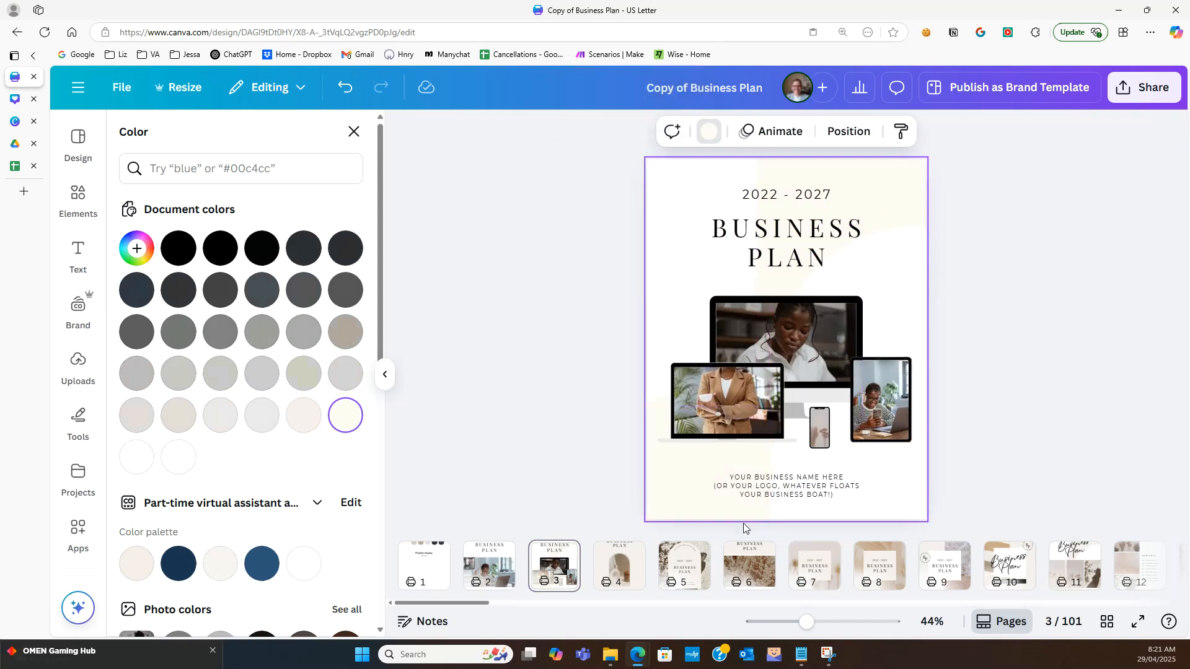
# - Copy the cream background style of page 3 onto the background of page 4
pyautogui.click(625, 585)
pyautogui.click(691, 328)
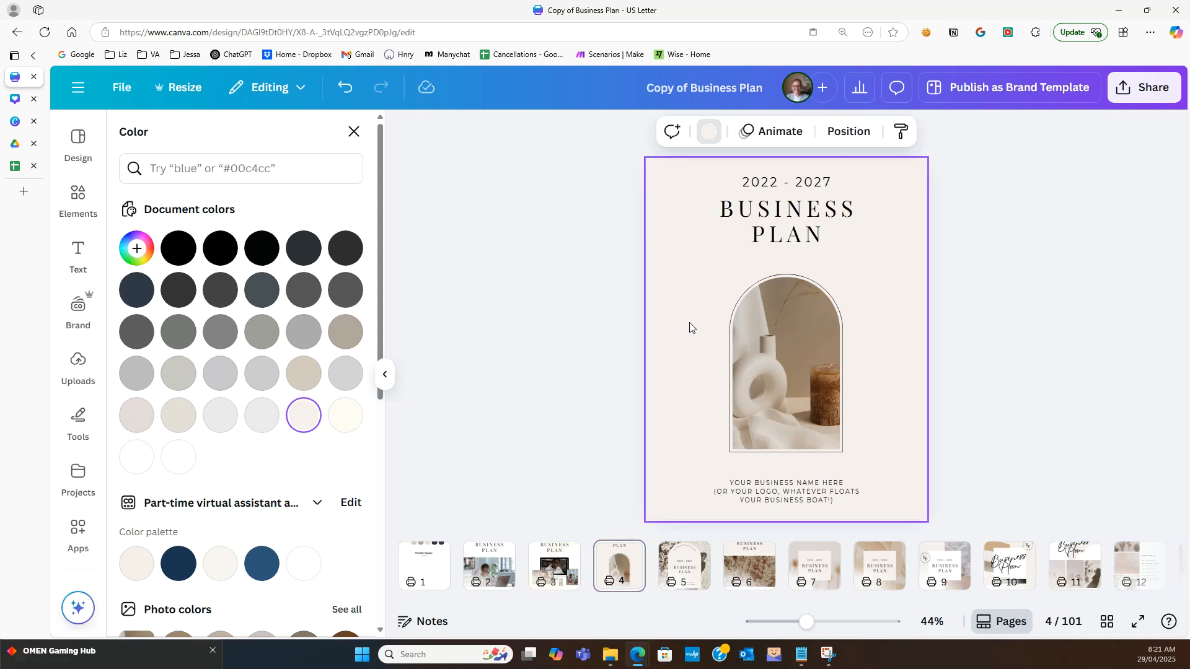
pyautogui.click(564, 564)
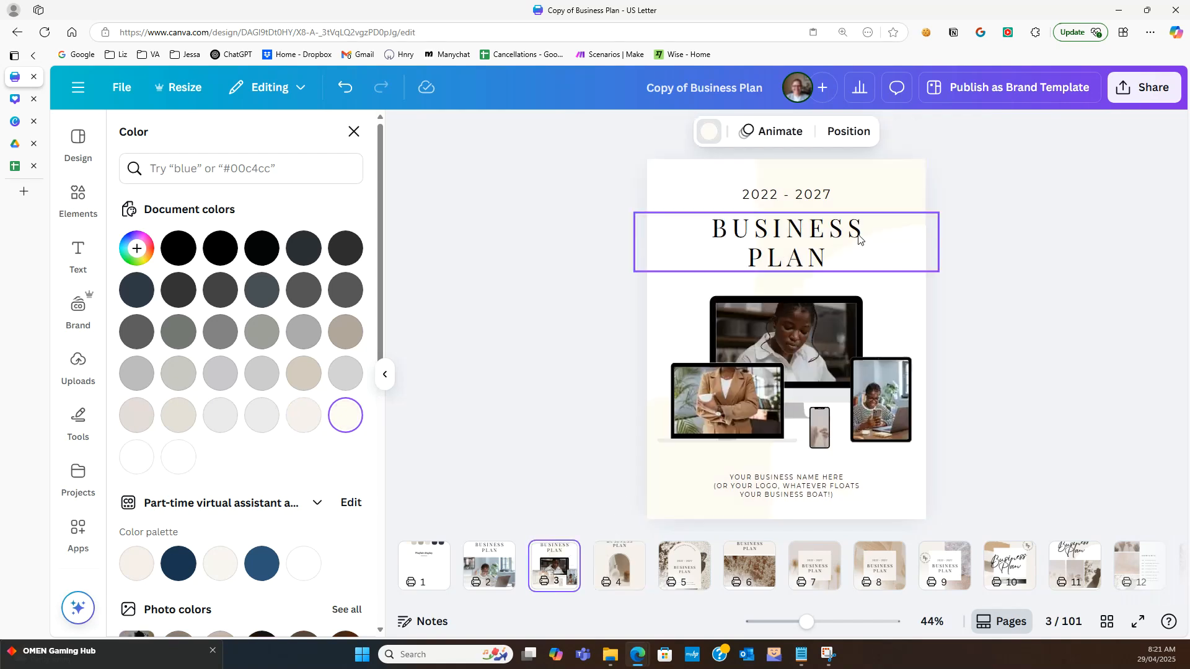
pyautogui.click(883, 180)
pyautogui.click(901, 130)
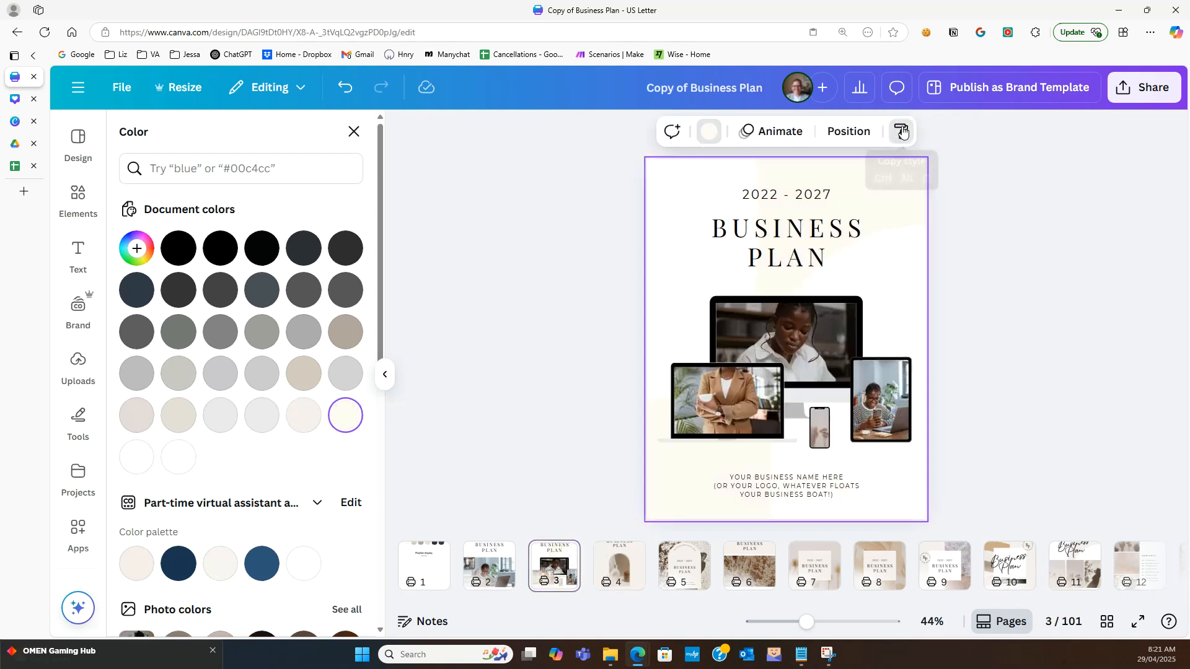
pyautogui.click(623, 577)
pyautogui.click(680, 314)
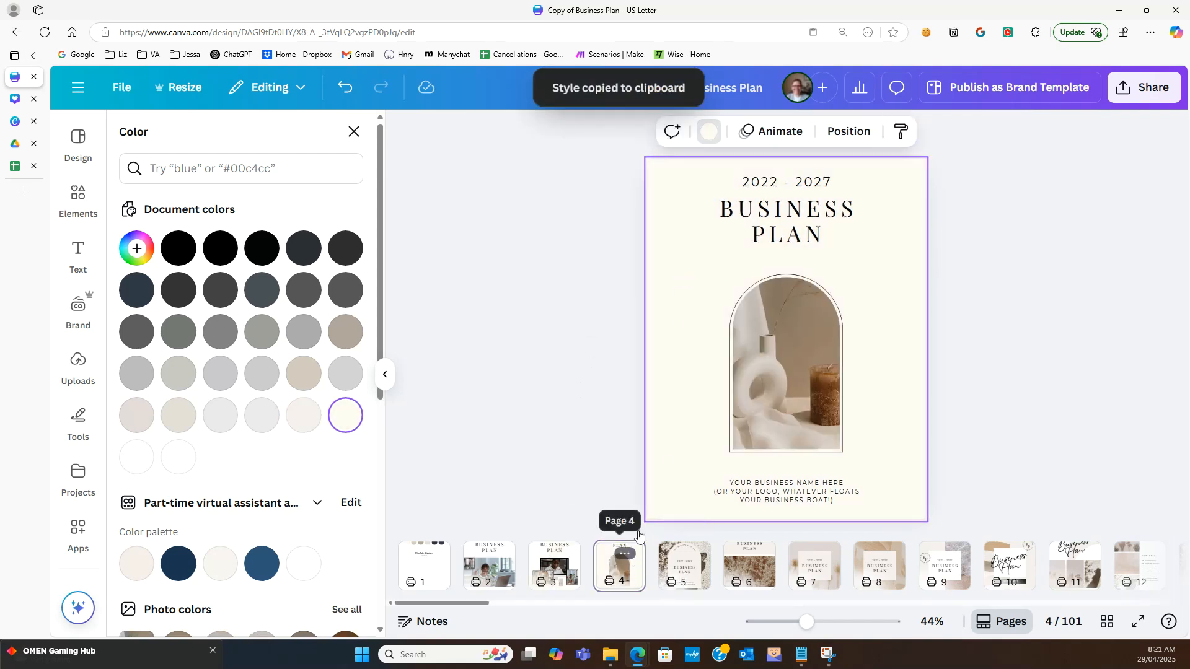
# - Copy the cream background style of page 4 onto the arch shape on page 5
pyautogui.click(902, 131)
pyautogui.click(685, 564)
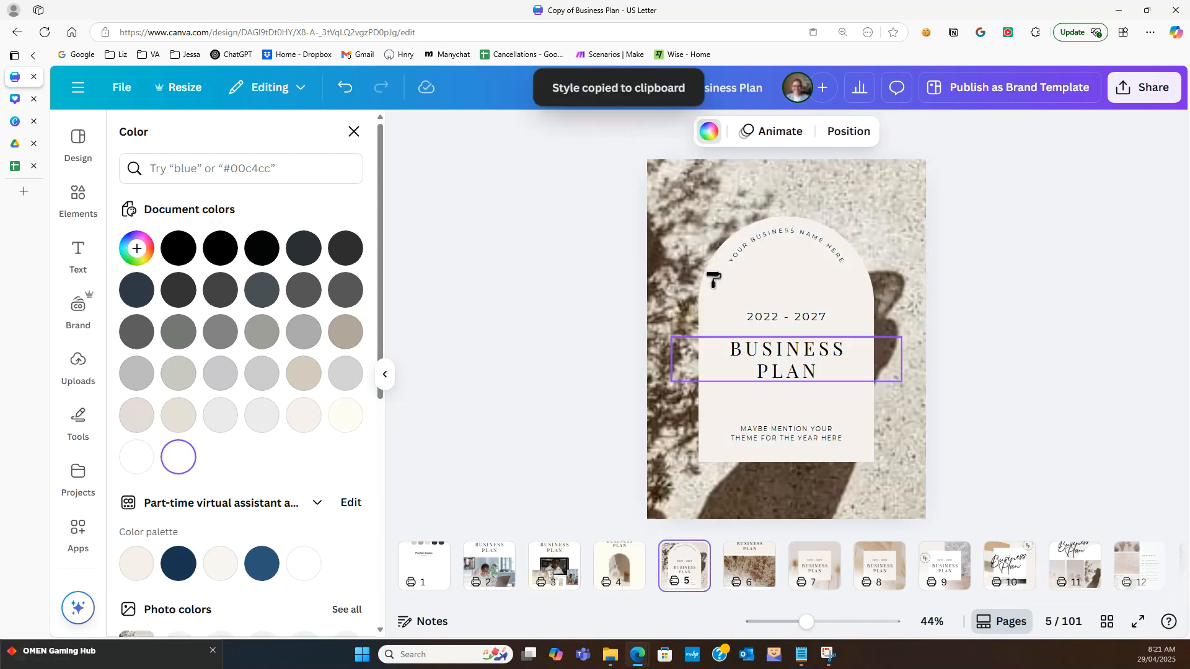
pyautogui.click(753, 301)
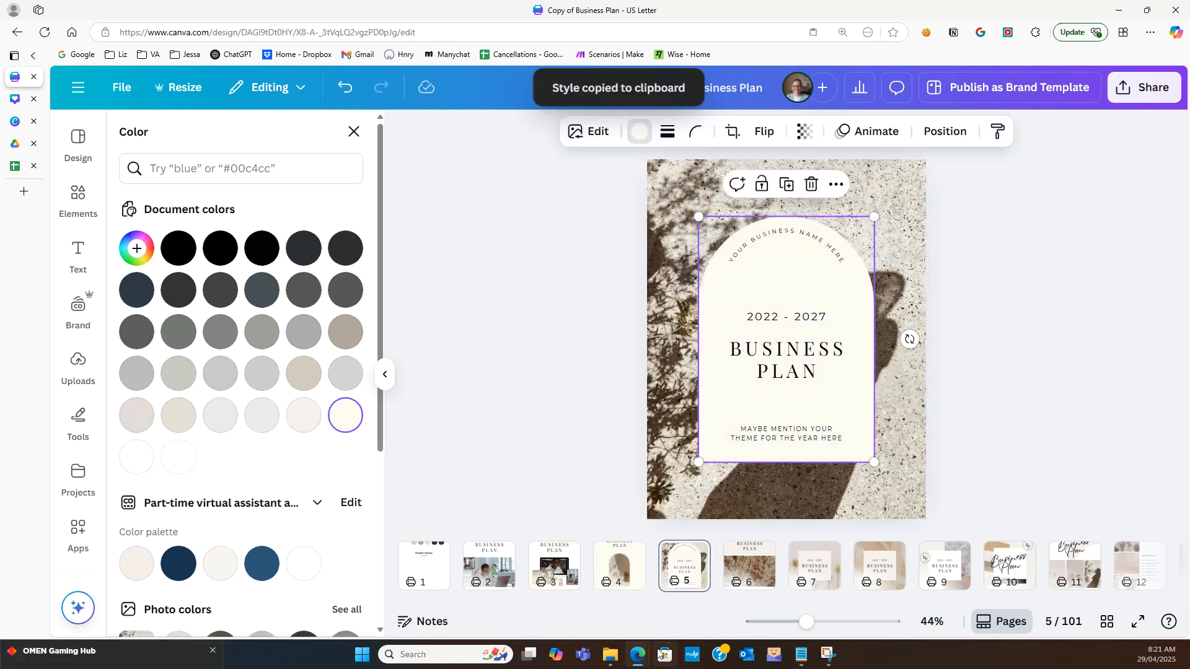
# - Copy the "2025 - 2030" text from page 2 and paste it over the date line on page 4
pyautogui.click(619, 586)
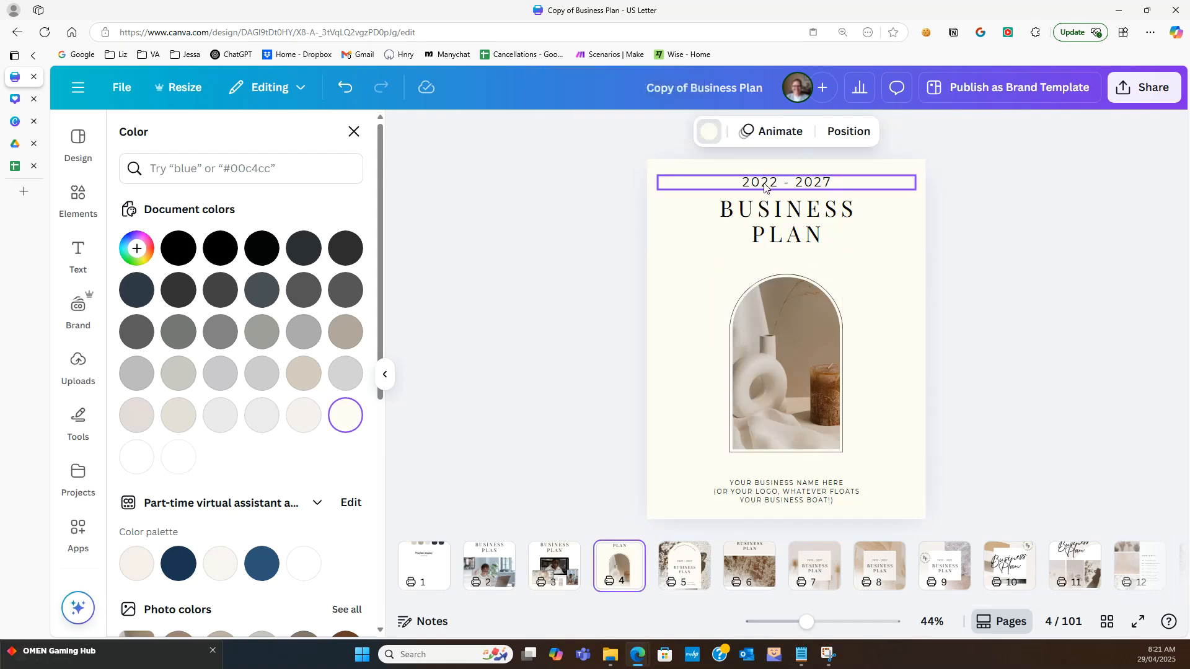
pyautogui.click(496, 583)
pyautogui.doubleClick(790, 199)
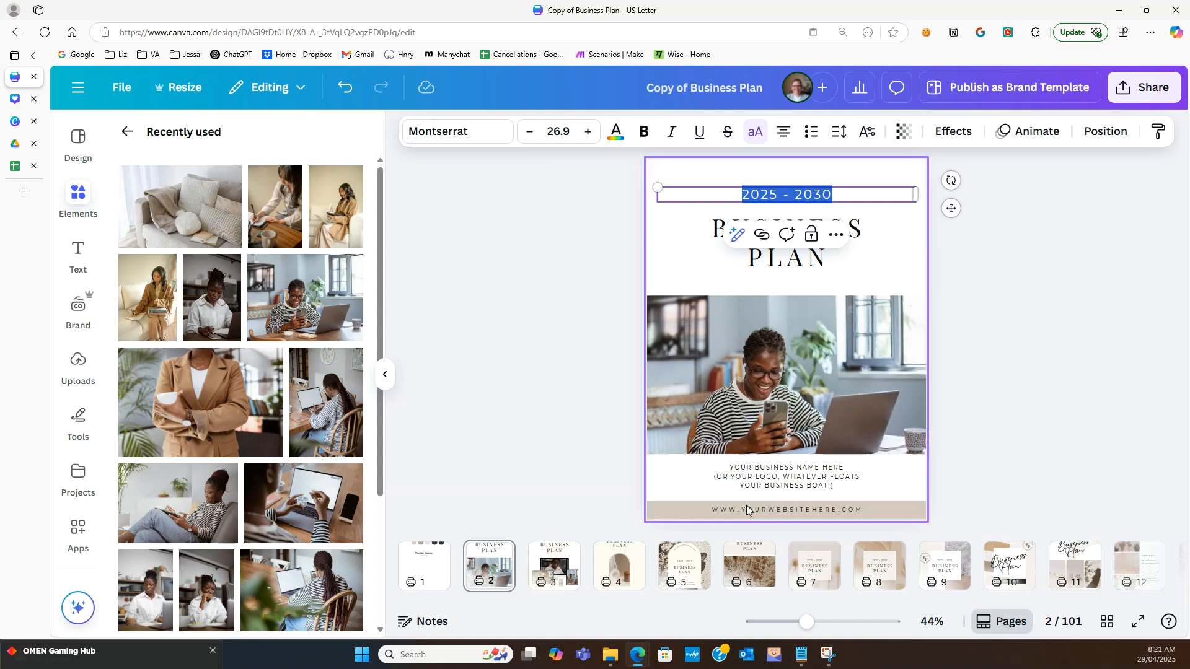
pyautogui.click(618, 564)
pyautogui.click(807, 182)
pyautogui.click(807, 182)
pyautogui.hotkey('ctrl', 'v')
pyautogui.click(993, 324)
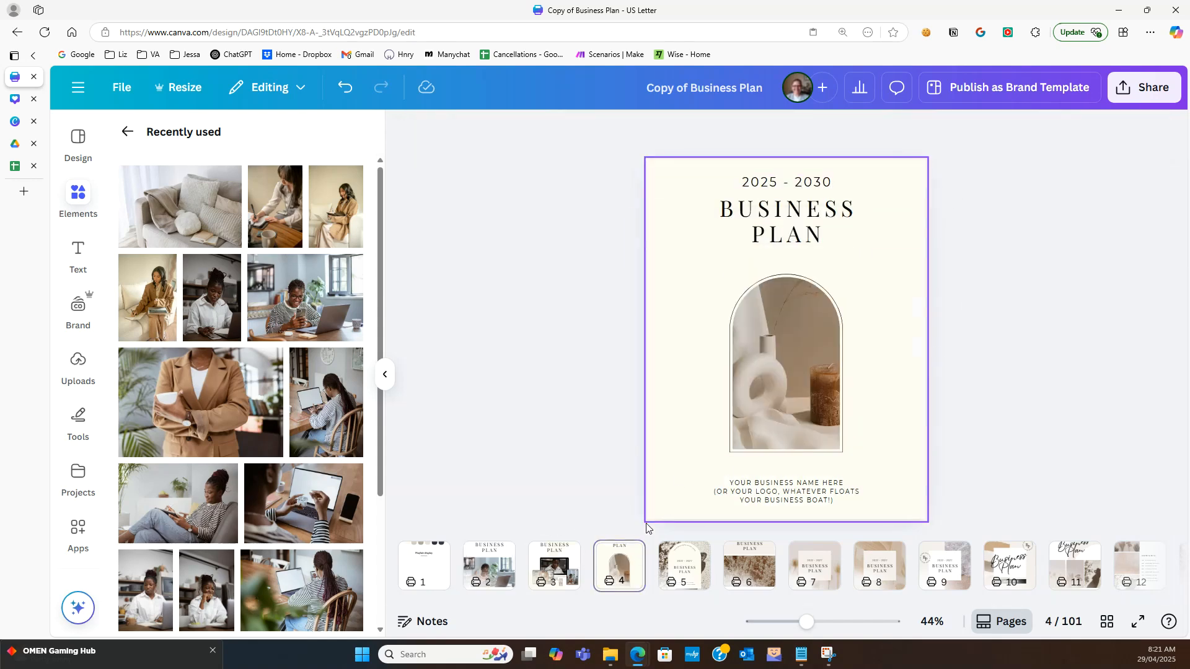
# - Paste "2025 - 2030" over the date line in the arch on page 5
pyautogui.click(685, 576)
pyautogui.click(775, 316)
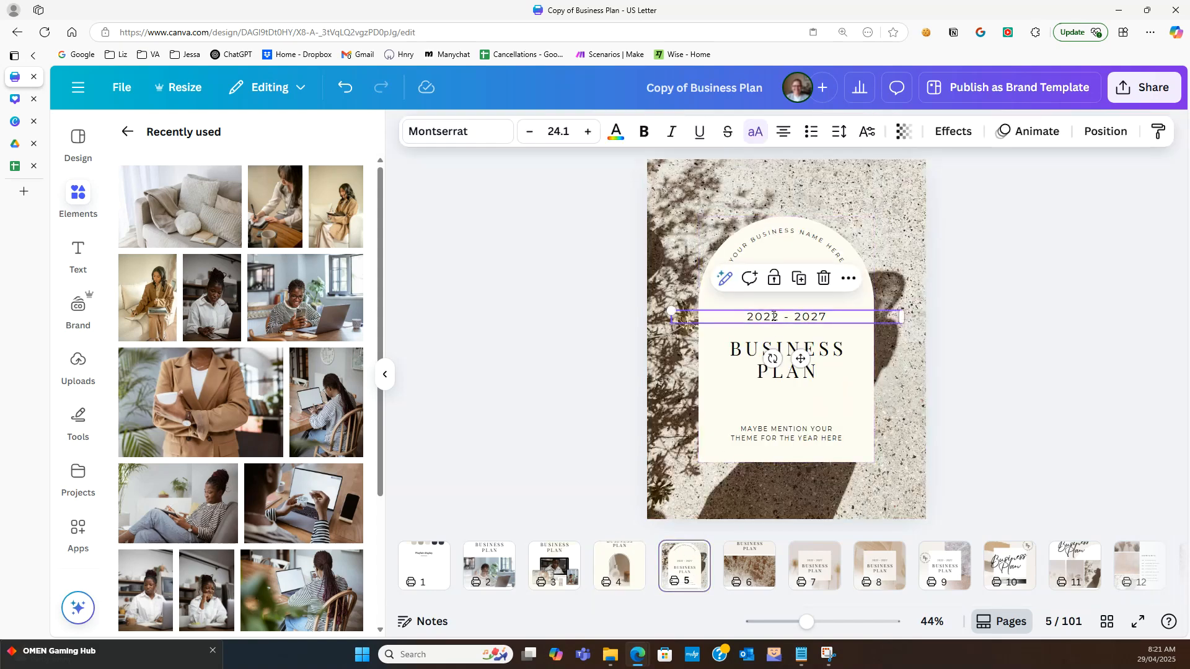
pyautogui.click(774, 316)
pyautogui.hotkey('ctrl', 'v')
pyautogui.click(991, 372)
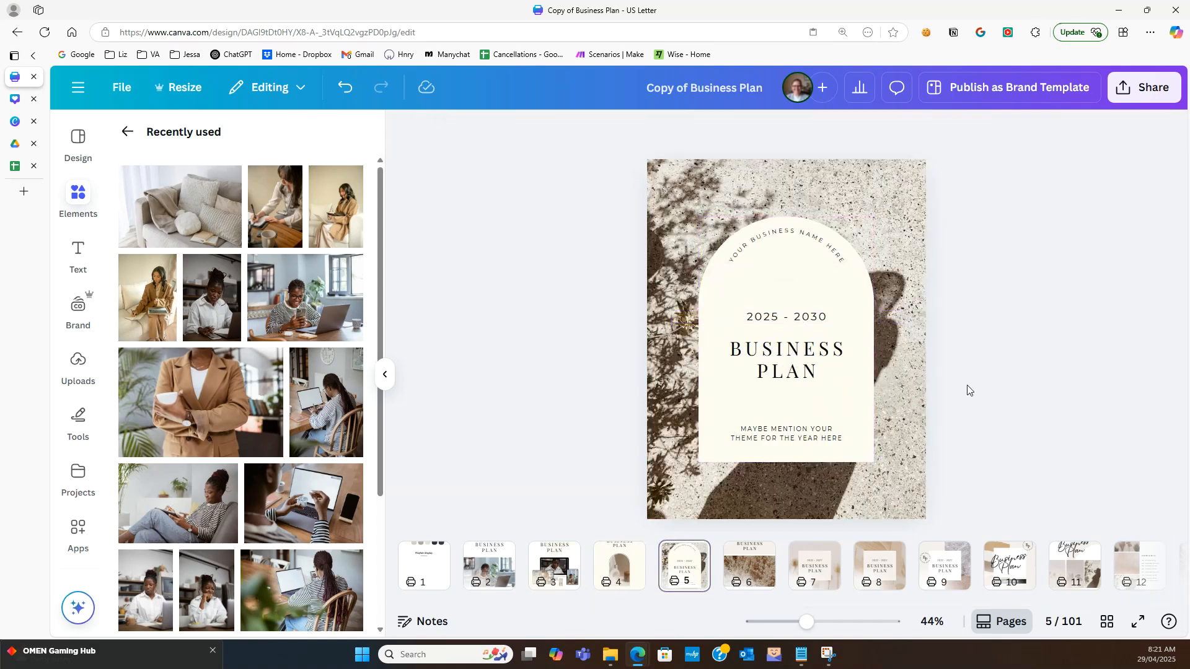
# - Review the colours, fonts and photos across the business plan's pages in grid view
pyautogui.click(758, 581)
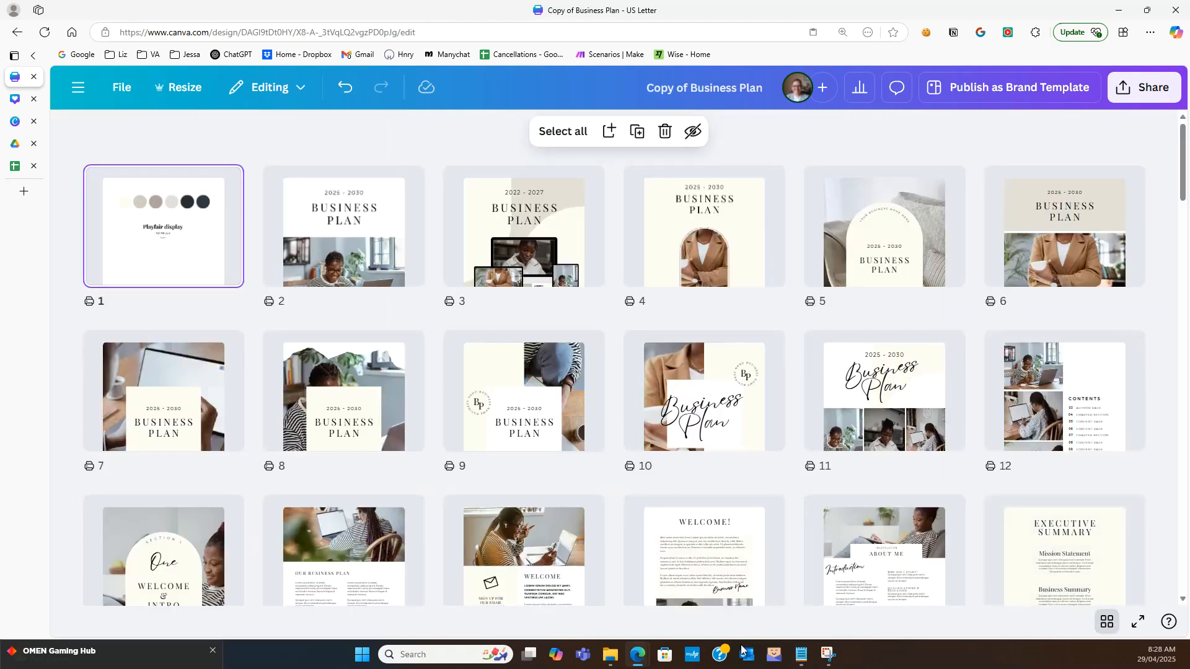
pyautogui.scroll(-10, 1008, 494)
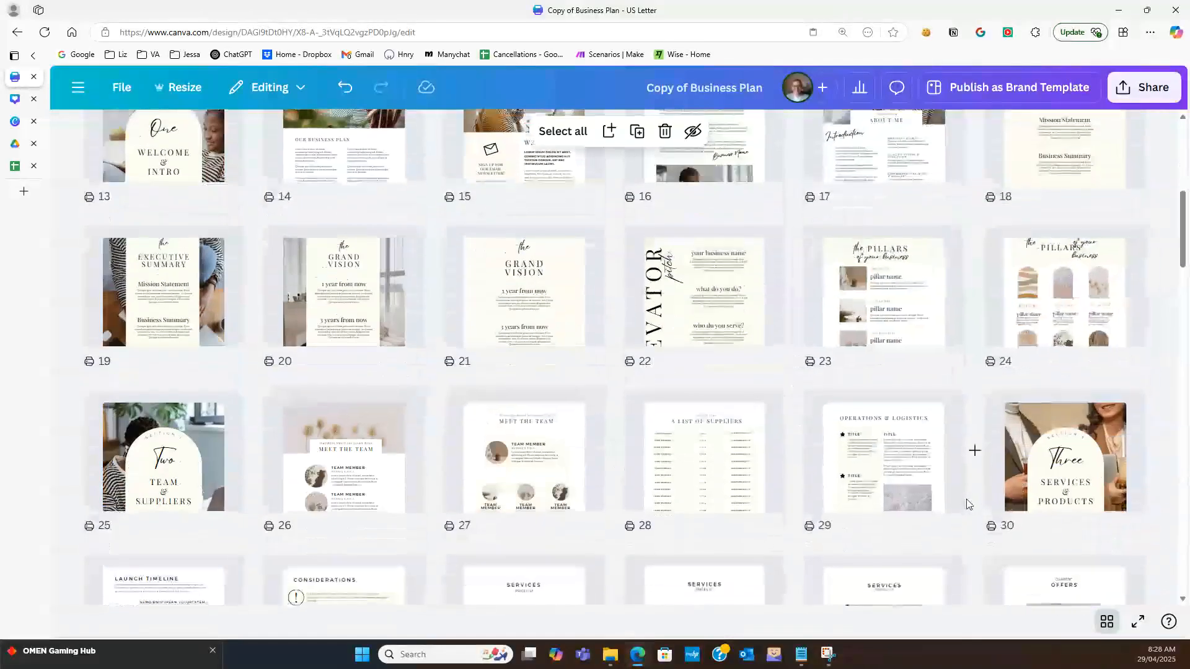
pyautogui.scroll(-5, 970, 505)
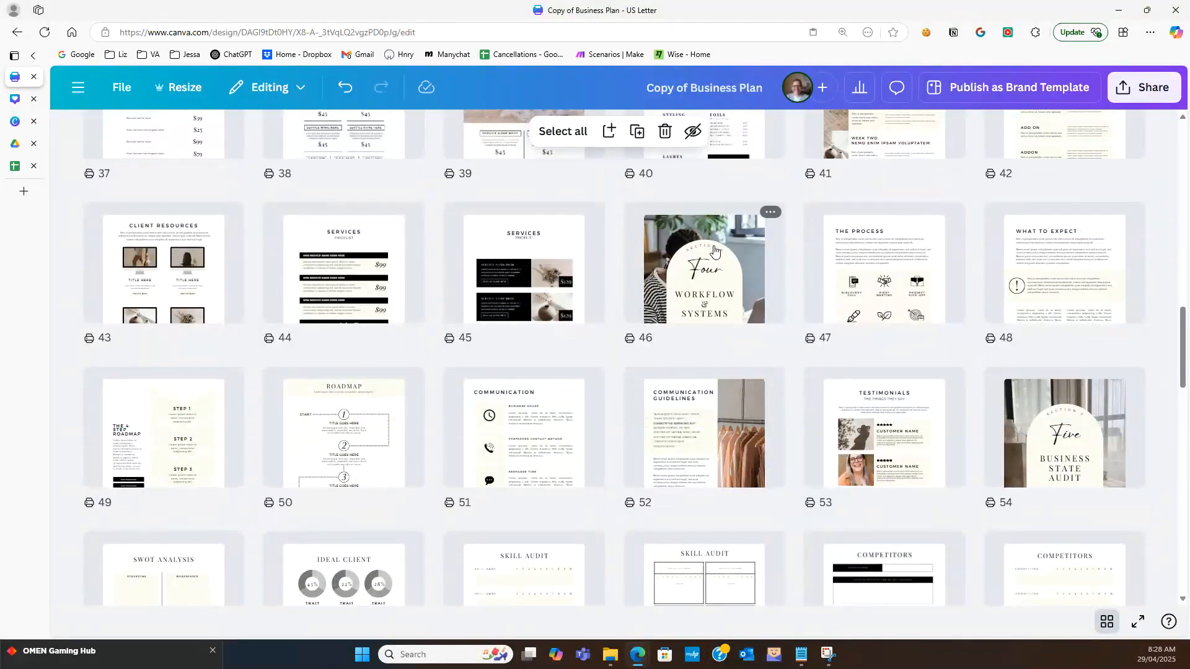
pyautogui.scroll(-2, 715, 447)
pyautogui.scroll(-10, 714, 448)
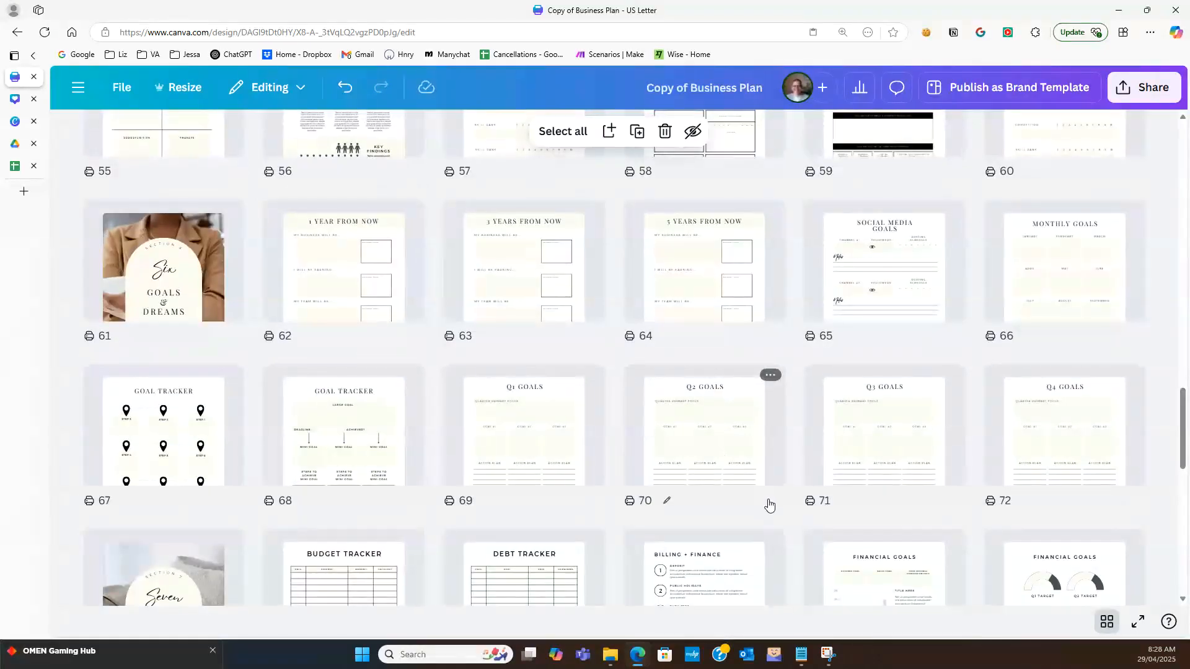
pyautogui.scroll(-5, 818, 523)
pyautogui.scroll(15, 668, 513)
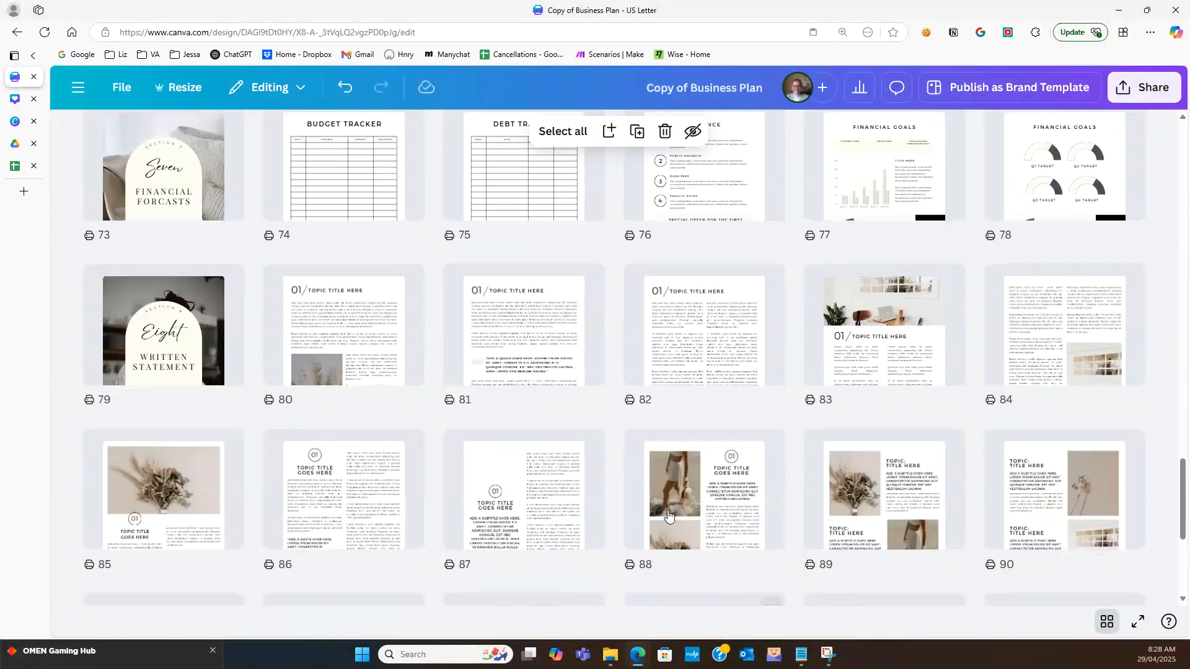
pyautogui.scroll(20, 667, 514)
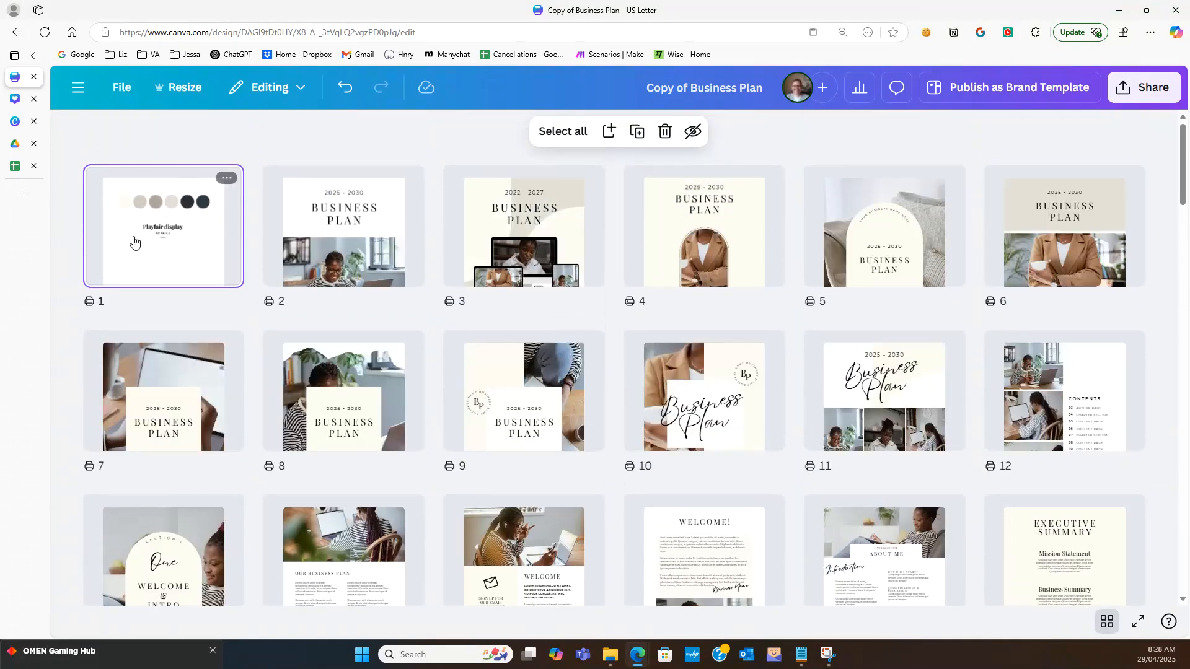
# - Open page 1 with the colour palette and font samples from grid view and delete it from the business plan
pyautogui.doubleClick(133, 245)
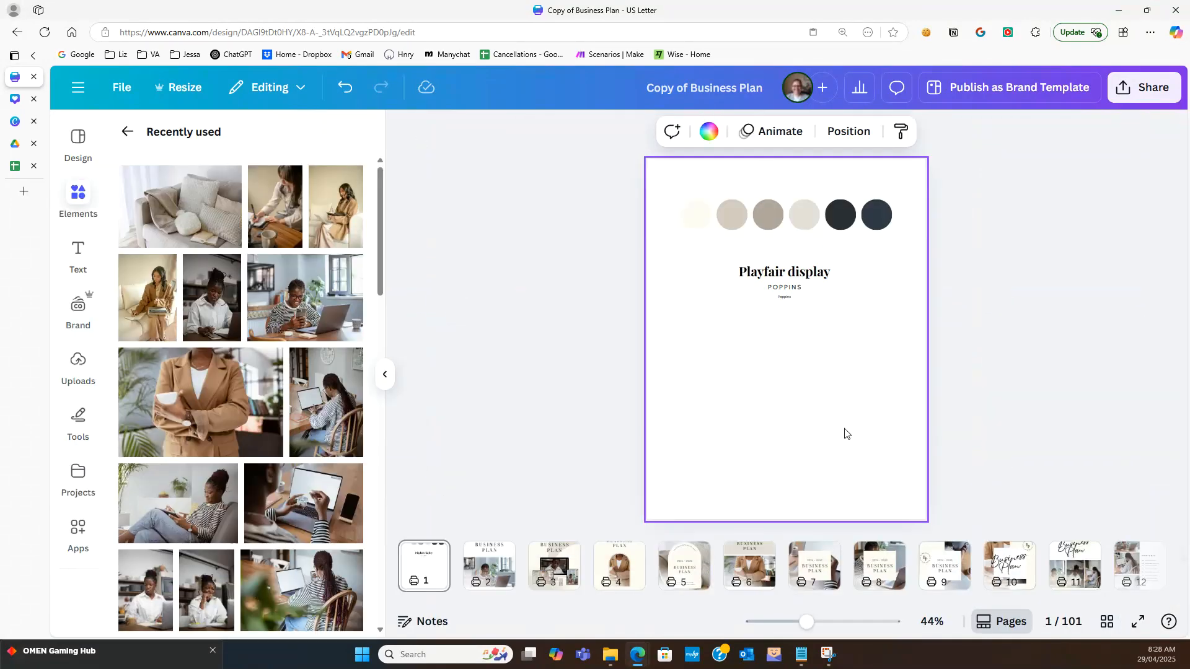
pyautogui.rightClick(754, 359)
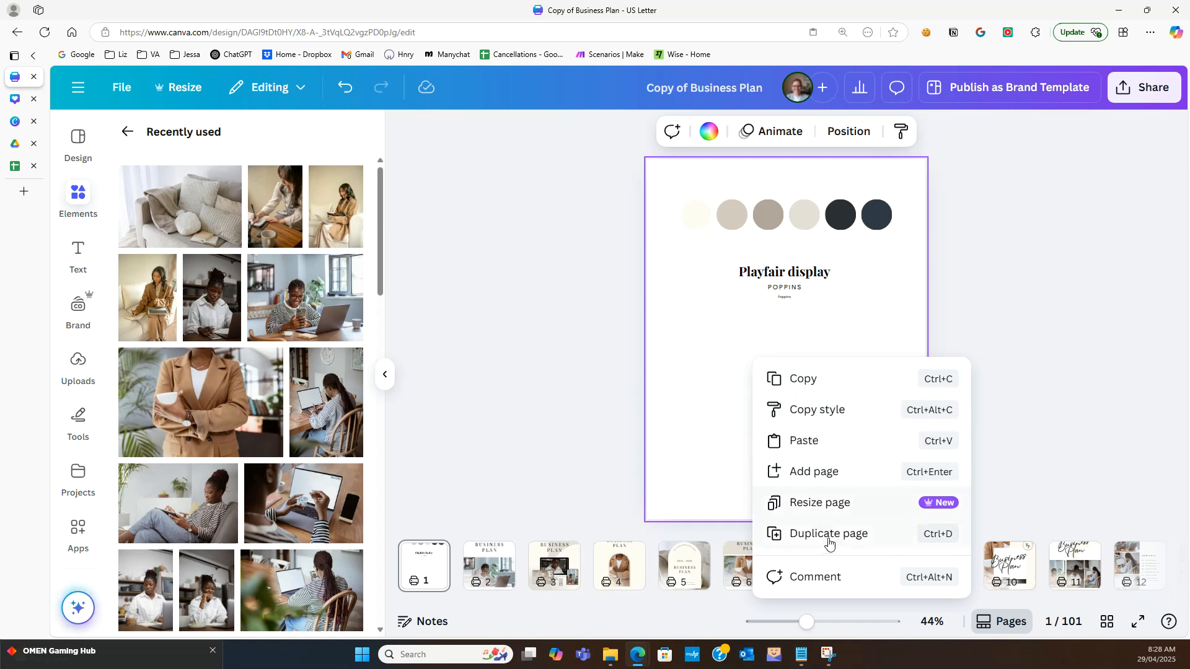
pyautogui.click(976, 282)
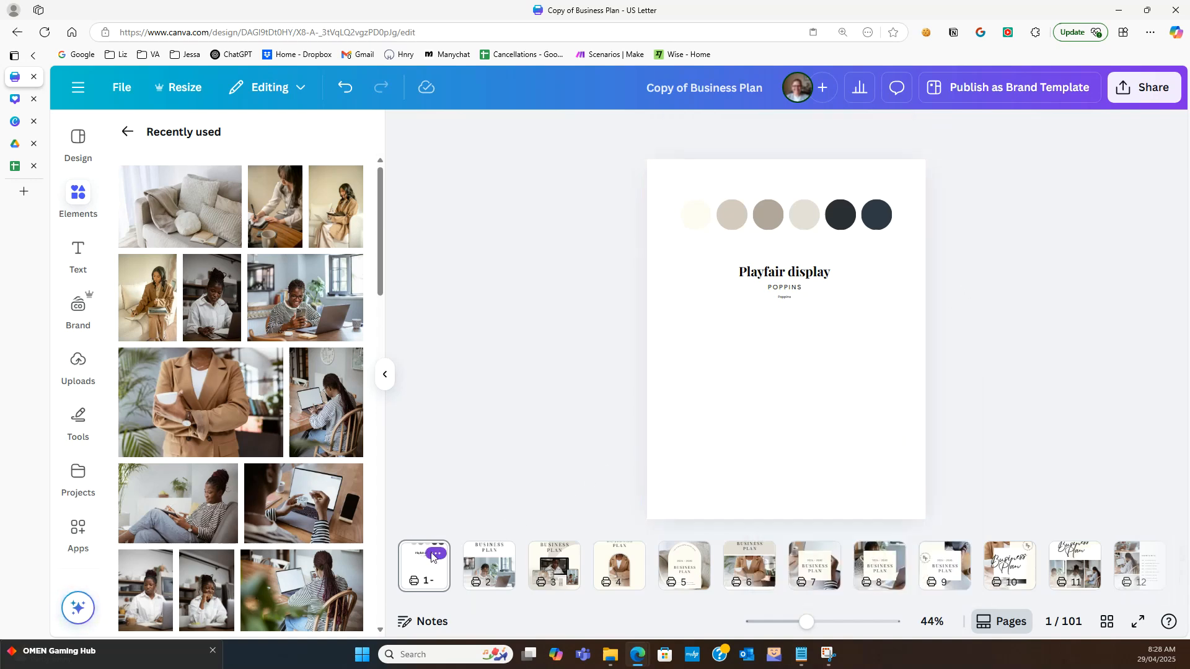
pyautogui.click(434, 555)
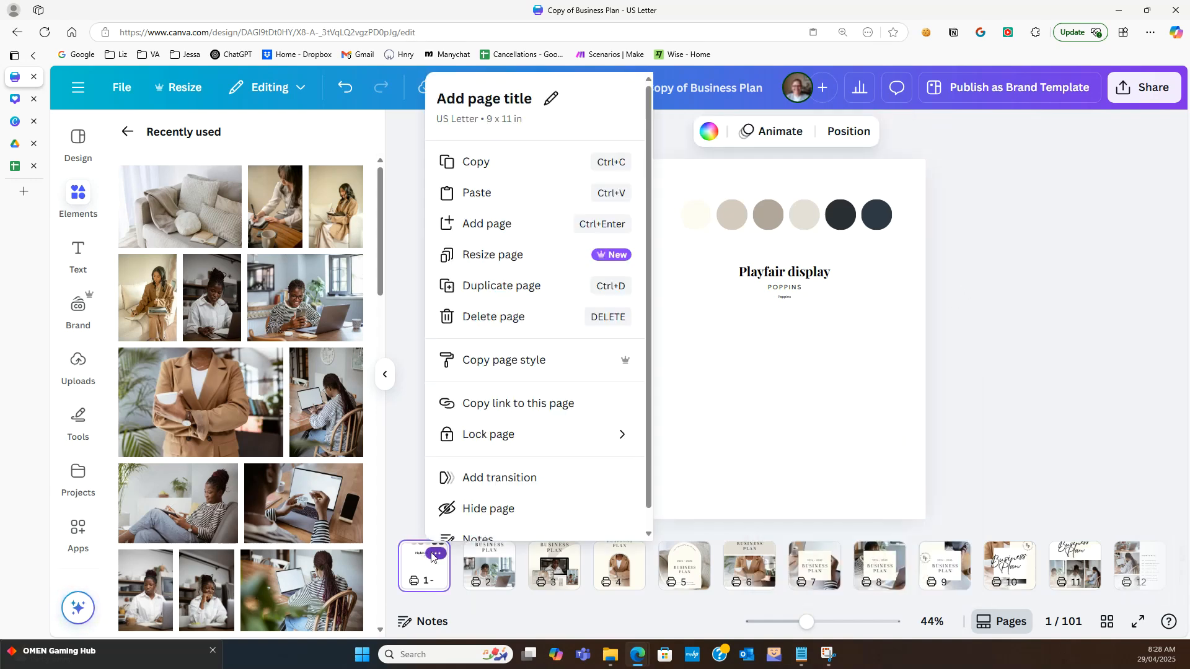
pyautogui.click(510, 330)
pyautogui.click(457, 409)
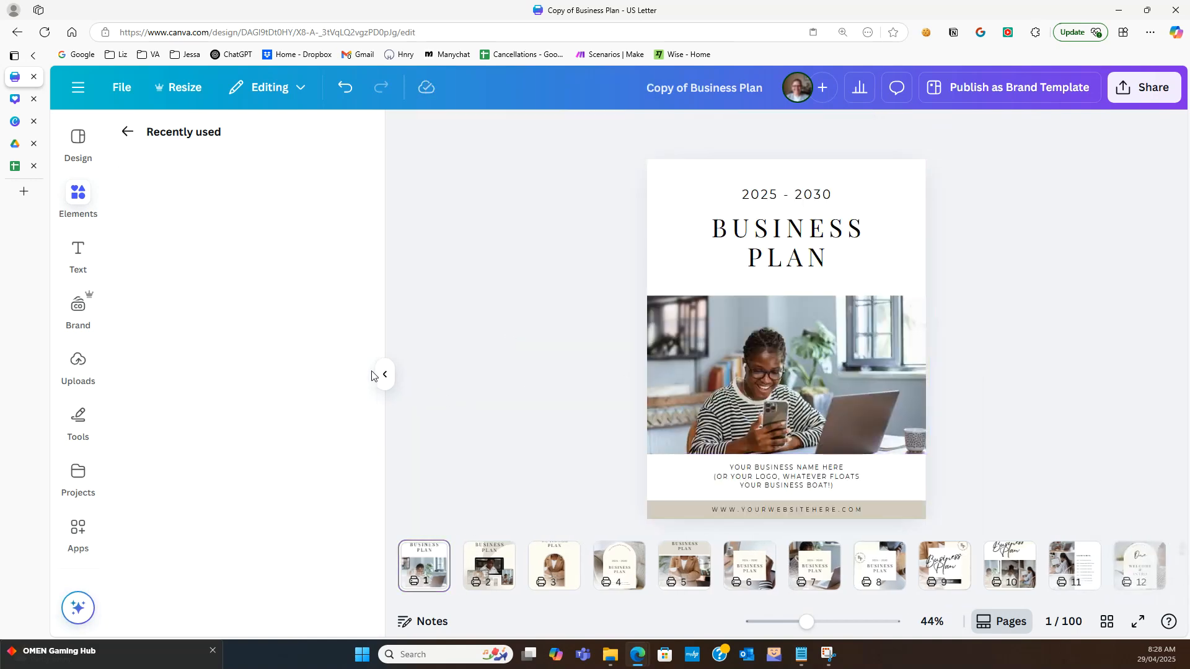
# - Collapse the side panel and rename the design as "VA Business Plan DD-VA17"
pyautogui.click(385, 375)
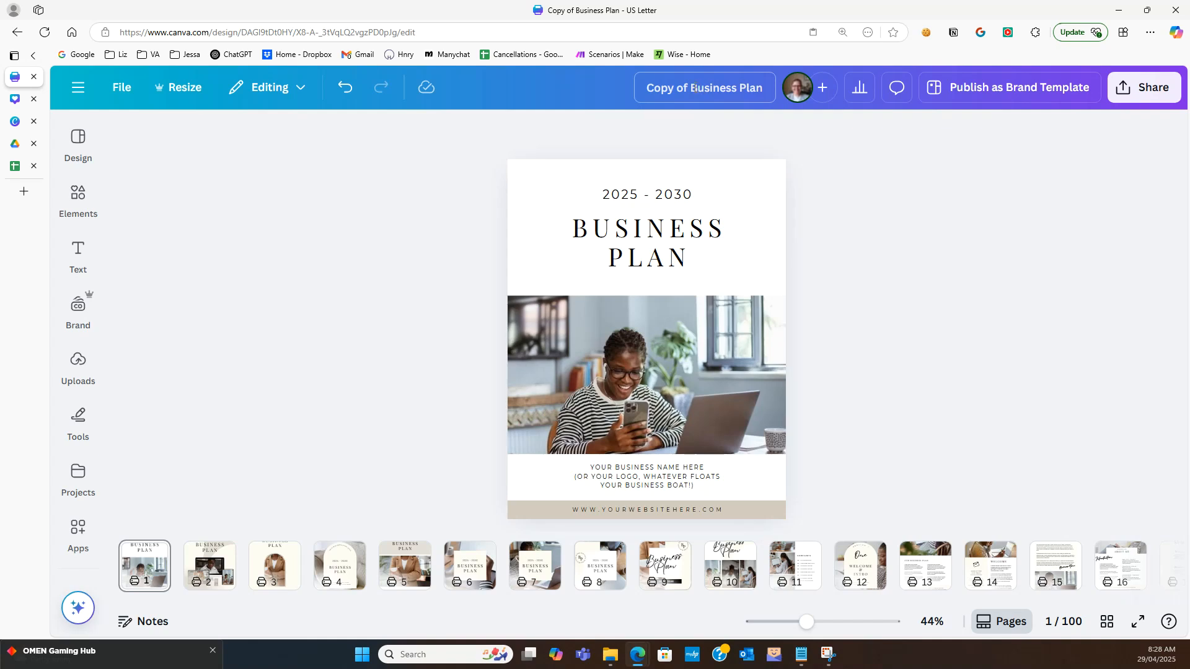
pyautogui.moveTo(693, 87); pyautogui.dragTo(611, 92)
pyautogui.write('VA ')
pyautogui.write(' D')
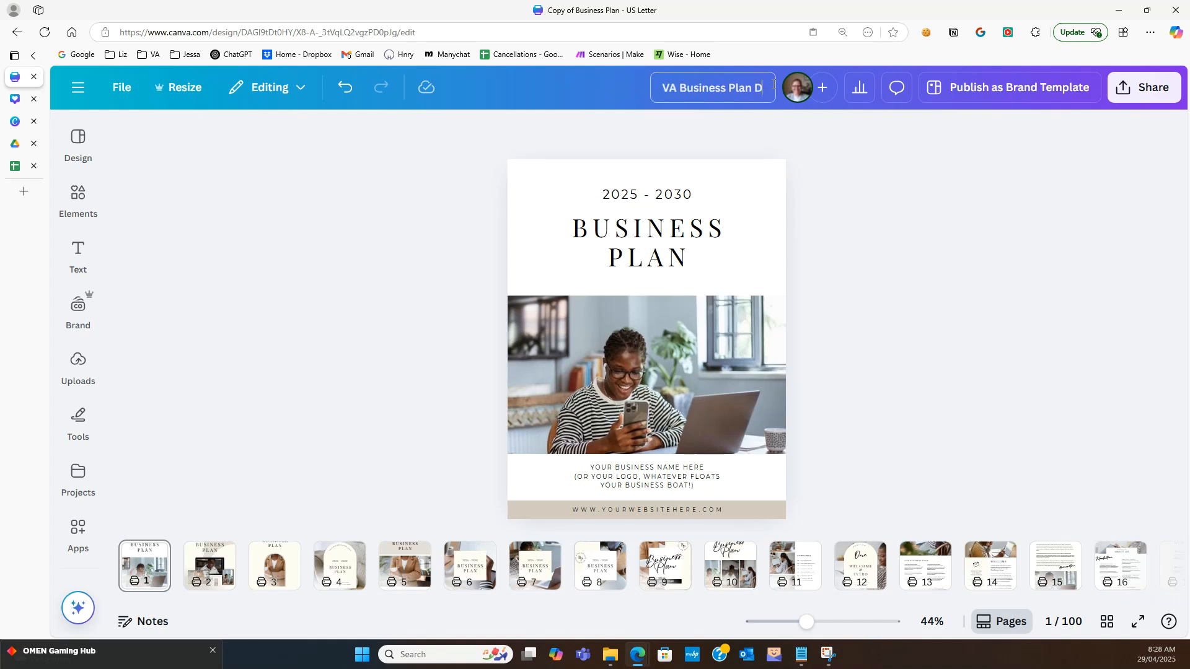
pyautogui.write('D-V')
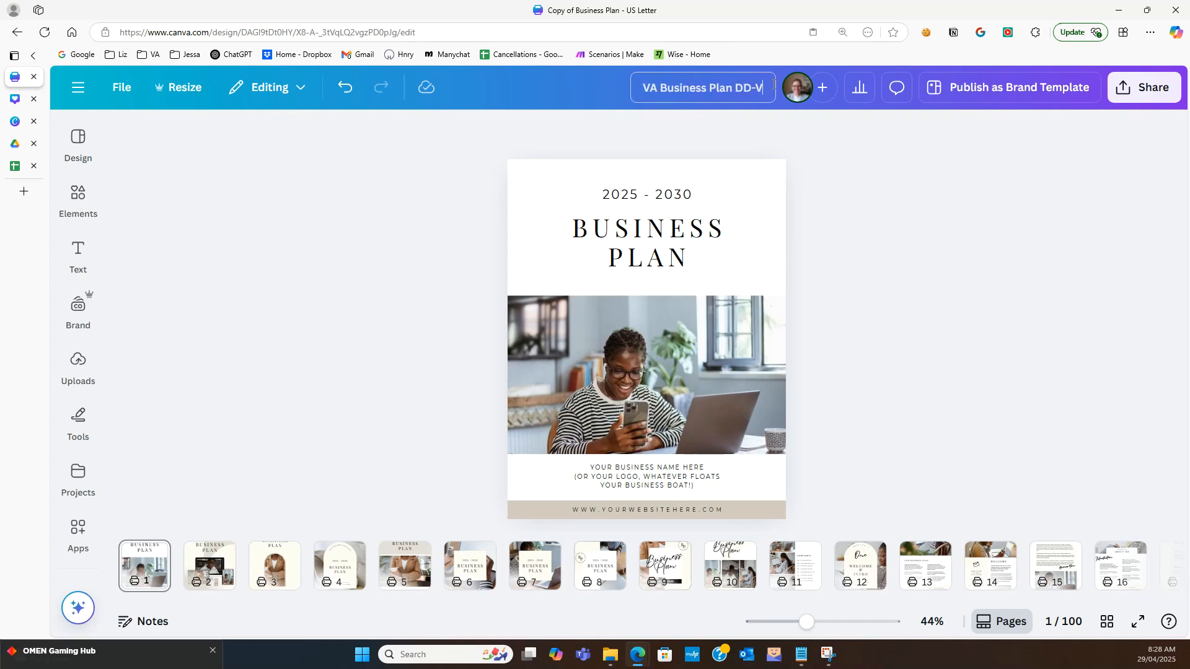
pyautogui.write('A17')
pyautogui.click(349, 239)
# - Switch to the Etsy store product plan in Google Sheets and enter the product ID DD-VA17 in cell A19
pyautogui.click(16, 166)
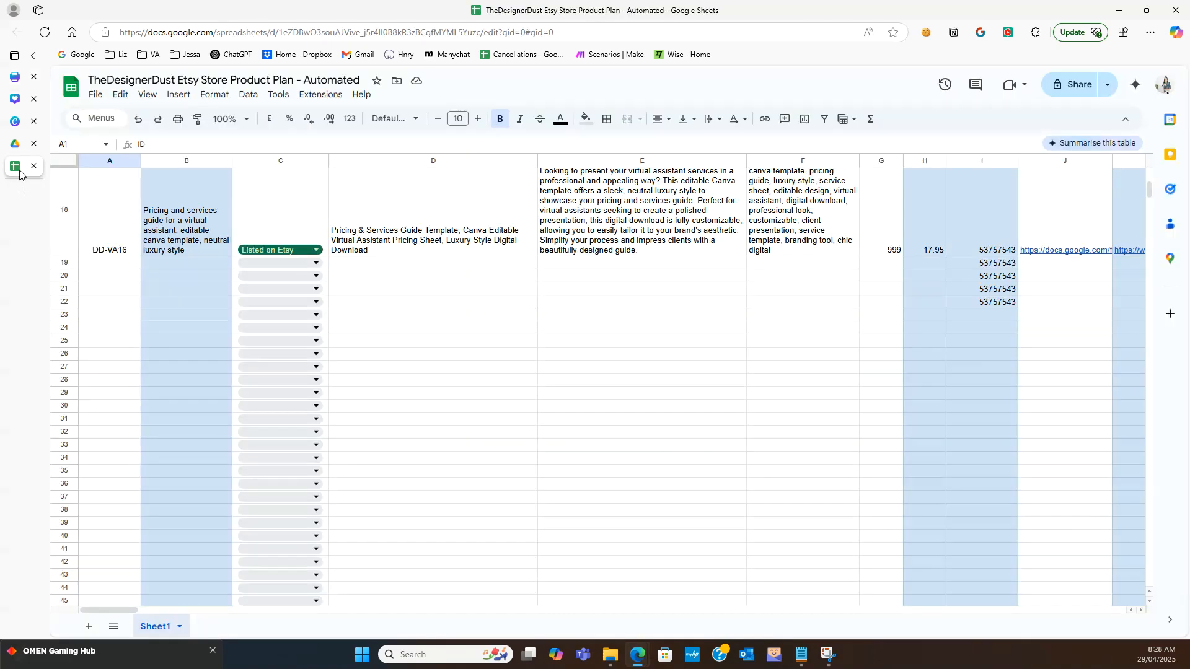
pyautogui.click(118, 264)
pyautogui.write('DD-VA17')
pyautogui.press('Return')
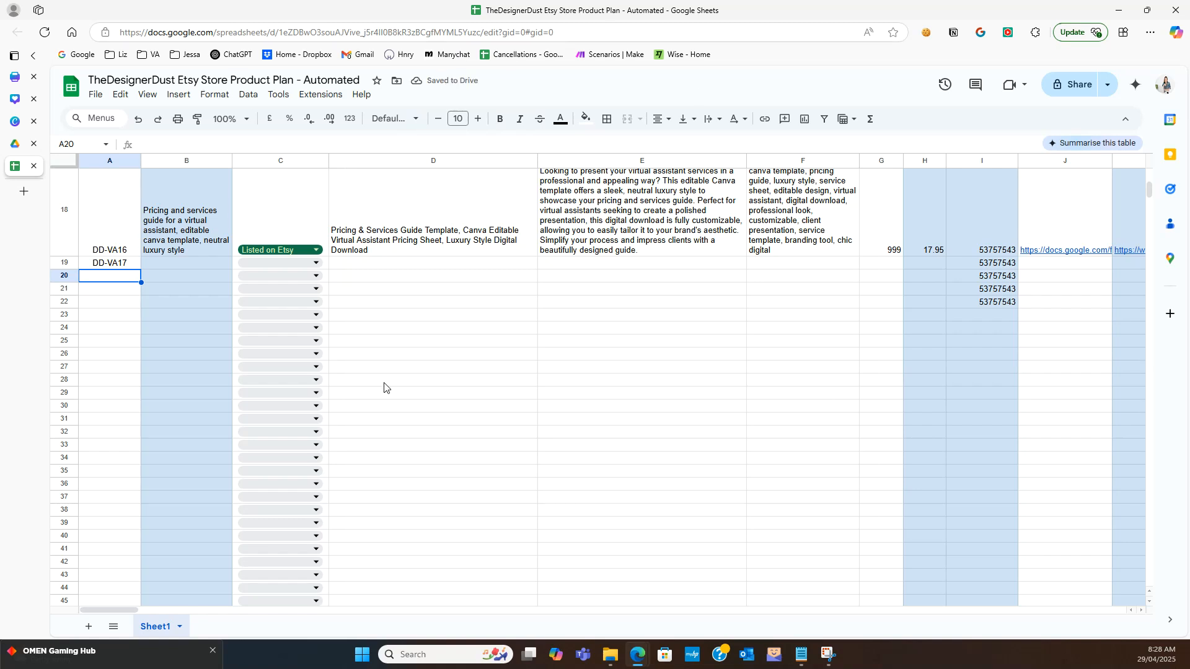
# - Enter "Virtual assistant Business Plan template editable in canva, warm neutral colours" as the DD-VA17 product description in cell B19
pyautogui.click(165, 268)
pyautogui.write('Virtual a')
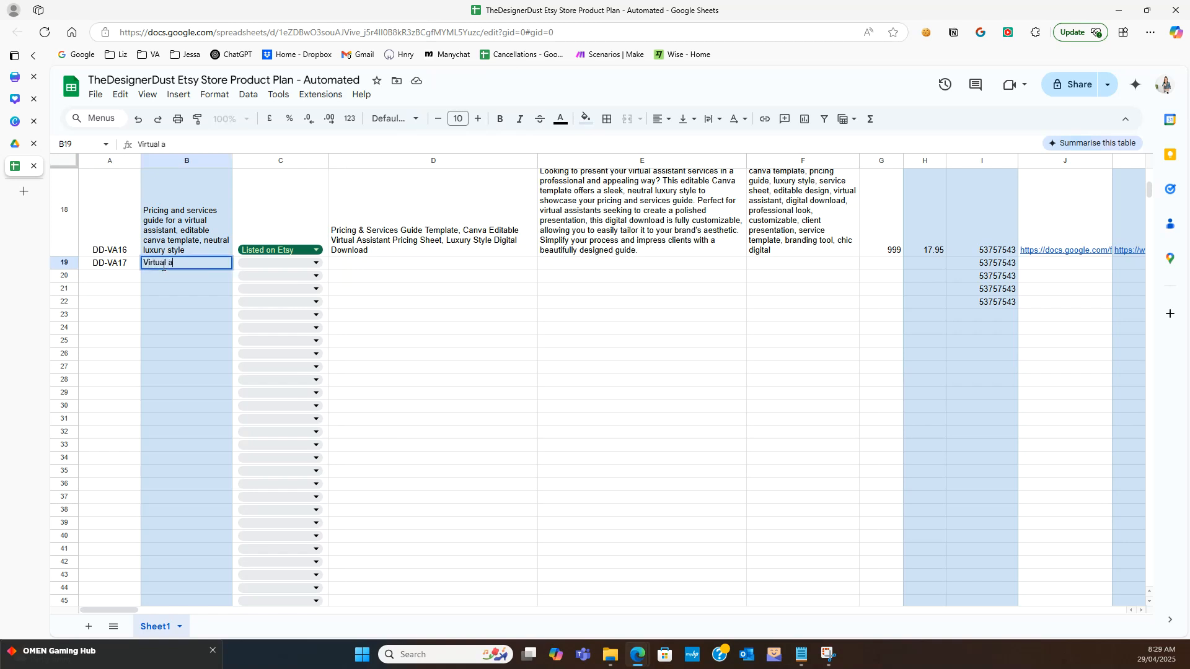
pyautogui.write('ssistant Business Plan template')
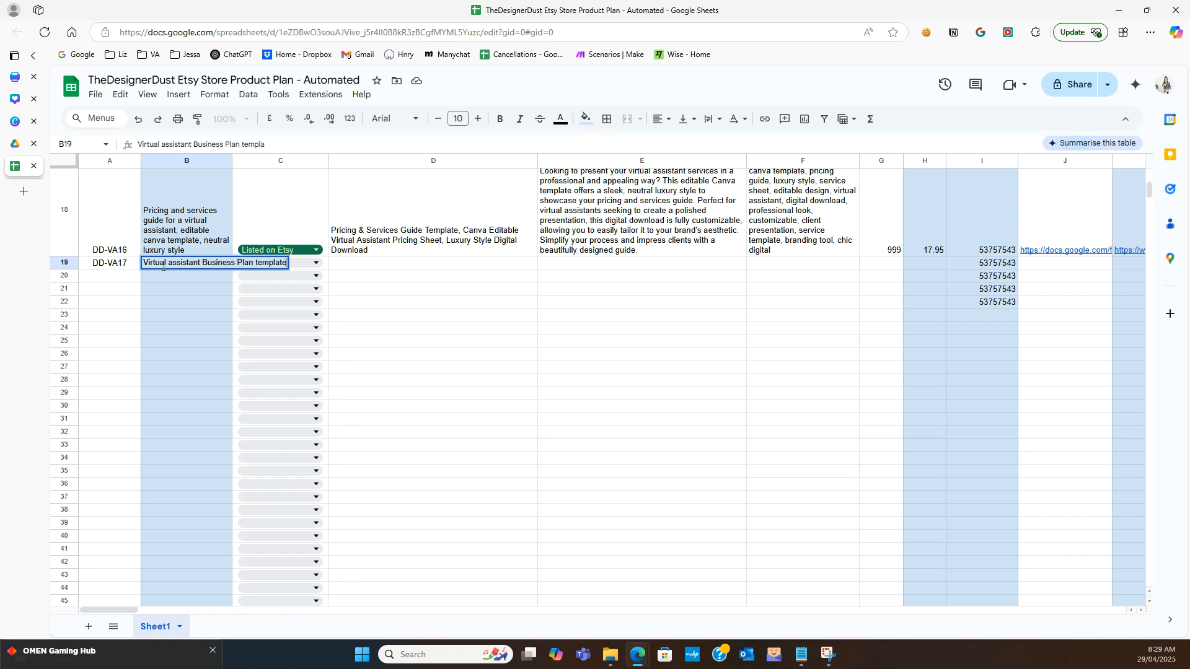
pyautogui.write(' editable in canva')
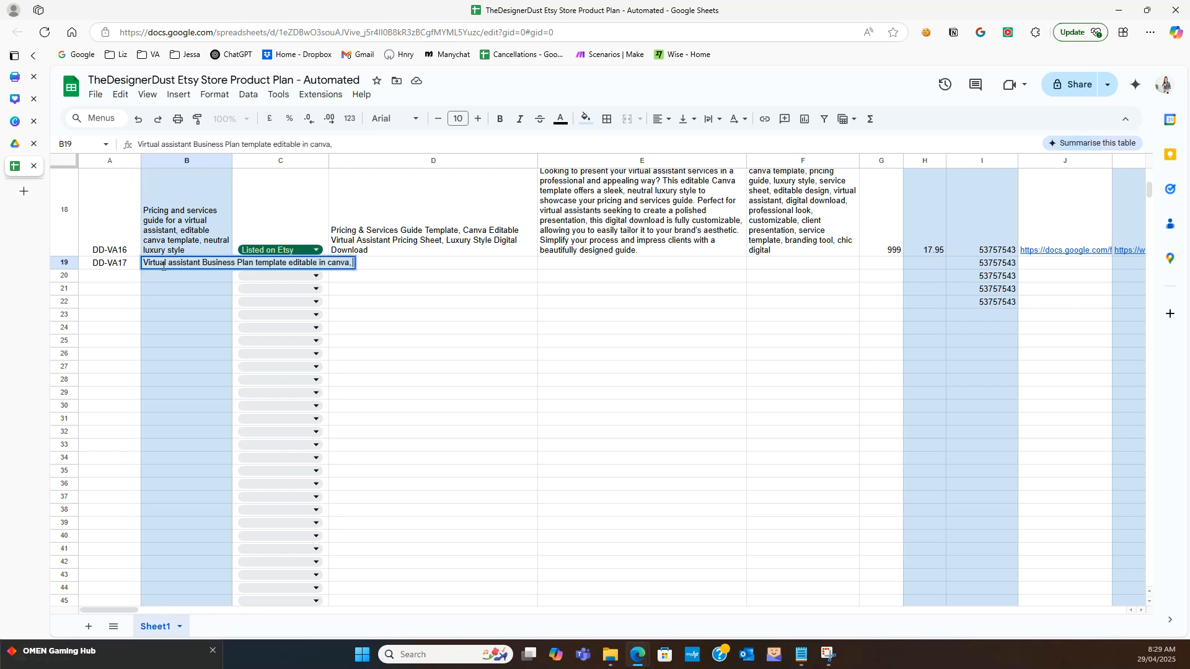
pyautogui.write(', warm neutral colou')
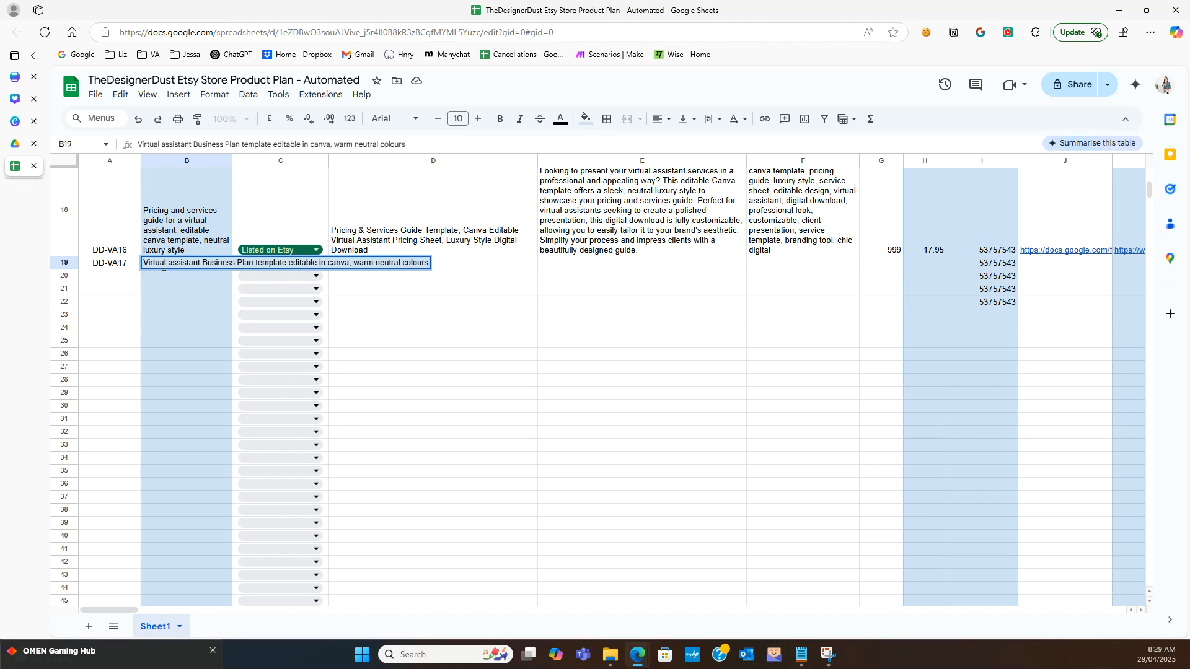
pyautogui.write('rs')
pyautogui.press('Return')
pyautogui.click(176, 296)
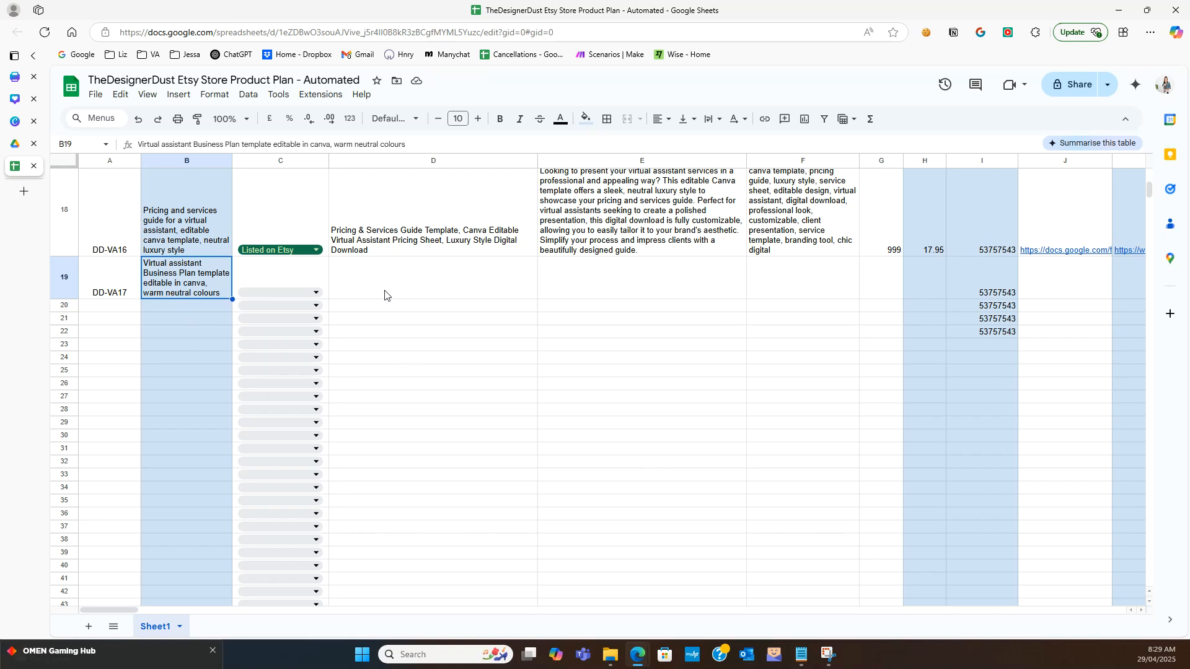
# - Set the DD-VA17 row's status to AI Data and enter a price of 24.95 in cell H19
pyautogui.click(313, 292)
pyautogui.click(277, 313)
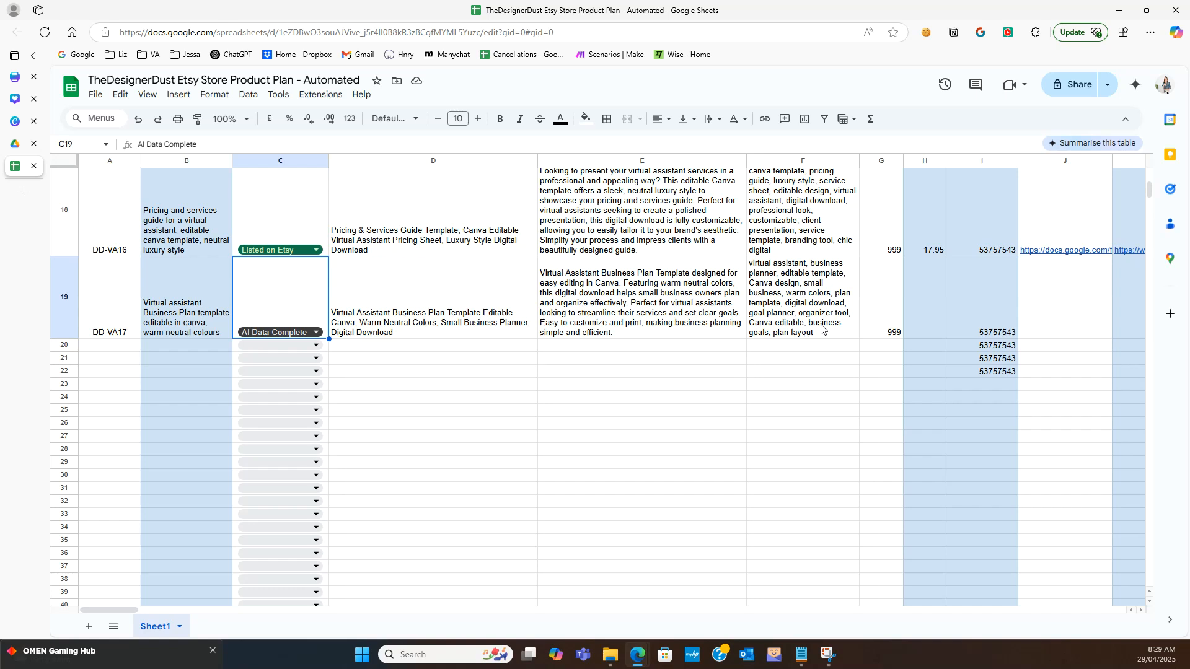
pyautogui.click(924, 333)
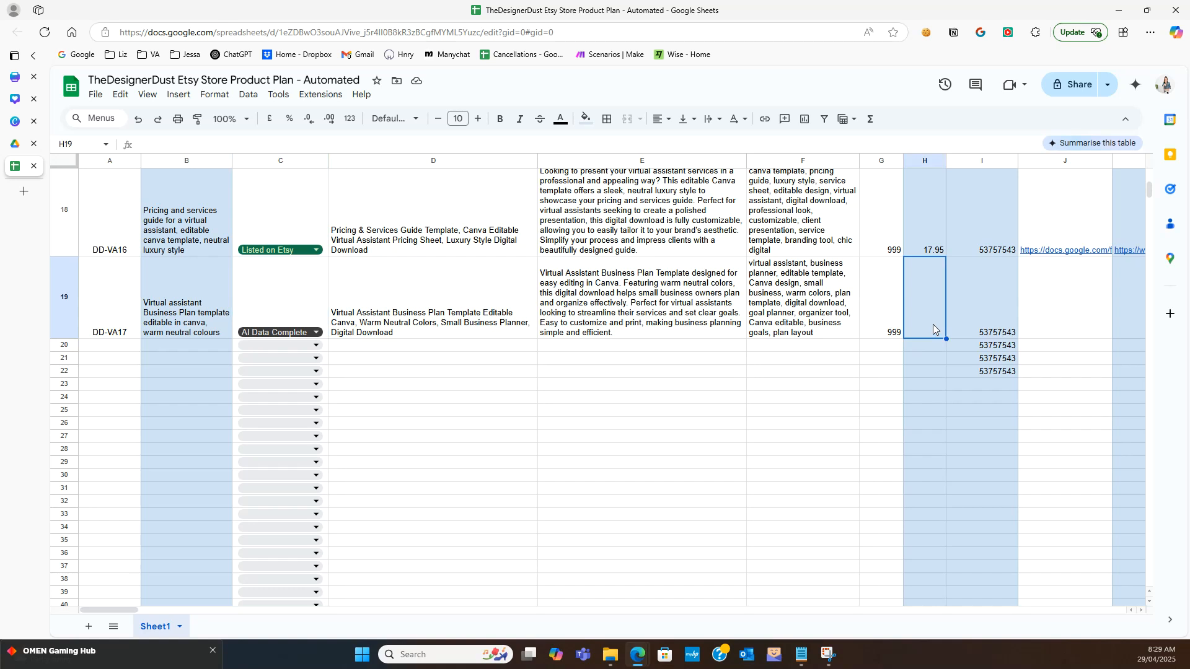
pyautogui.write('24.95')
pyautogui.press('Return')
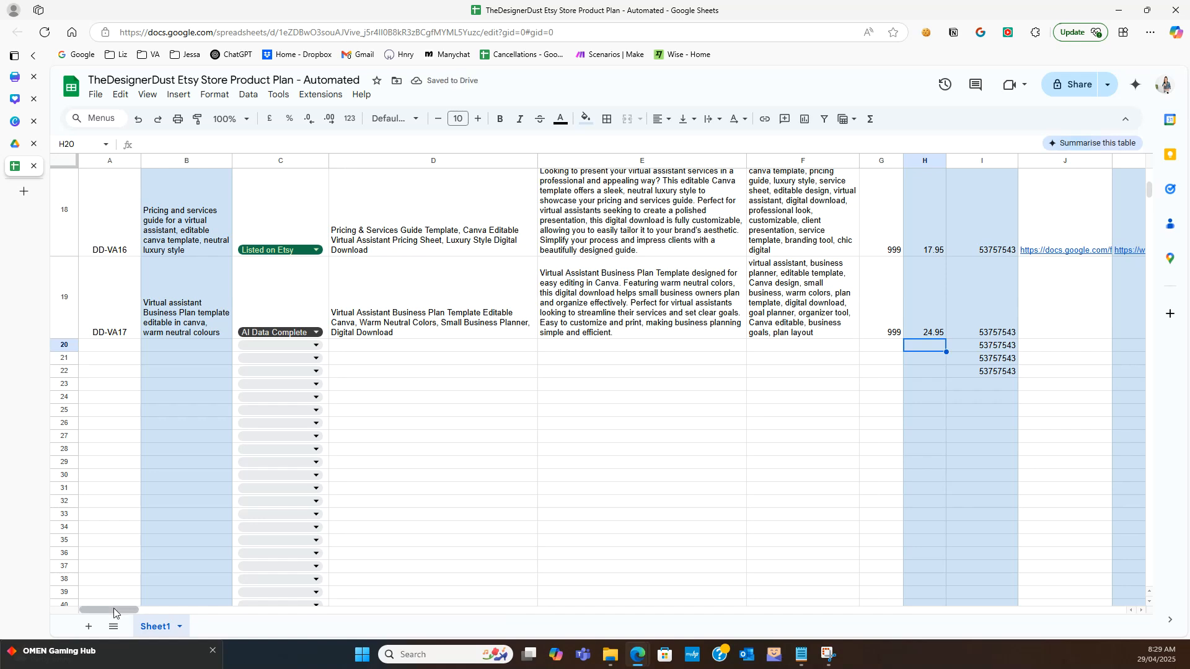
# - Switch to the VA Business Plan DD-VA17 design in Canva and create and copy its public template link
pyautogui.moveTo(113, 608); pyautogui.dragTo(135, 612)
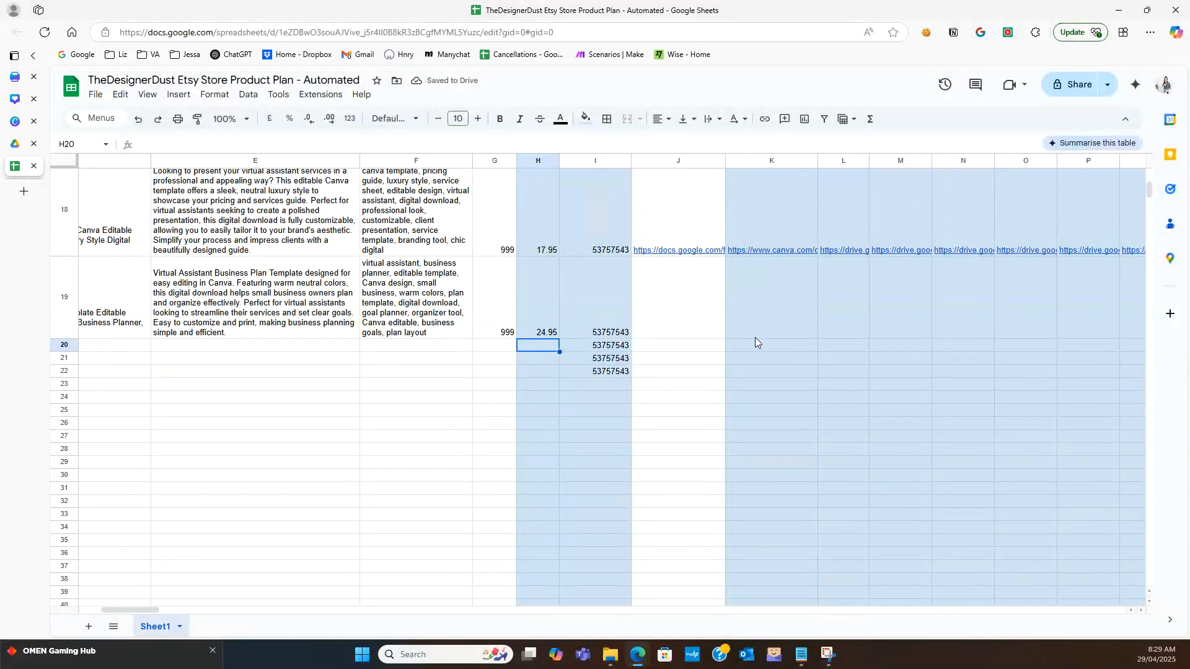
pyautogui.click(728, 278)
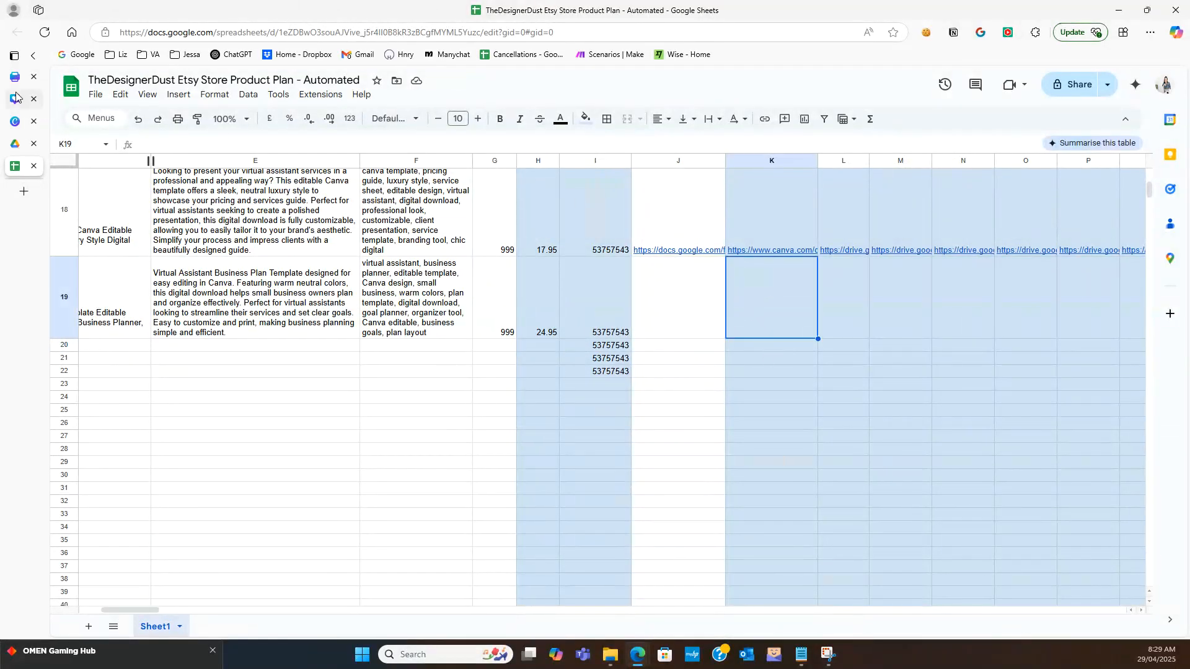
pyautogui.moveTo(17, 103)
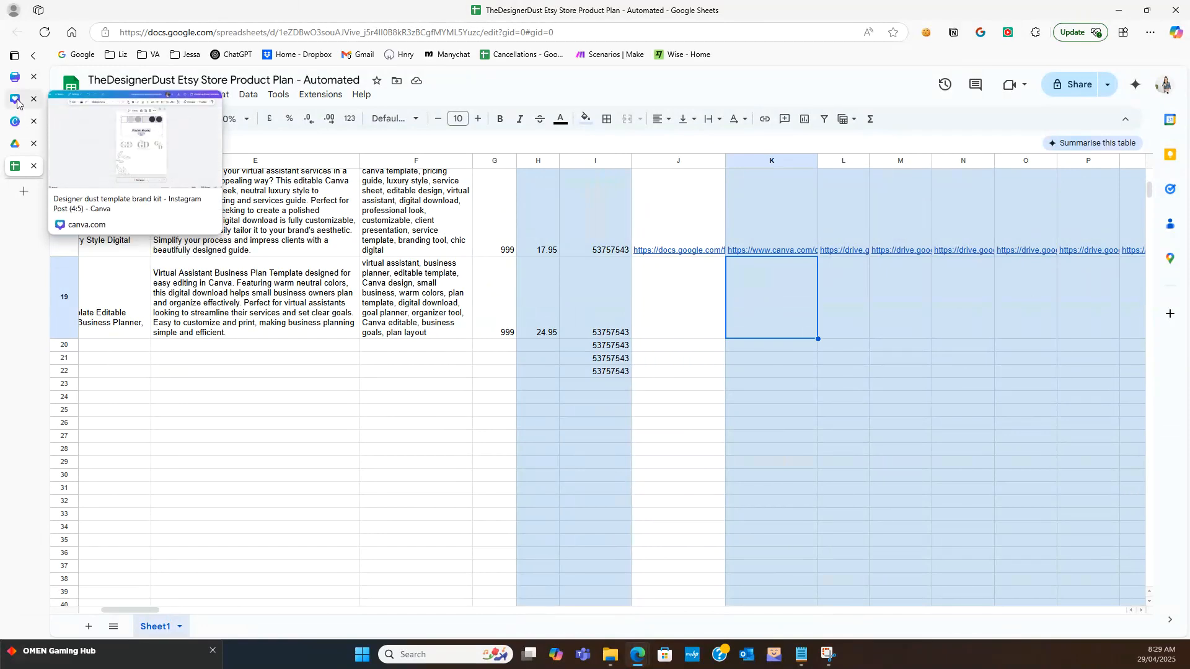
pyautogui.click(16, 77)
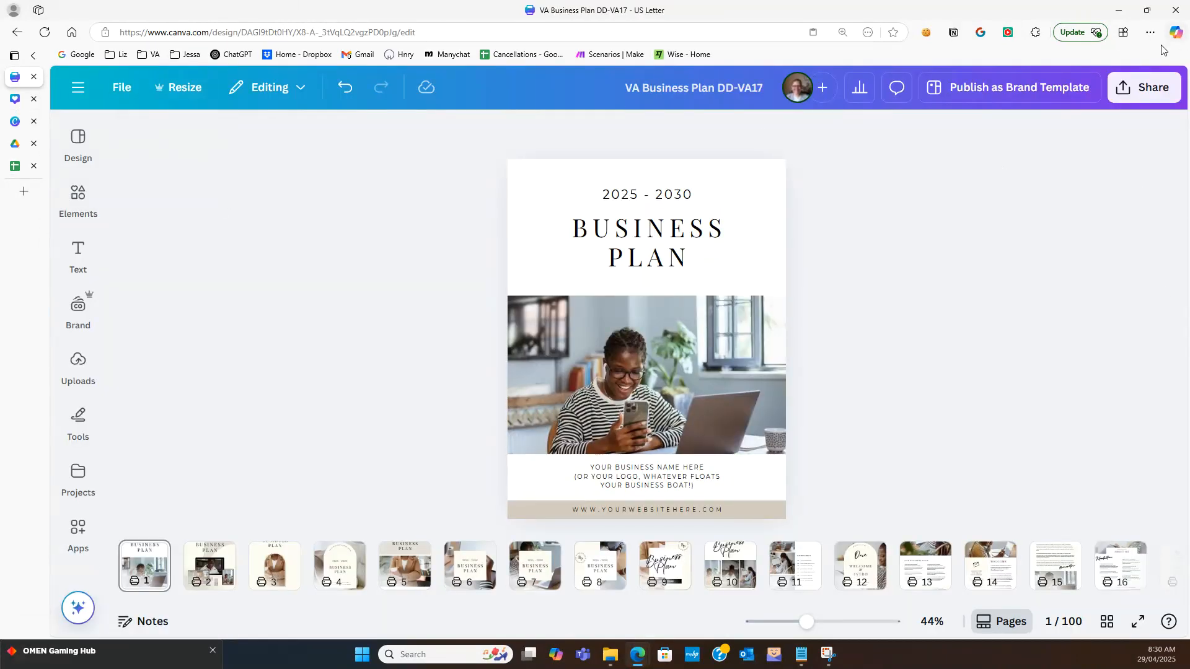
pyautogui.click(1145, 87)
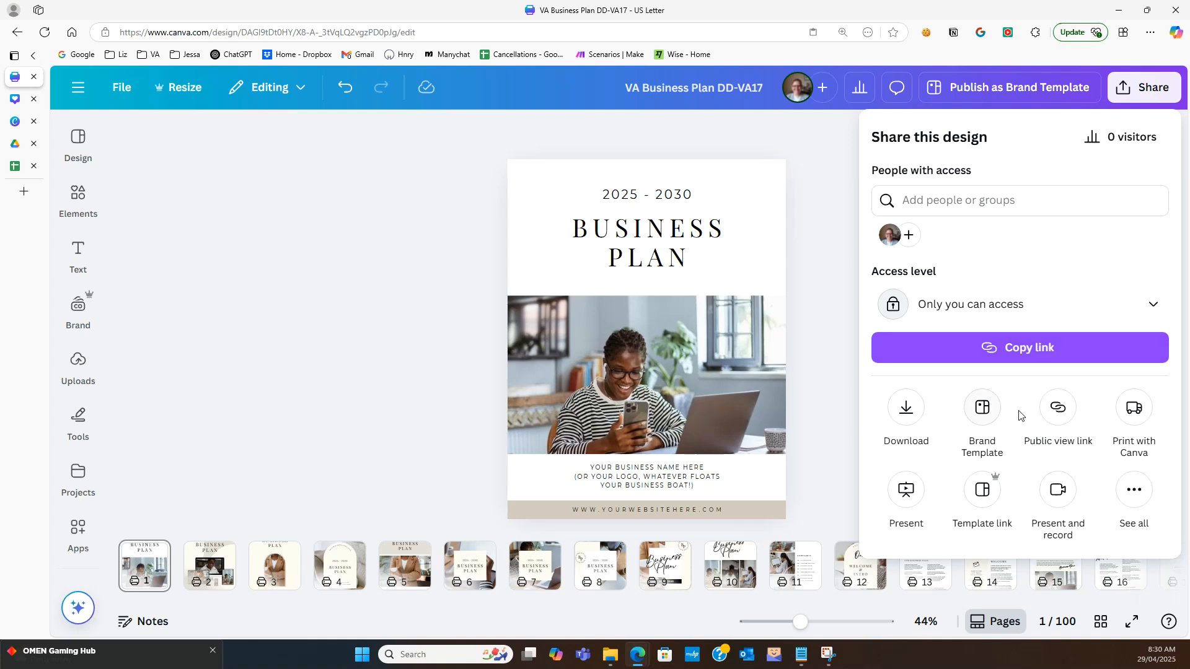
pyautogui.click(983, 490)
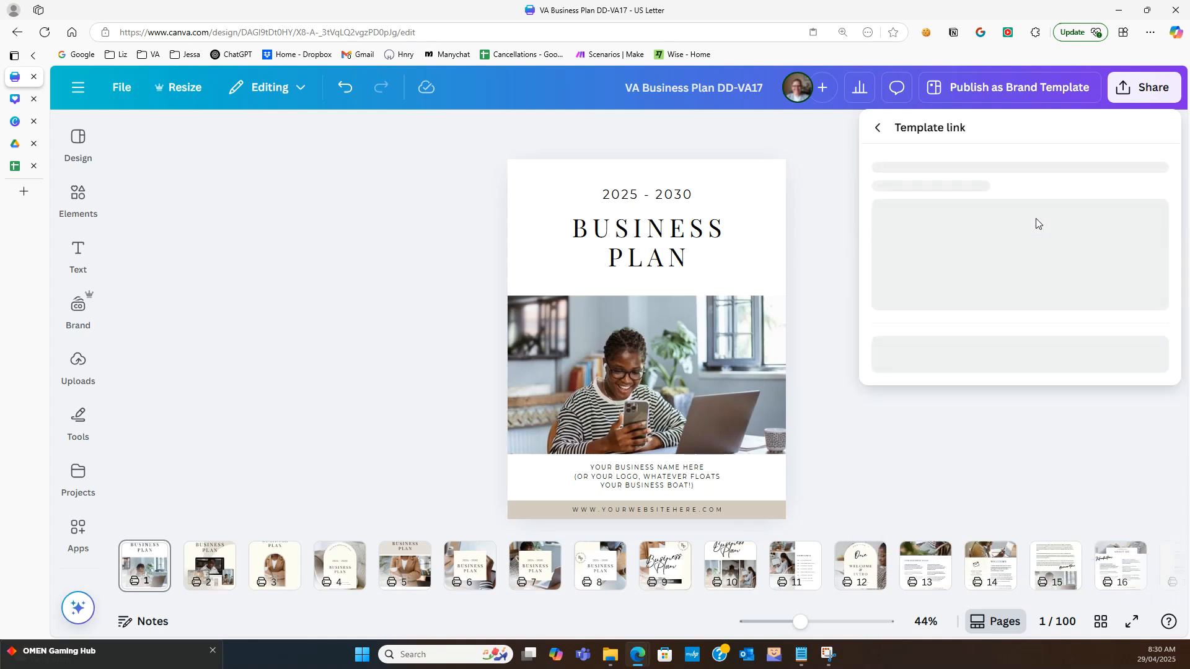
pyautogui.click(950, 427)
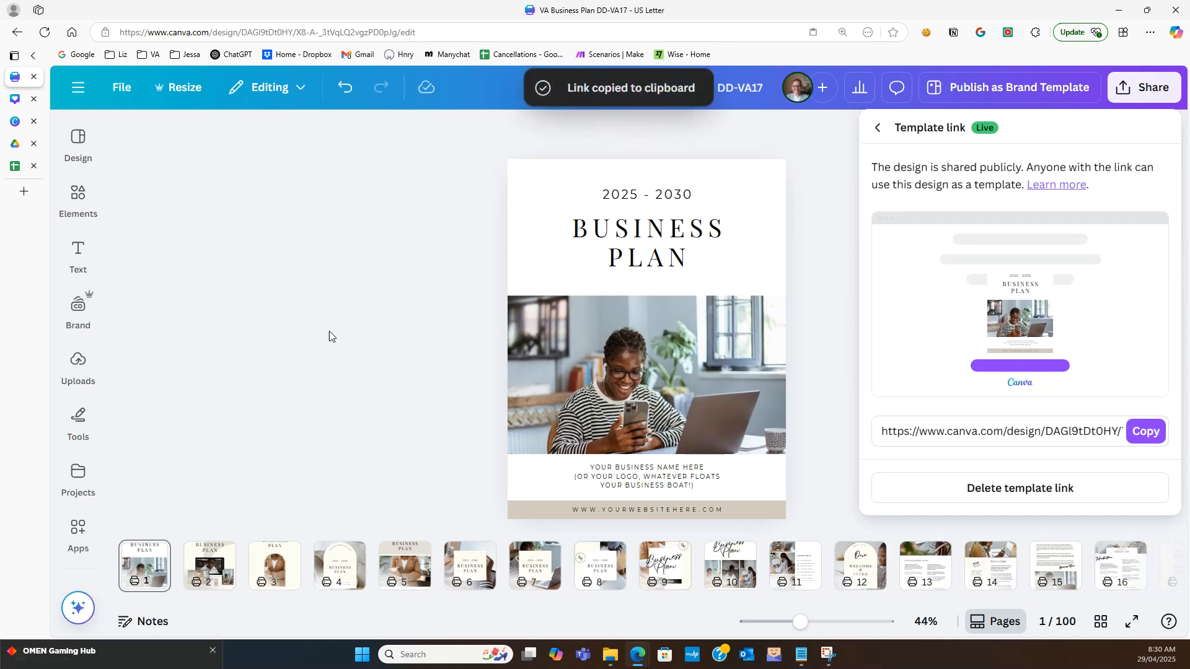
# - Return to the Google Sheets product plan and paste the Canva template link into cell K19
pyautogui.click(16, 168)
pyautogui.doubleClick(753, 289)
pyautogui.hotkey('ctrl', 'v')
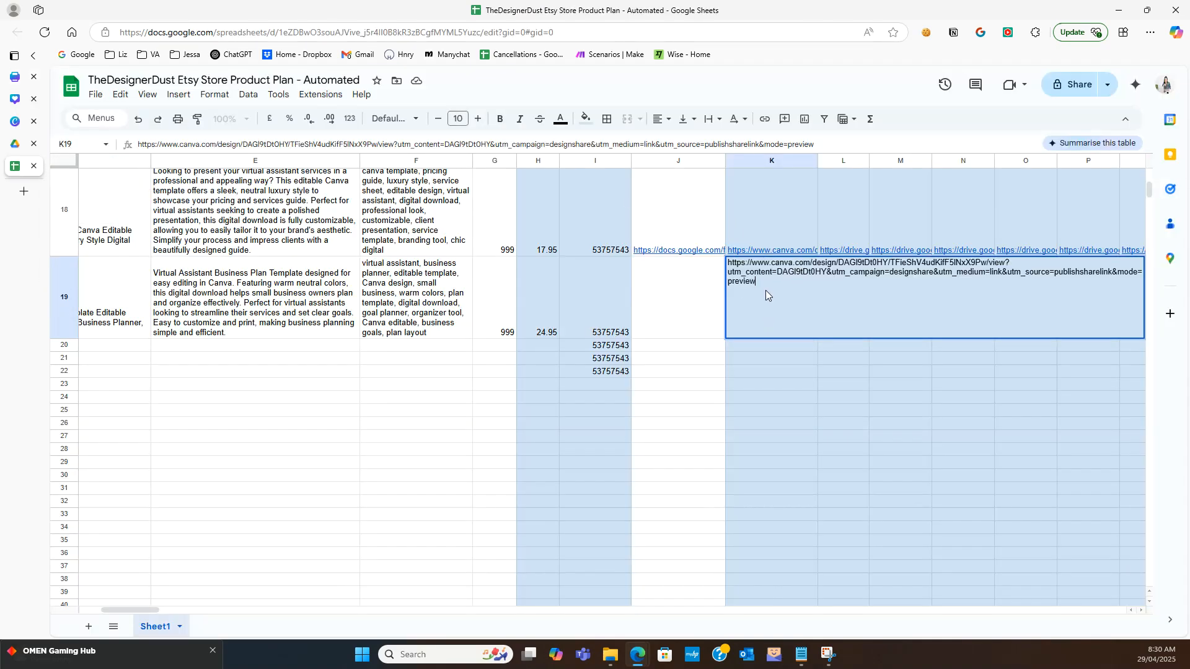
pyautogui.press('Return')
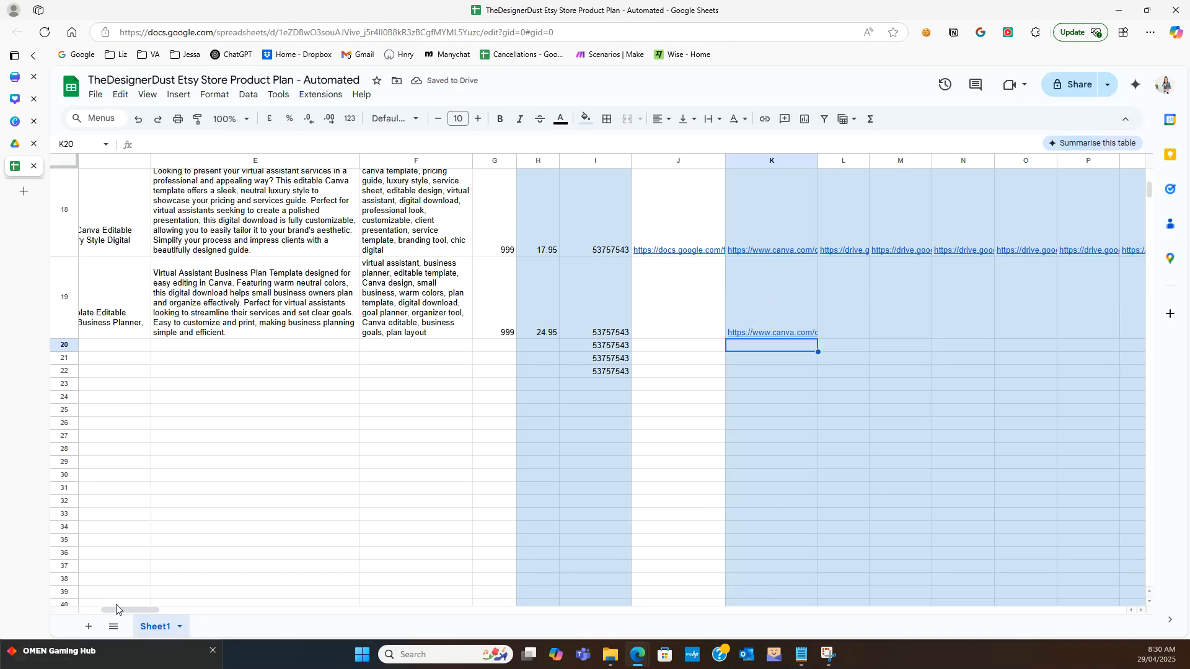
# - Change the DD-VA17 row's status in column C to Download Instructions
pyautogui.moveTo(124, 611); pyautogui.dragTo(103, 613)
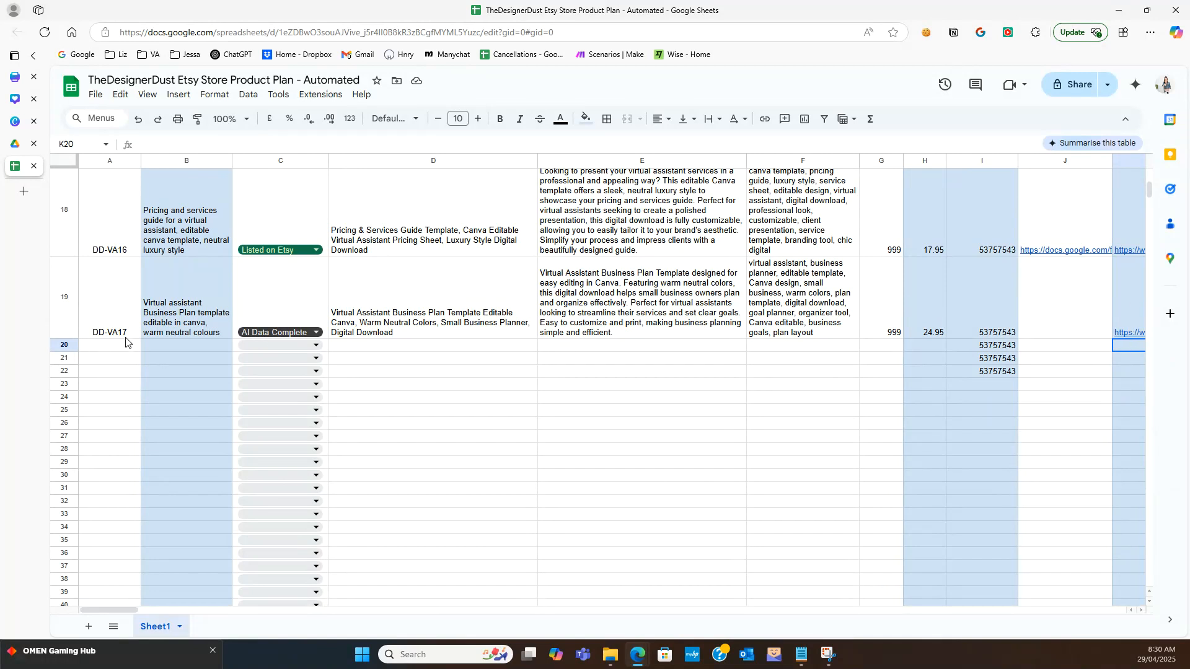
pyautogui.click(298, 335)
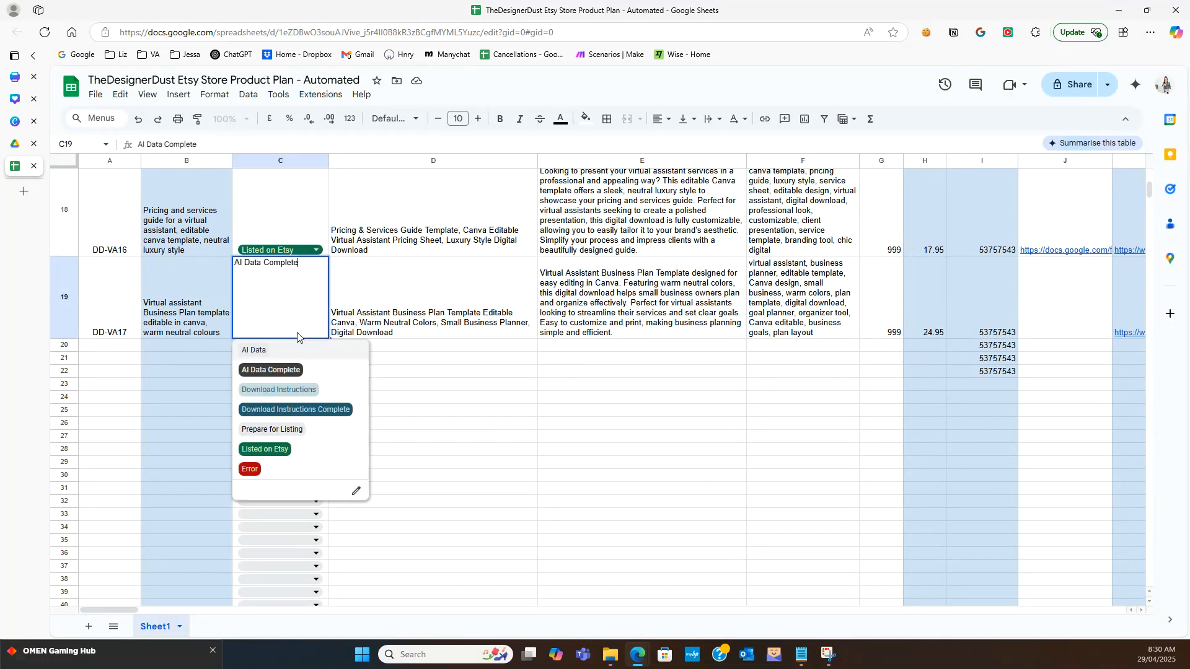
pyautogui.click(266, 390)
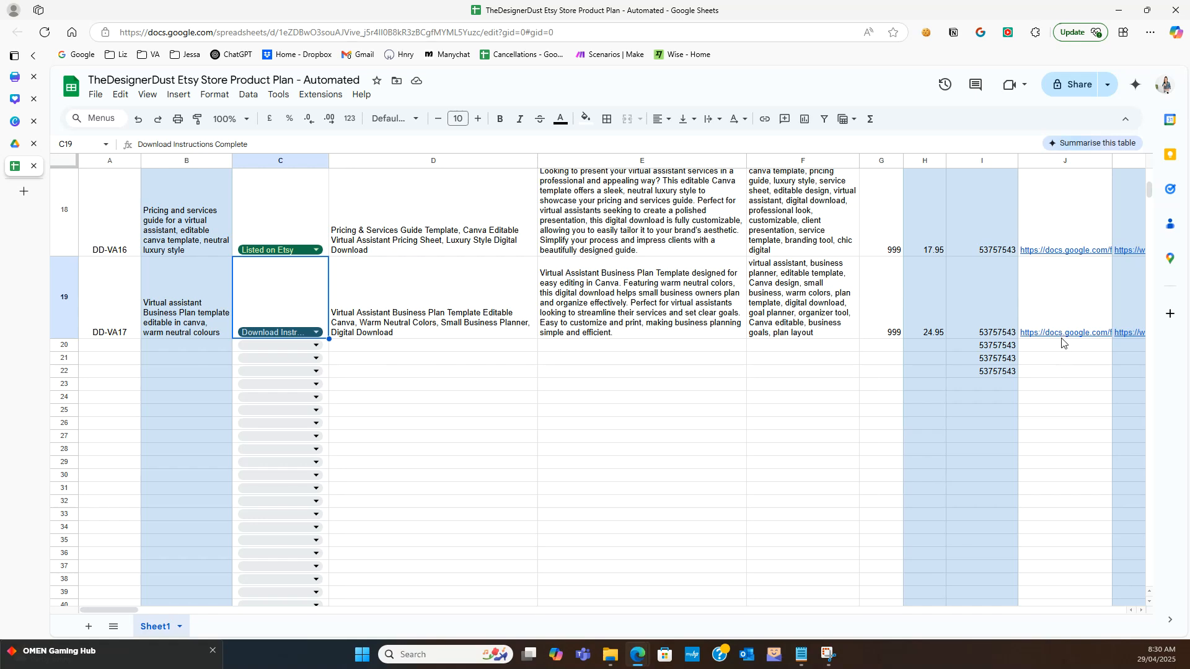
# - Download Instructions-DD-VA17.pdf through the document link in cell J19, open it and review its contents
pyautogui.click(1062, 333)
pyautogui.click(994, 354)
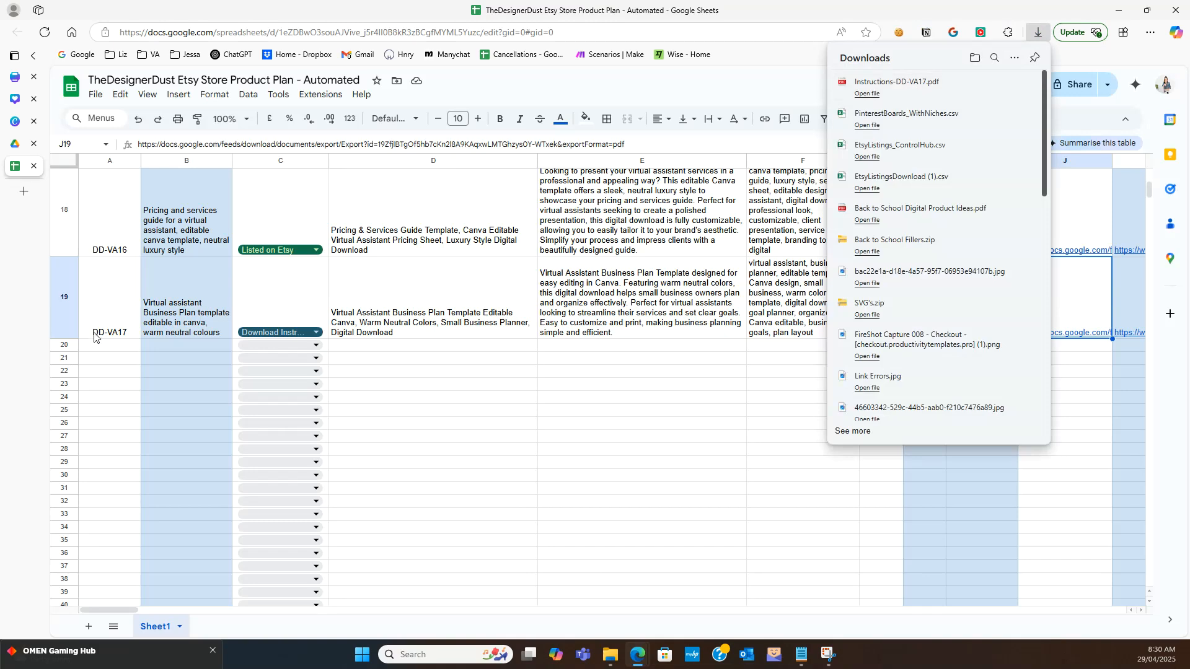
pyautogui.click(881, 92)
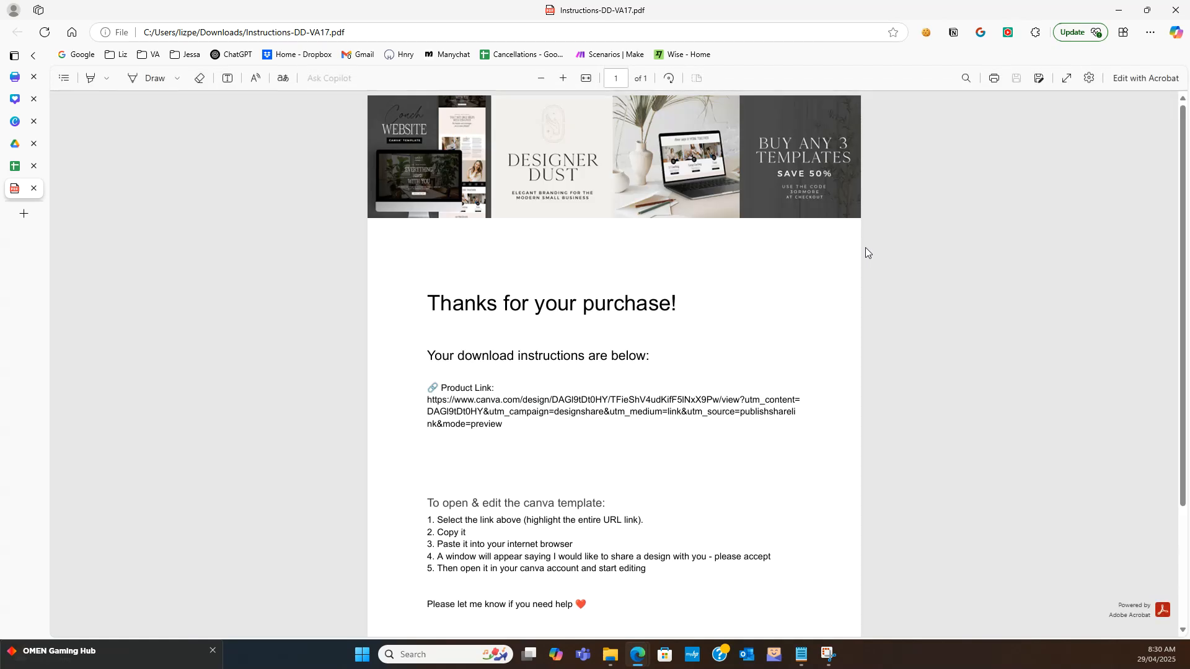
pyautogui.scroll(-3, 496, 493)
pyautogui.scroll(3, 495, 492)
# - Copy the full Canva product link from the instructions PDF and open it in a new browser tab
pyautogui.moveTo(518, 421); pyautogui.dragTo(414, 408)
pyautogui.hotkey('ctrl', 'c')
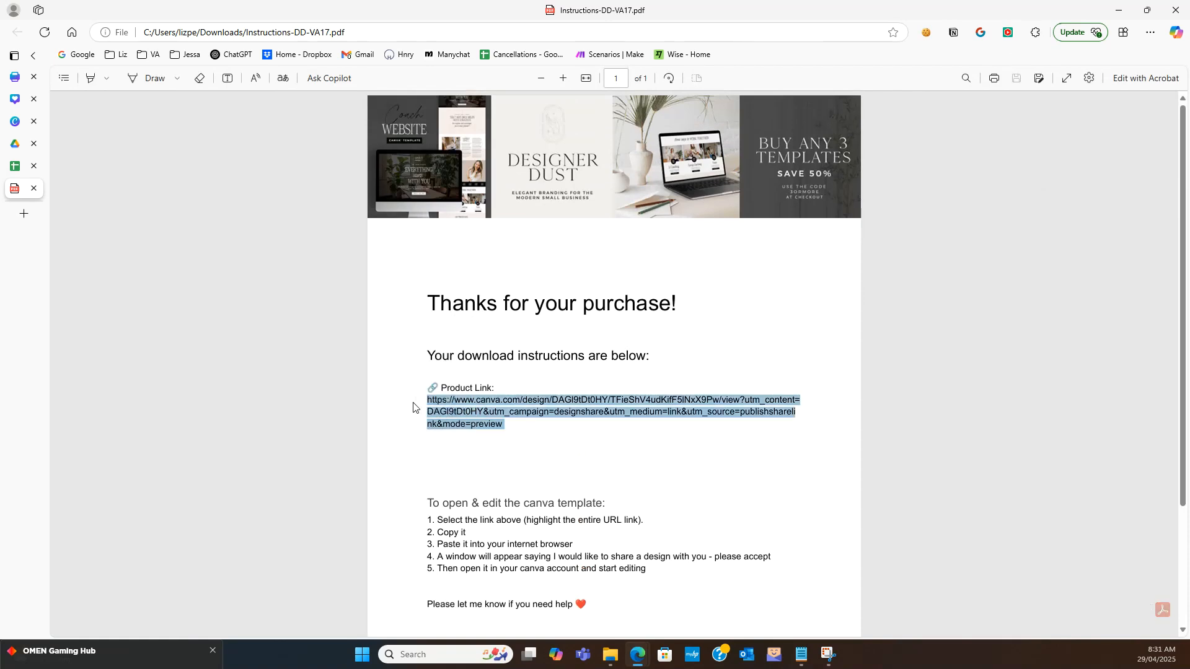
pyautogui.click(23, 213)
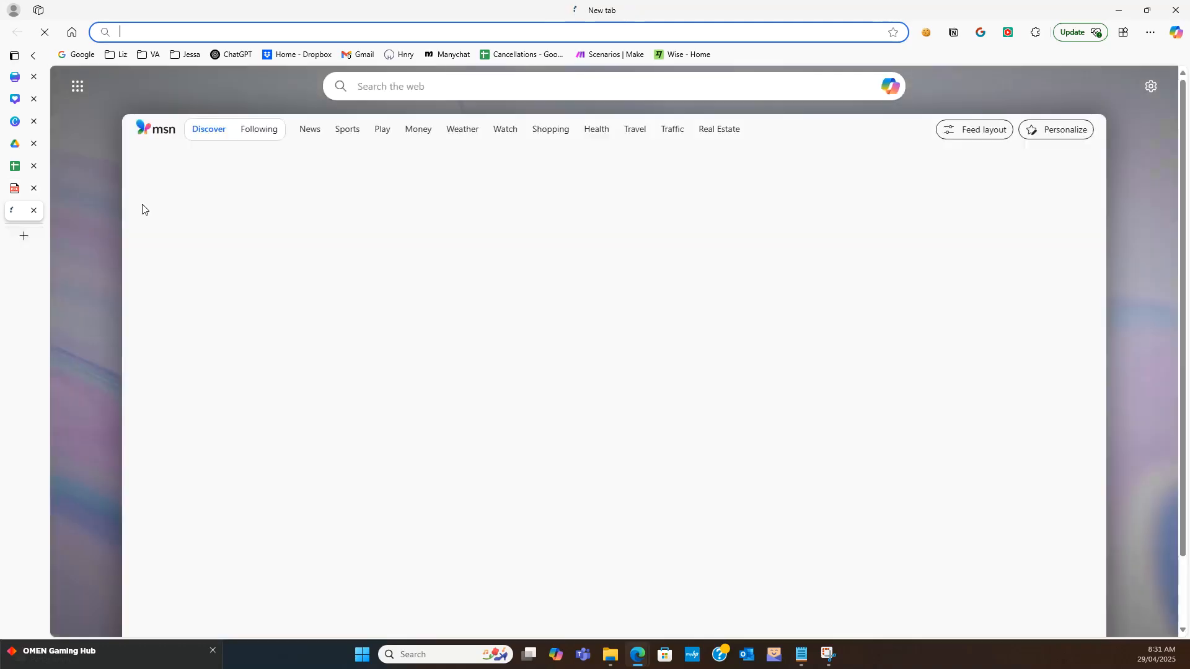
pyautogui.hotkey('ctrl', 'v')
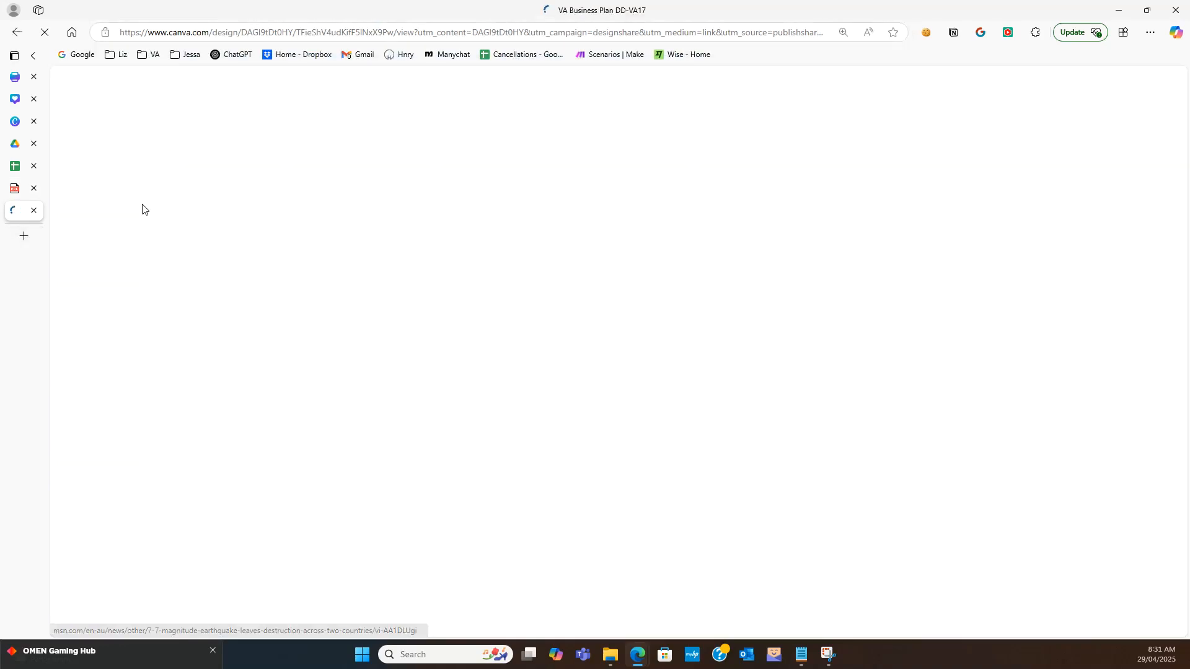
# - Review the Canva template preview page, close it and the instructions PDF, and return to the Google Sheets product plan
pyautogui.scroll(-3, 761, 352)
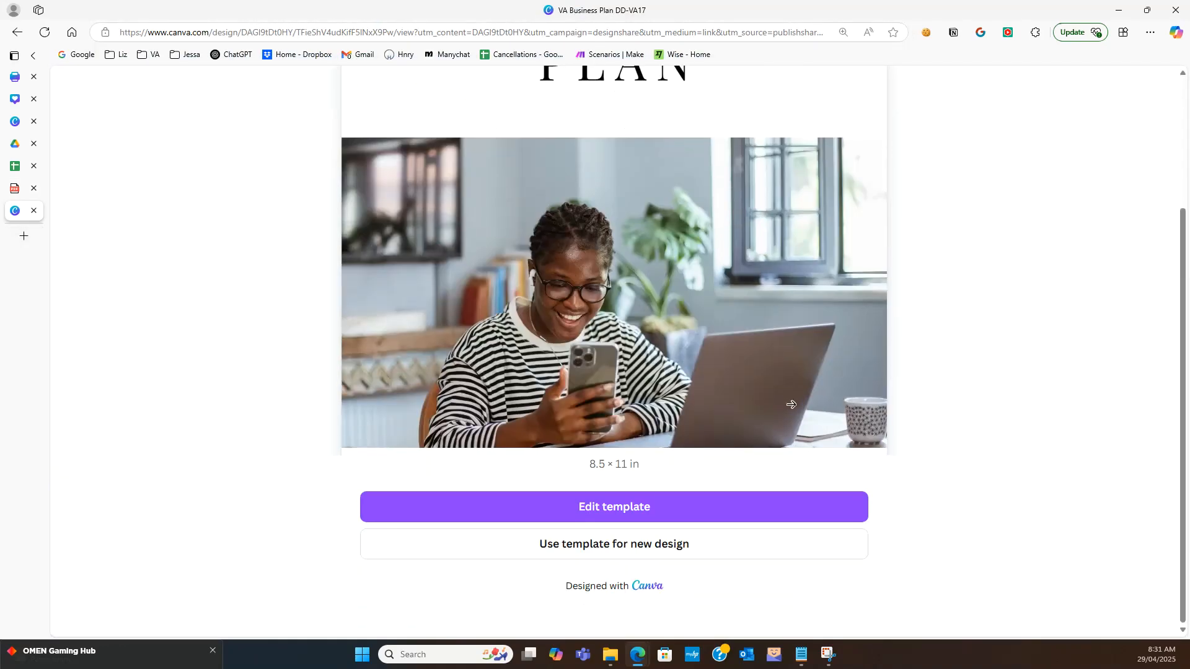
pyautogui.scroll(3, 793, 403)
pyautogui.click(34, 211)
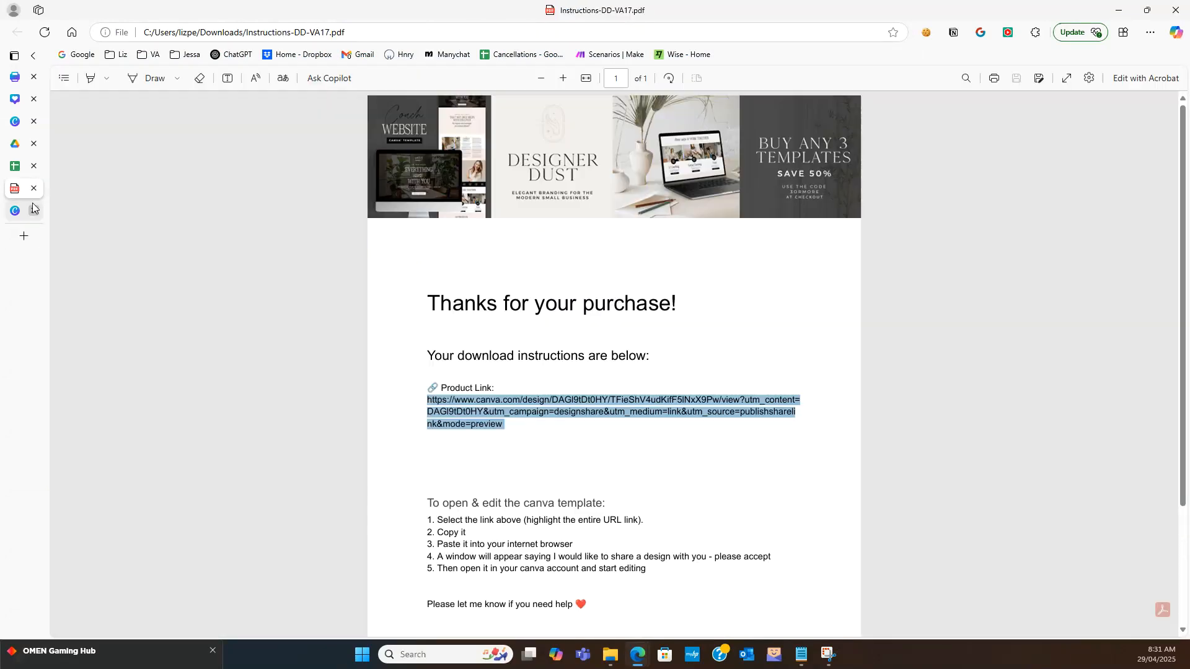
pyautogui.click(34, 187)
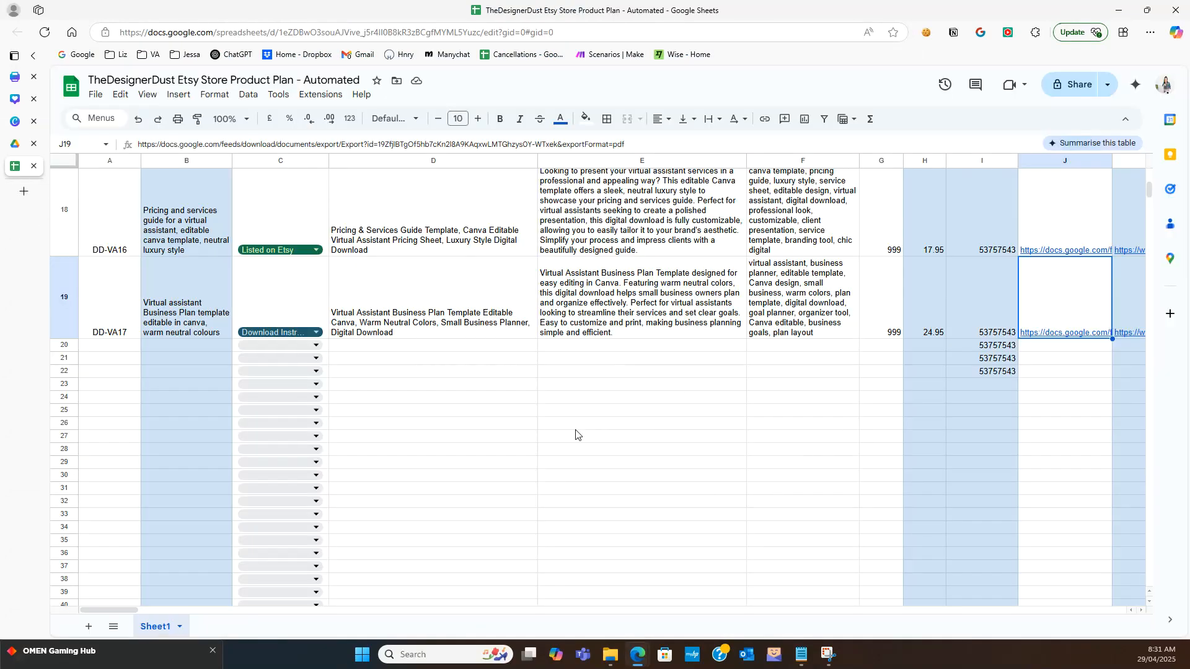
pyautogui.click(560, 449)
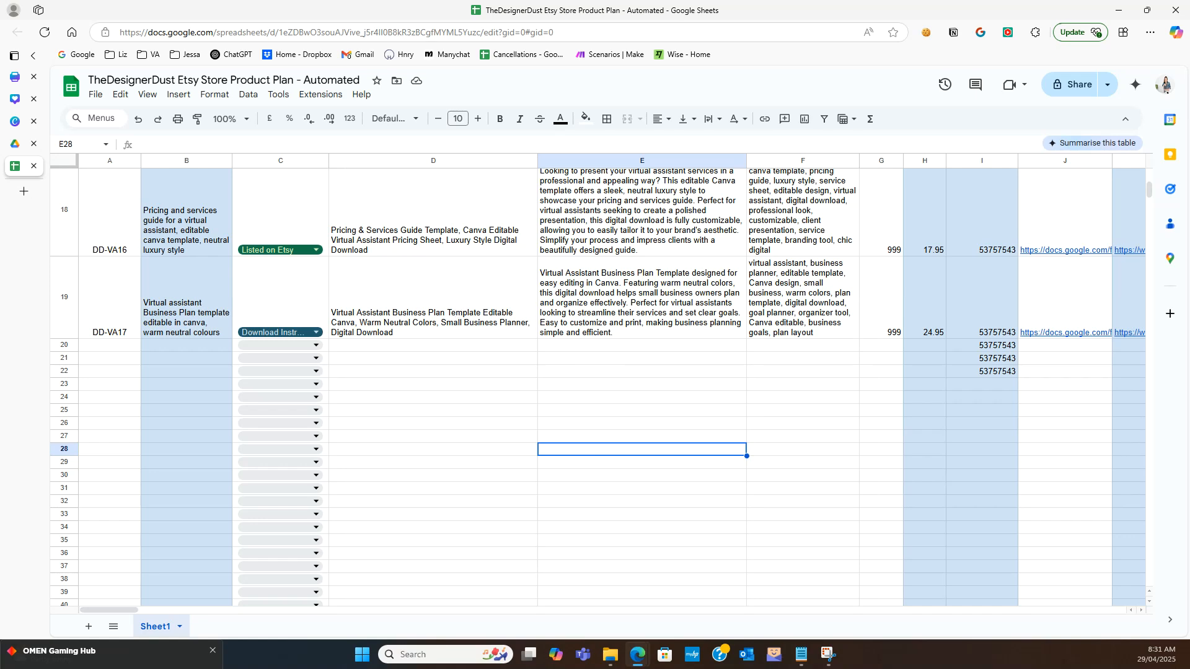
# - Switch to the Product Creation & Thumbnails design and fill the DD-VA17 row with Business Plan in C18, Virtual Assistants in D18 and 100 in E18
pyautogui.moveTo(14, 75)
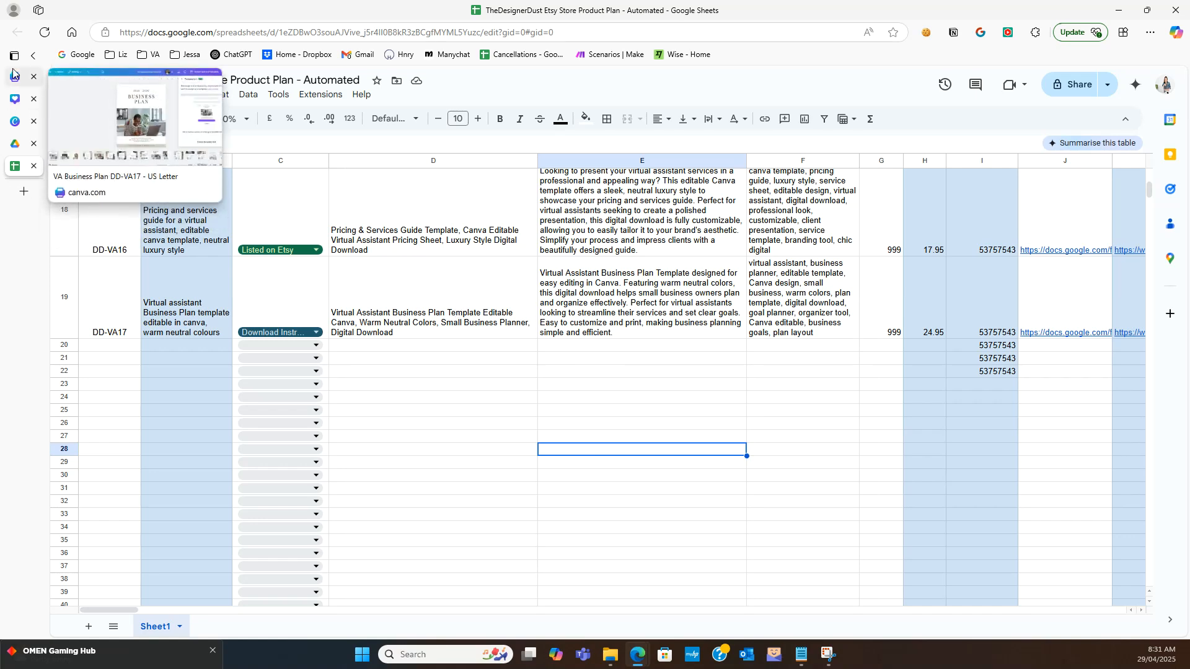
pyautogui.click(15, 121)
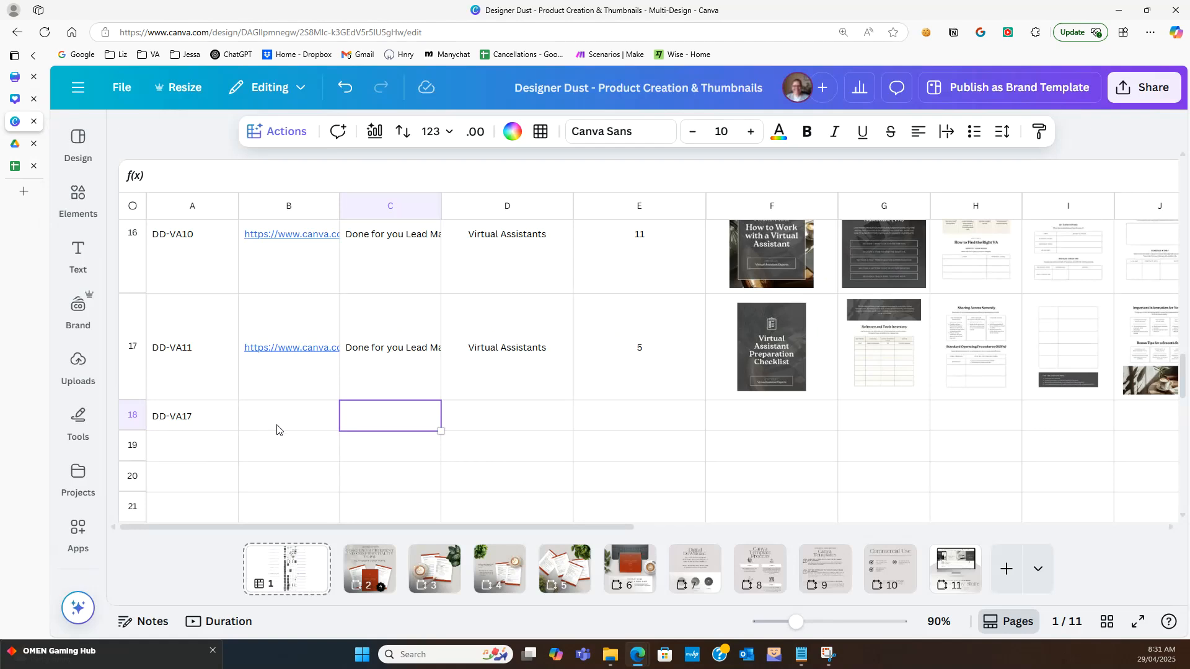
pyautogui.click(518, 374)
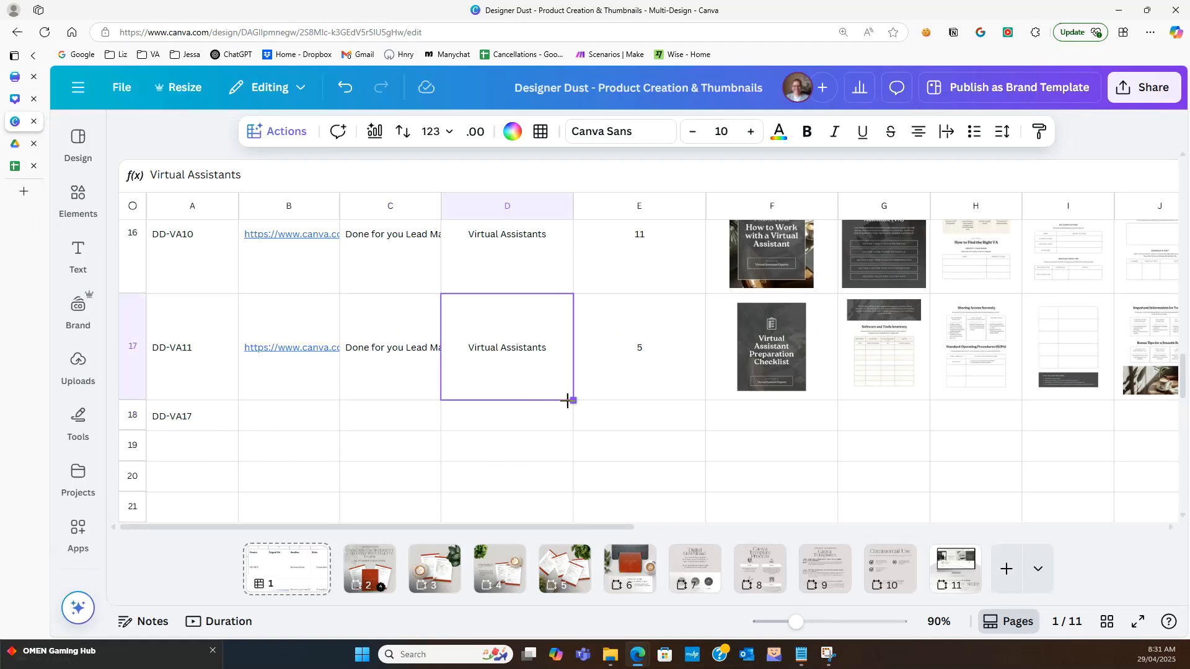
pyautogui.moveTo(571, 400); pyautogui.dragTo(568, 423)
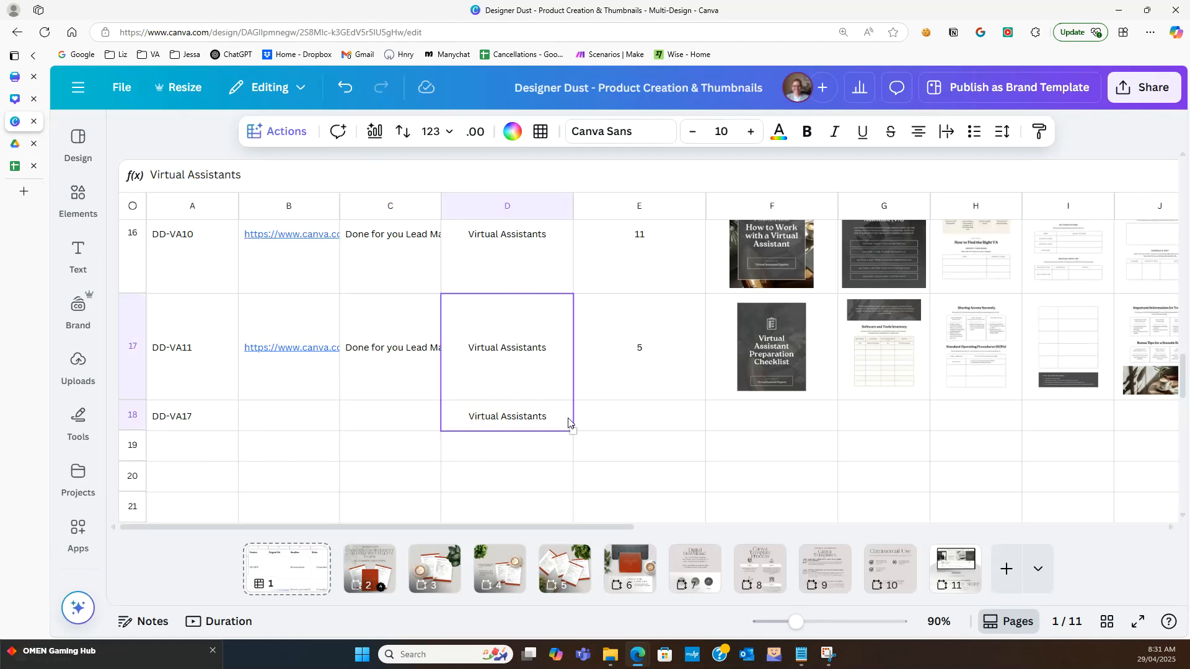
pyautogui.click(406, 408)
pyautogui.write('Business Plan')
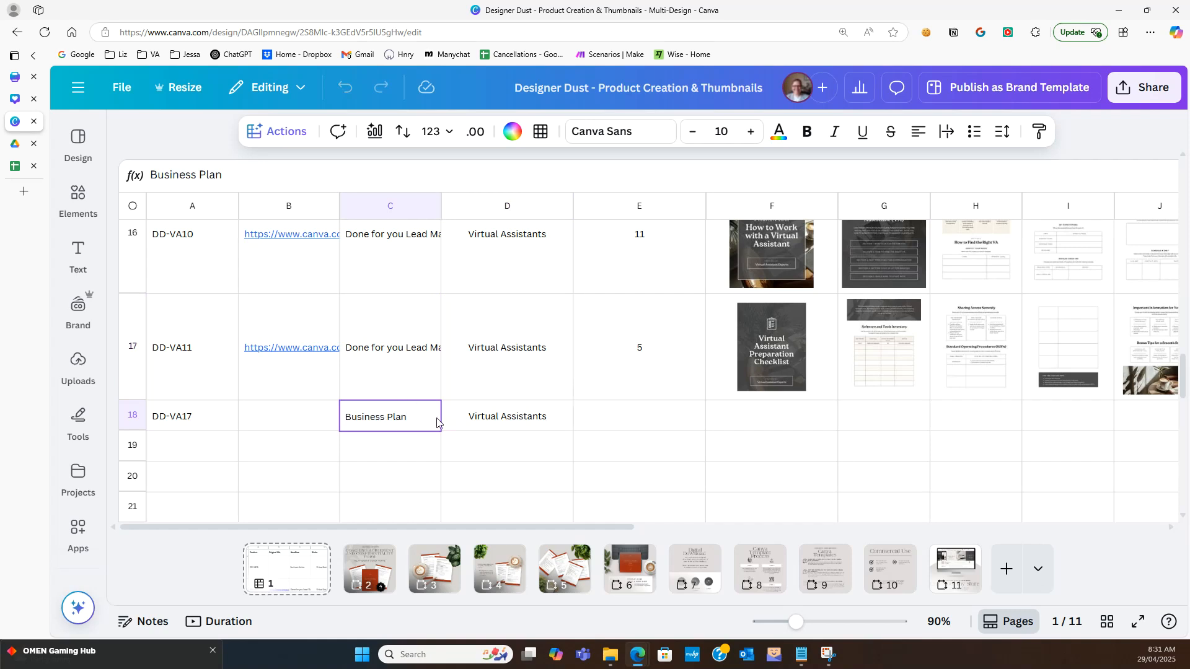
pyautogui.press('Tab')
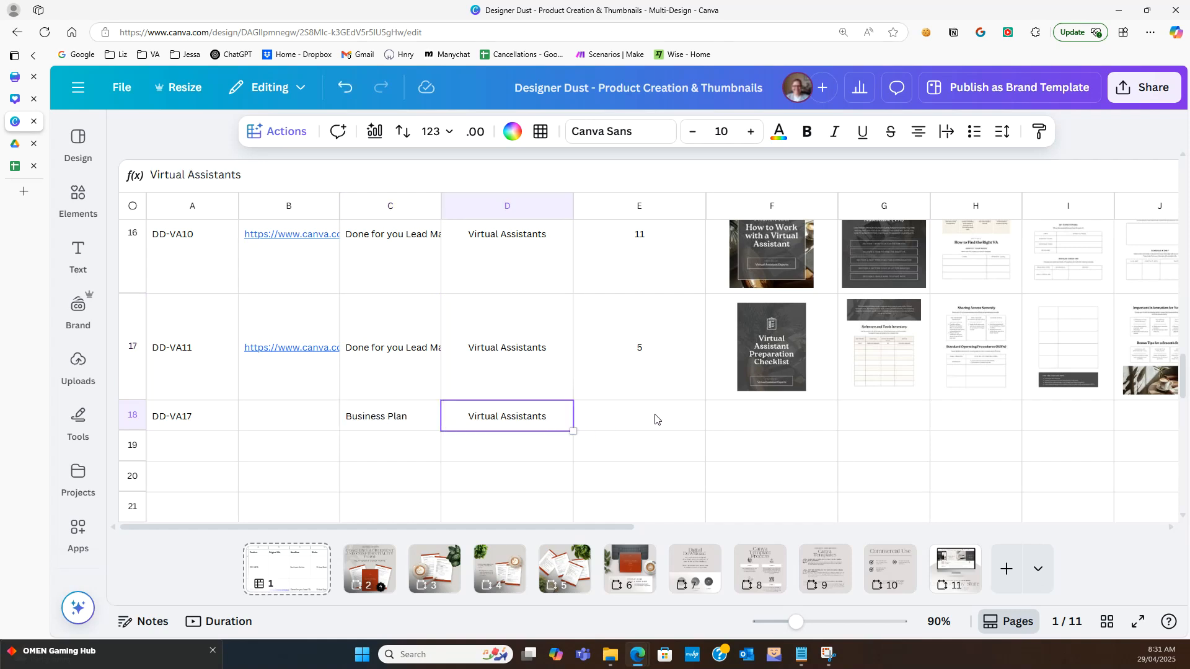
pyautogui.click(655, 420)
pyautogui.write('100')
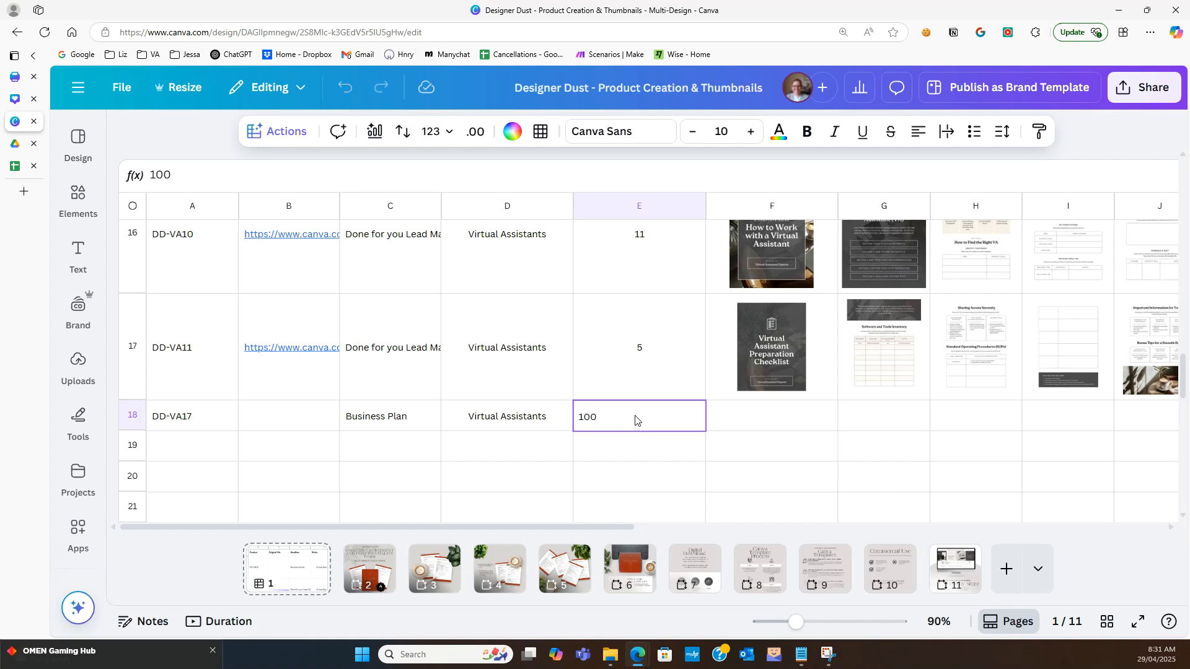
pyautogui.press('Tab')
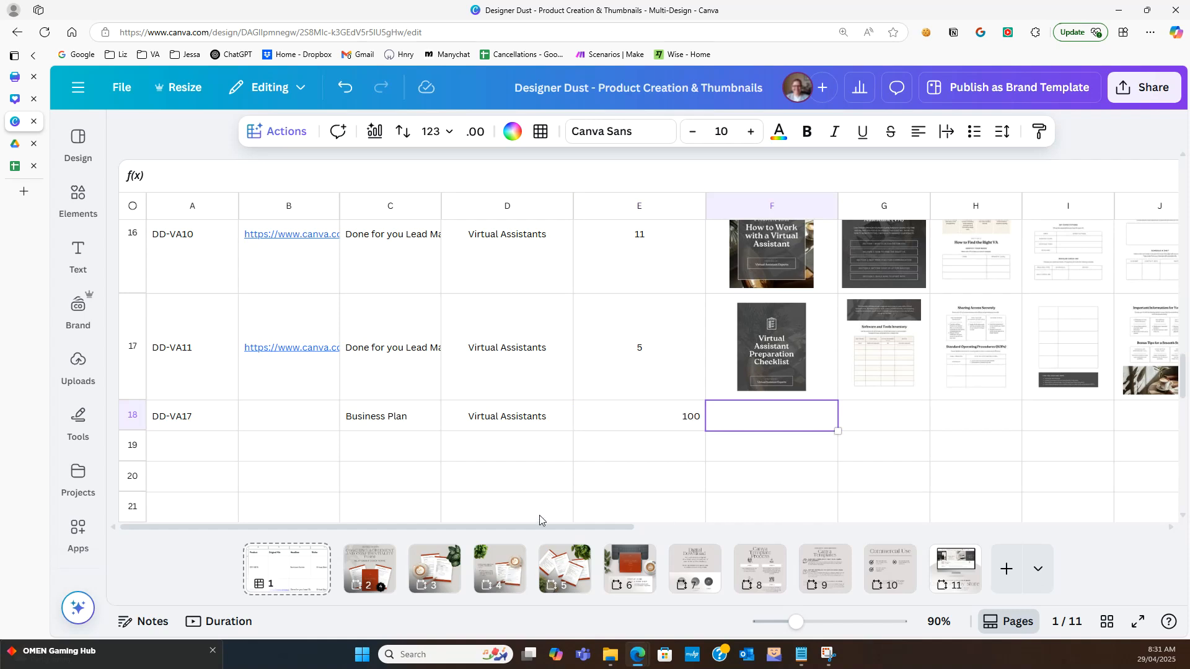
pyautogui.hscroll(3, 539, 519)
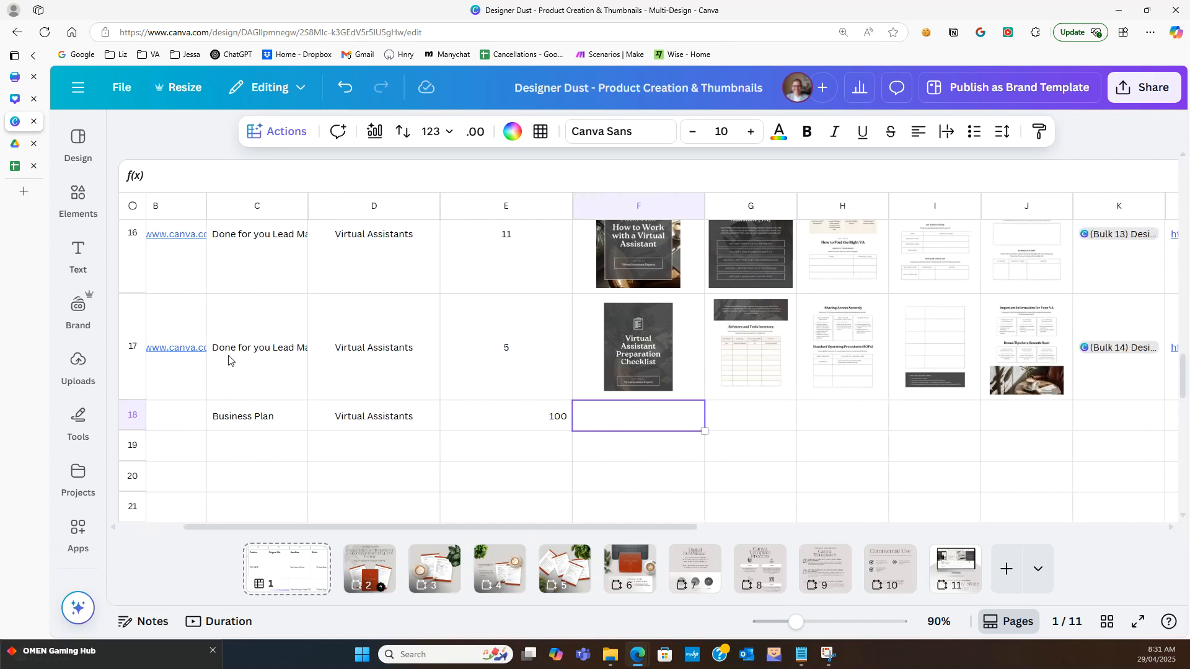
# - Return to the VA Business Plan DD-VA17 design, open its download settings and set the file type to JPG
pyautogui.click(30, 78)
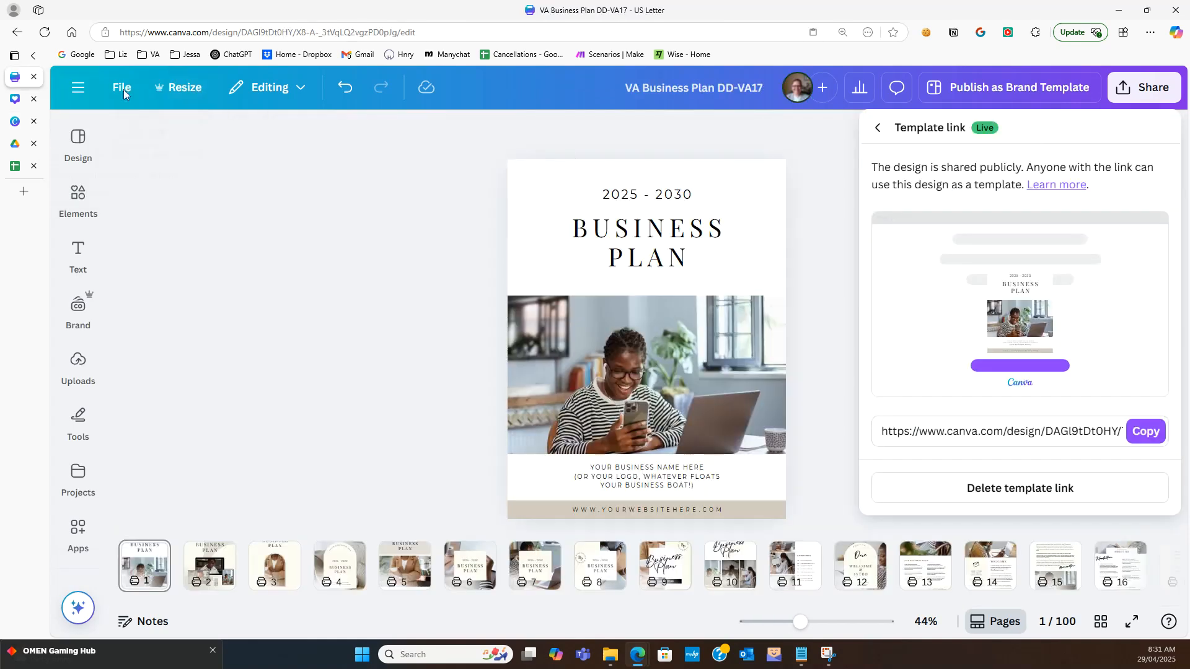
pyautogui.click(1144, 88)
pyautogui.click(1145, 87)
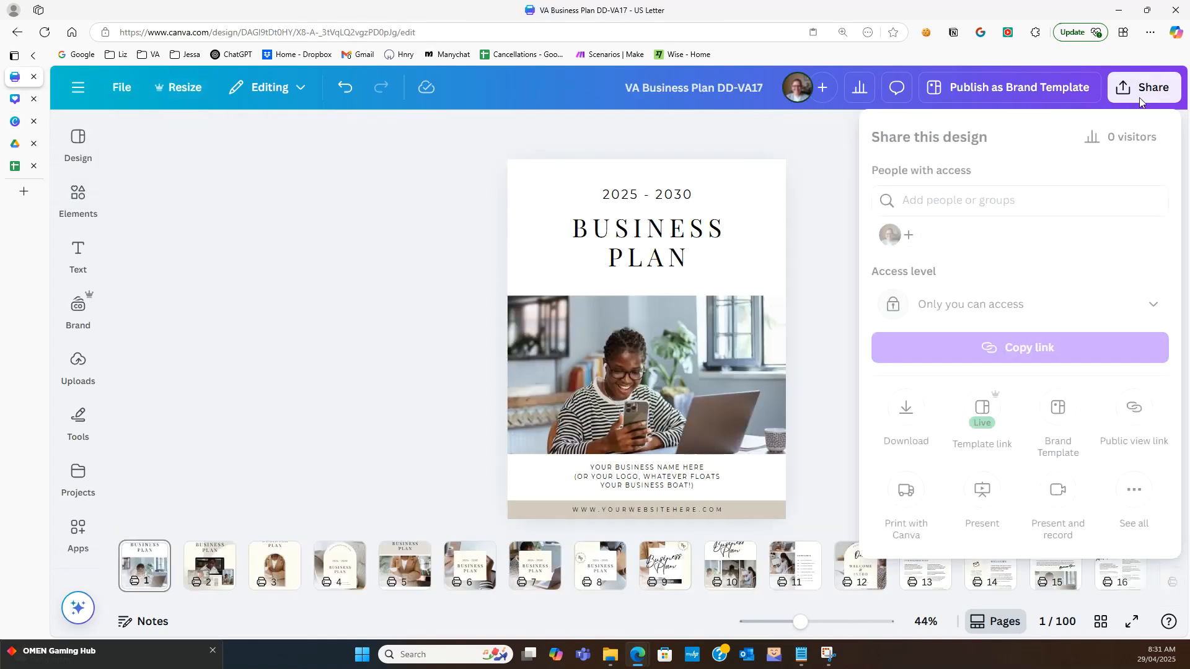
pyautogui.click(909, 409)
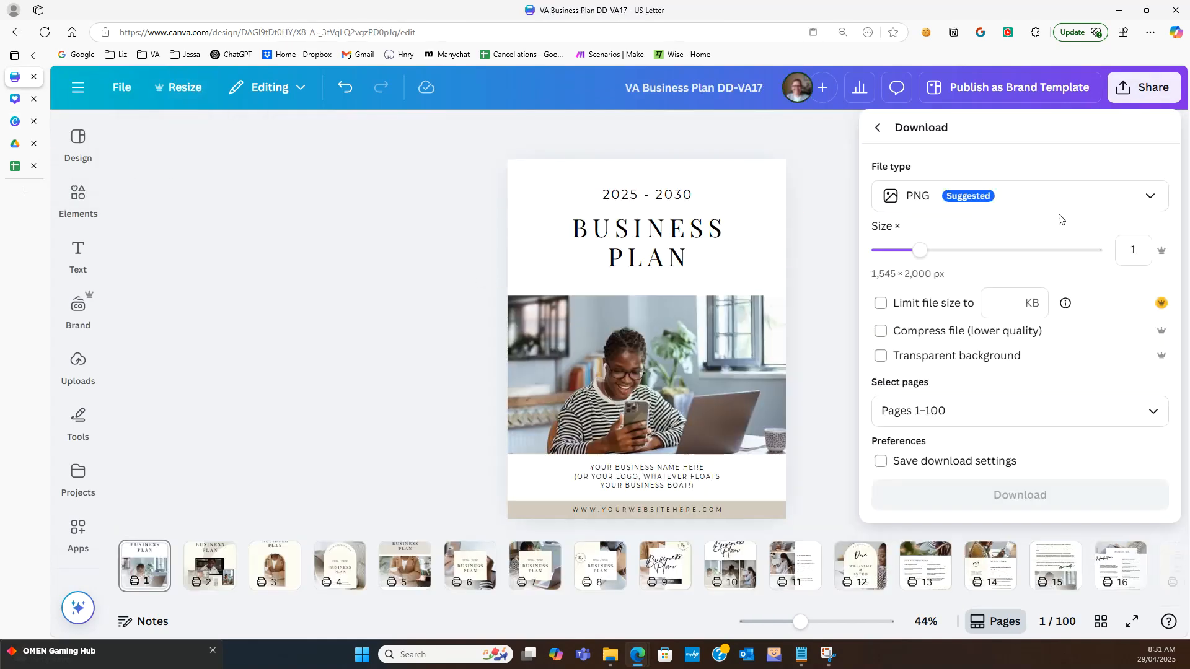
pyautogui.click(1009, 197)
pyautogui.click(937, 249)
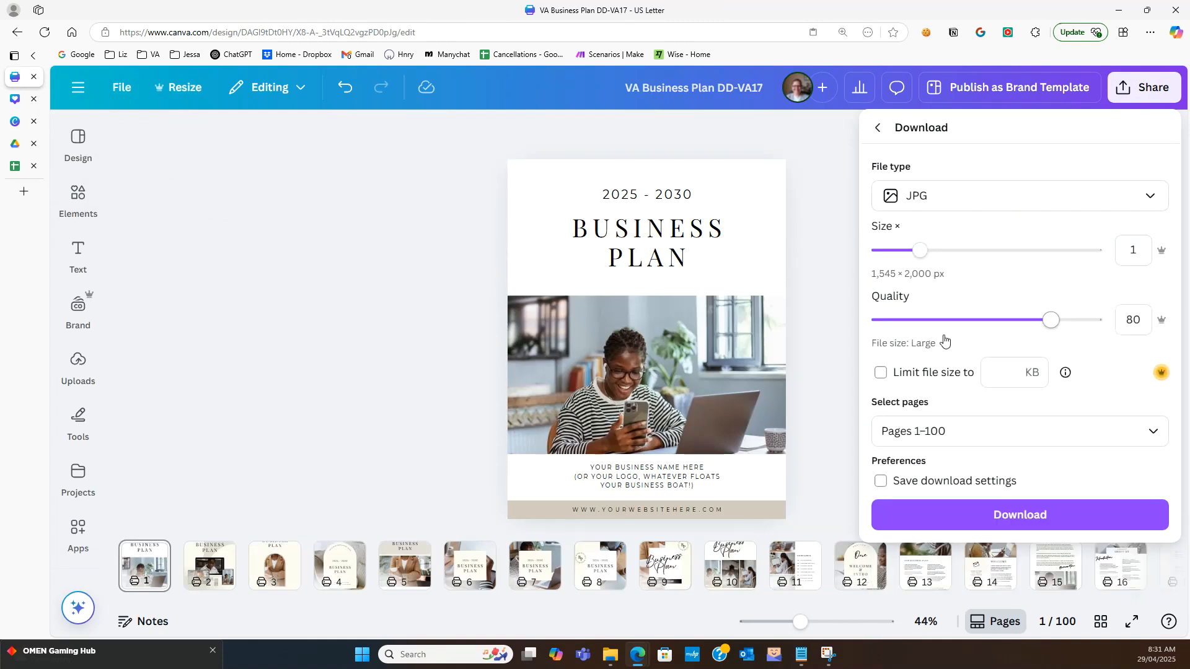
# - Clear the download's page selection and select only page 1, the Business Plan cover
pyautogui.click(931, 430)
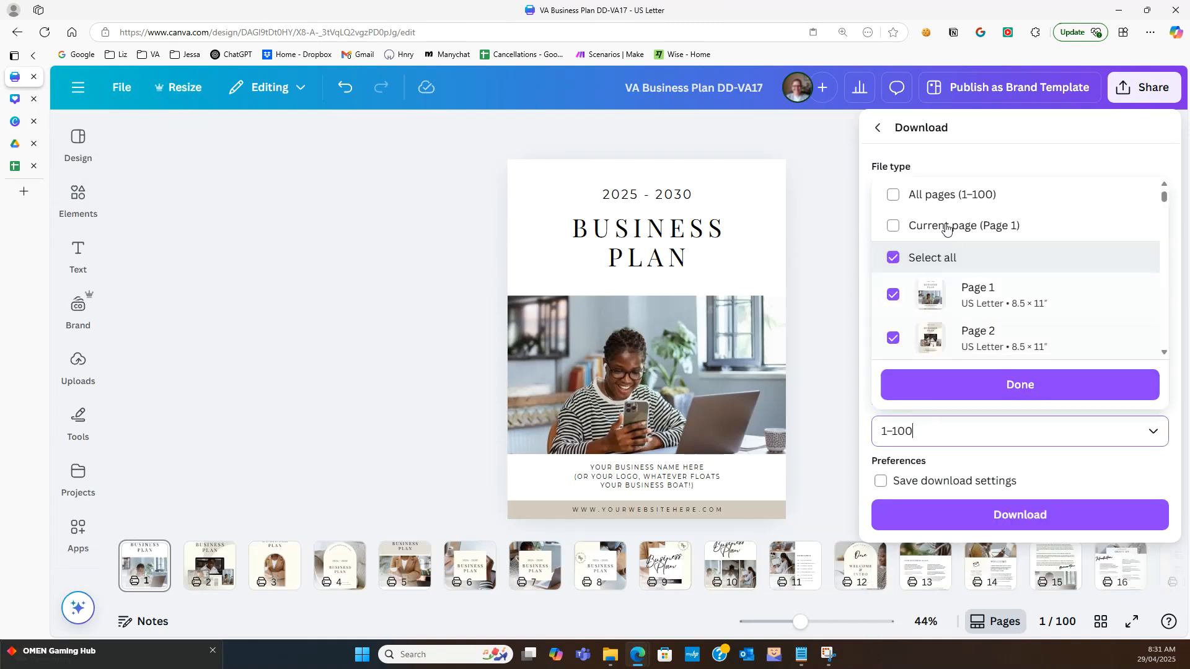
pyautogui.click(893, 257)
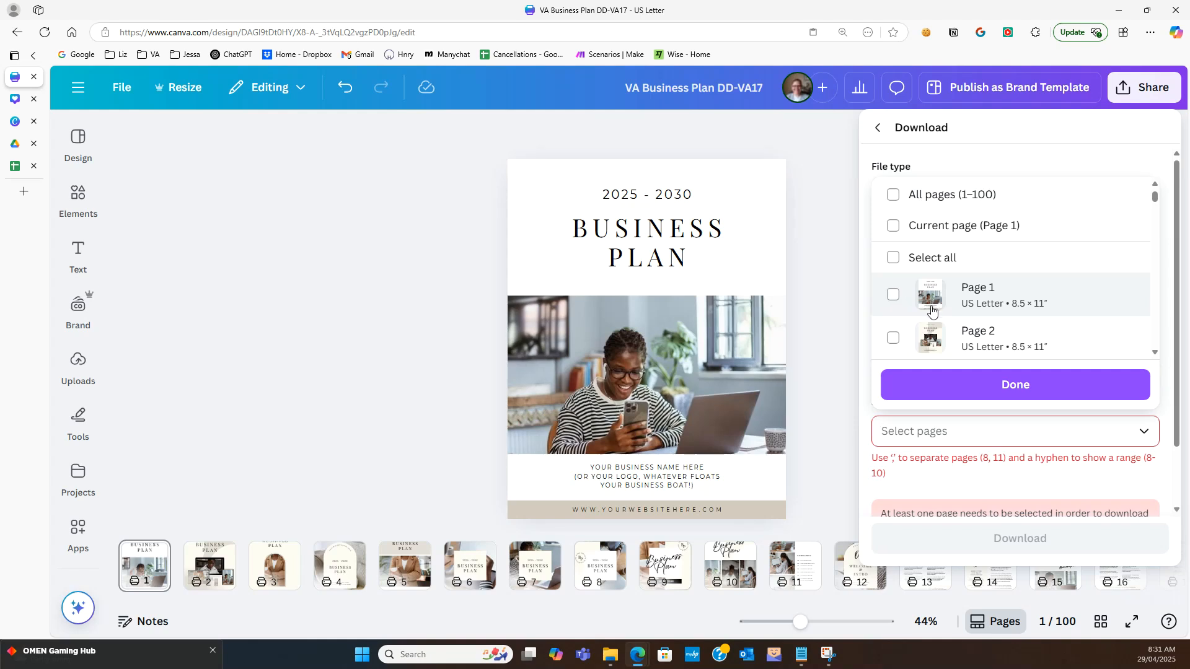
pyautogui.scroll(-2, 924, 305)
pyautogui.scroll(1, 924, 282)
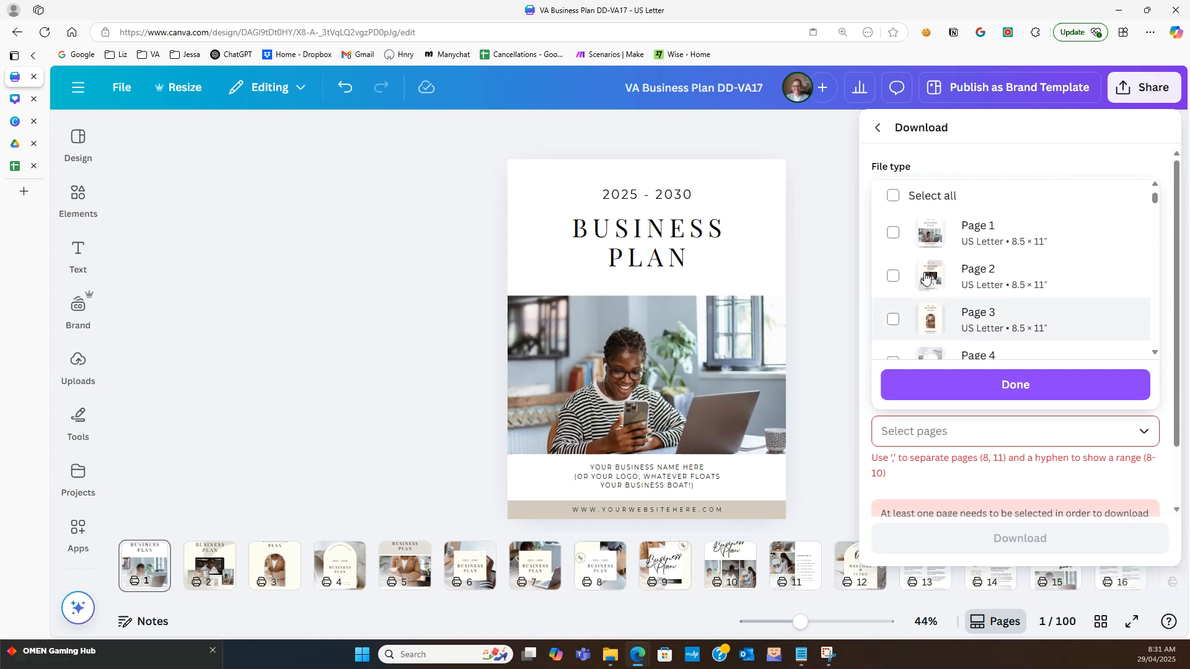
pyautogui.scroll(-1, 925, 285)
pyautogui.scroll(3, 924, 304)
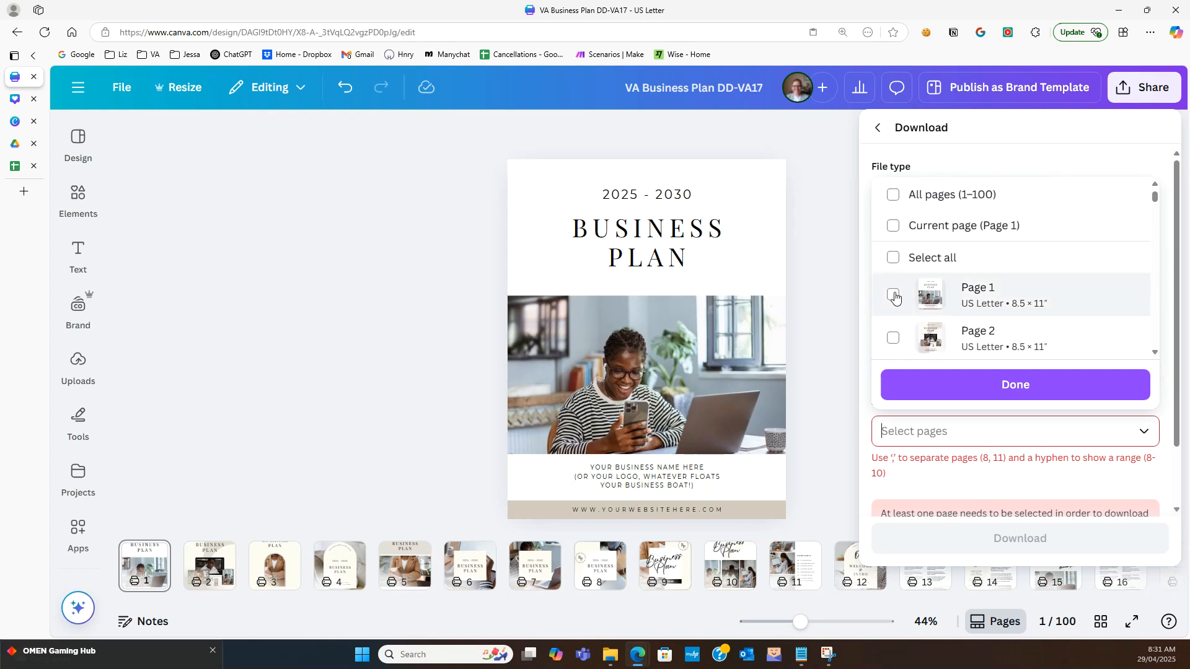
pyautogui.click(924, 304)
# - Add pages 13 and 38 to the pages selected for download
pyautogui.scroll(-4, 930, 326)
pyautogui.scroll(-6, 1007, 318)
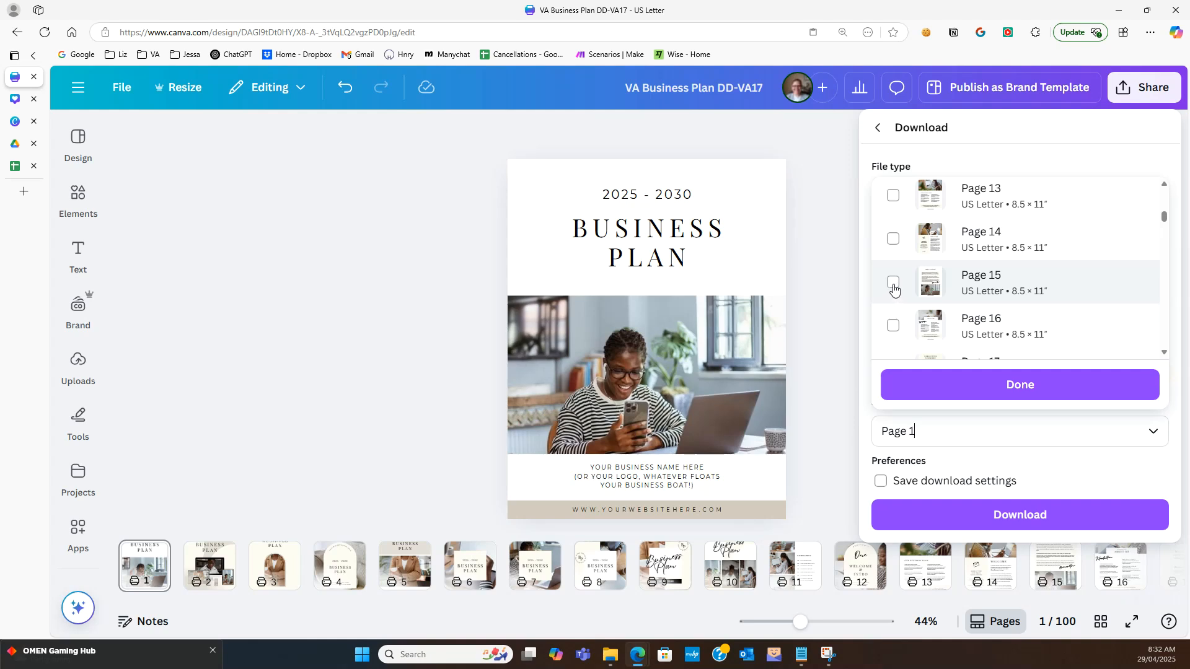
pyautogui.click(893, 197)
pyautogui.scroll(-1, 976, 279)
pyautogui.scroll(-10, 980, 288)
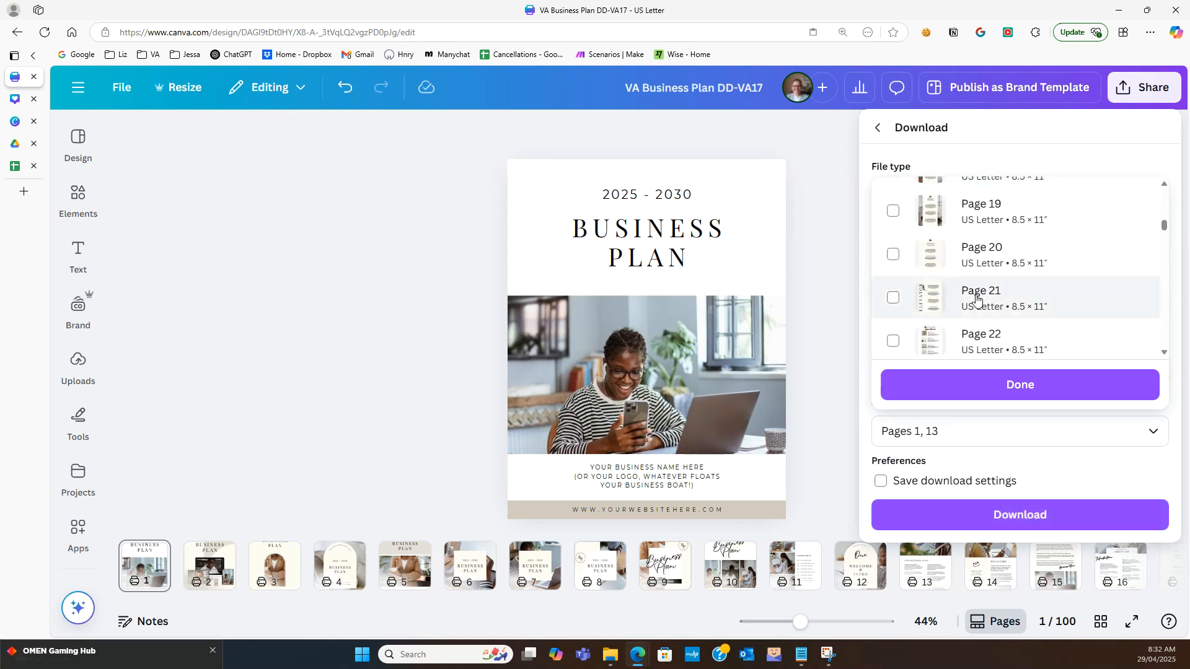
pyautogui.scroll(-4, 977, 298)
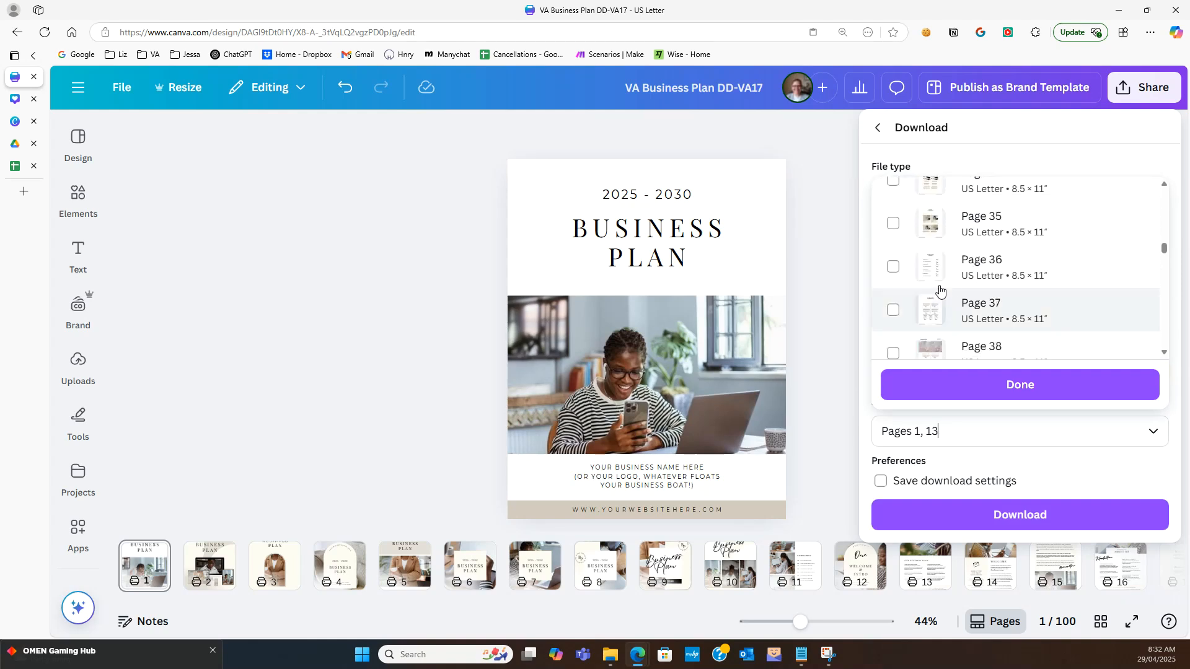
pyautogui.scroll(-1, 892, 253)
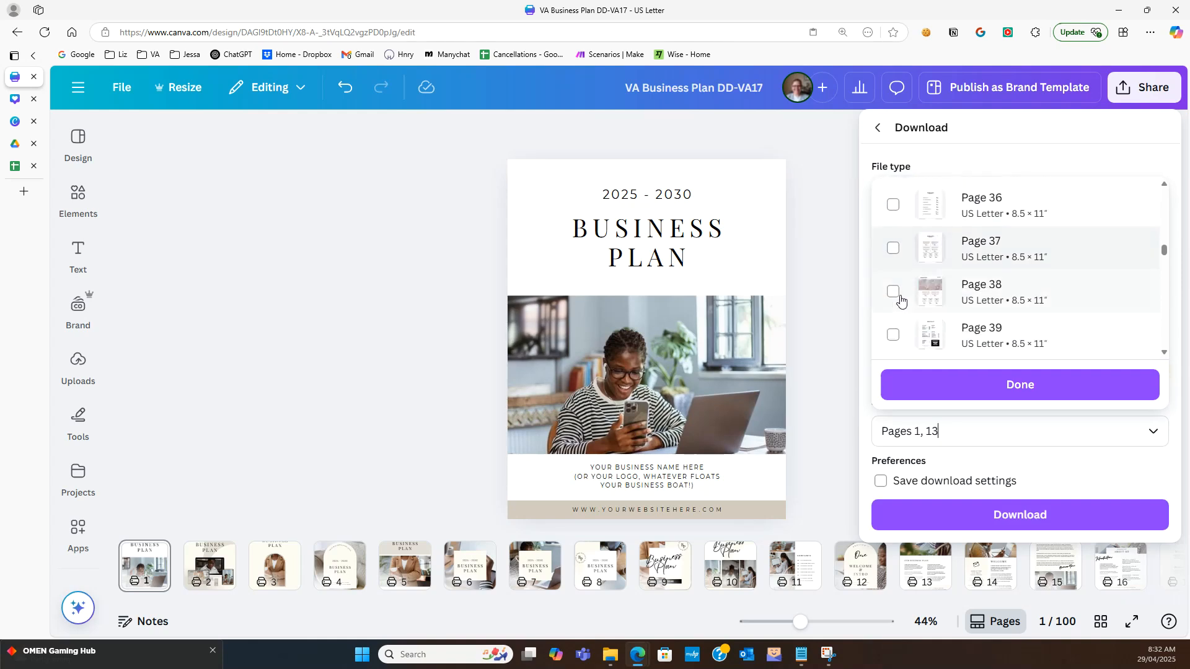
pyautogui.click(893, 293)
# - Extend the download's page selection with pages 60 and 76
pyautogui.scroll(-4, 930, 328)
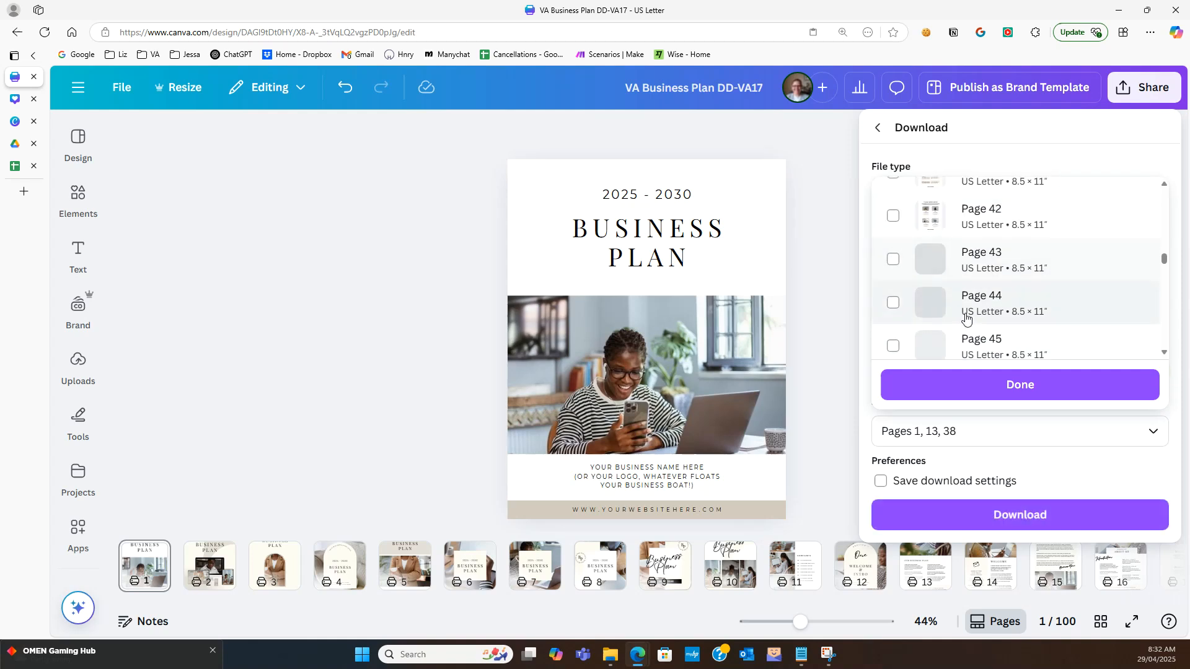
pyautogui.scroll(-2, 1020, 267)
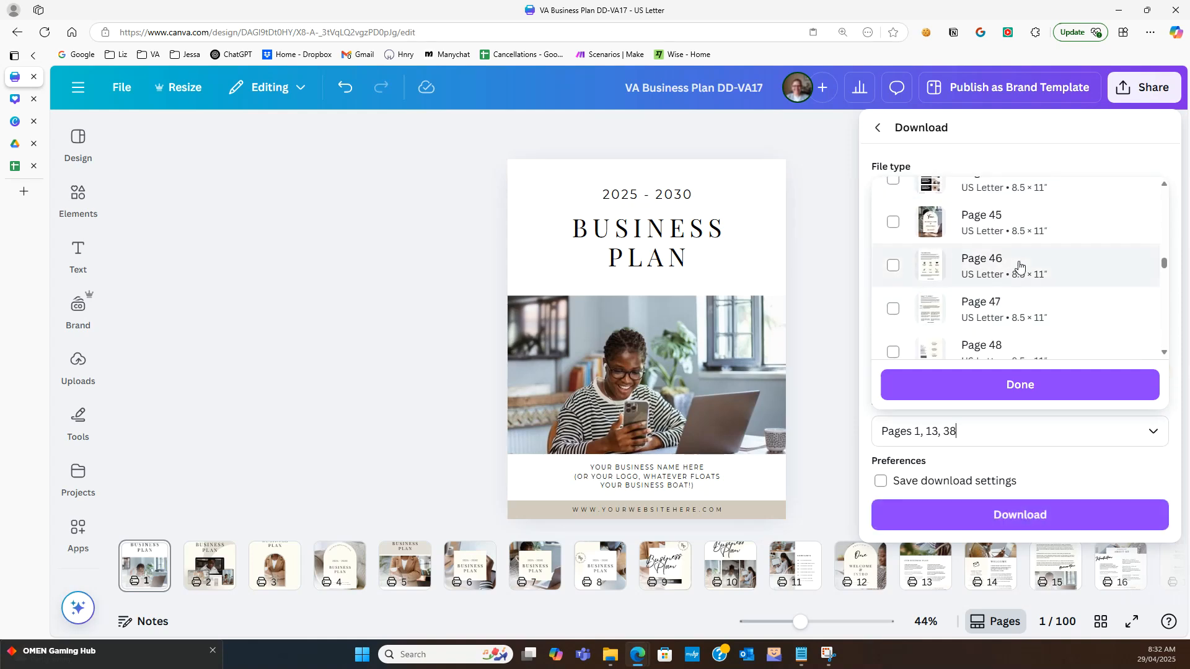
pyautogui.scroll(-1, 911, 273)
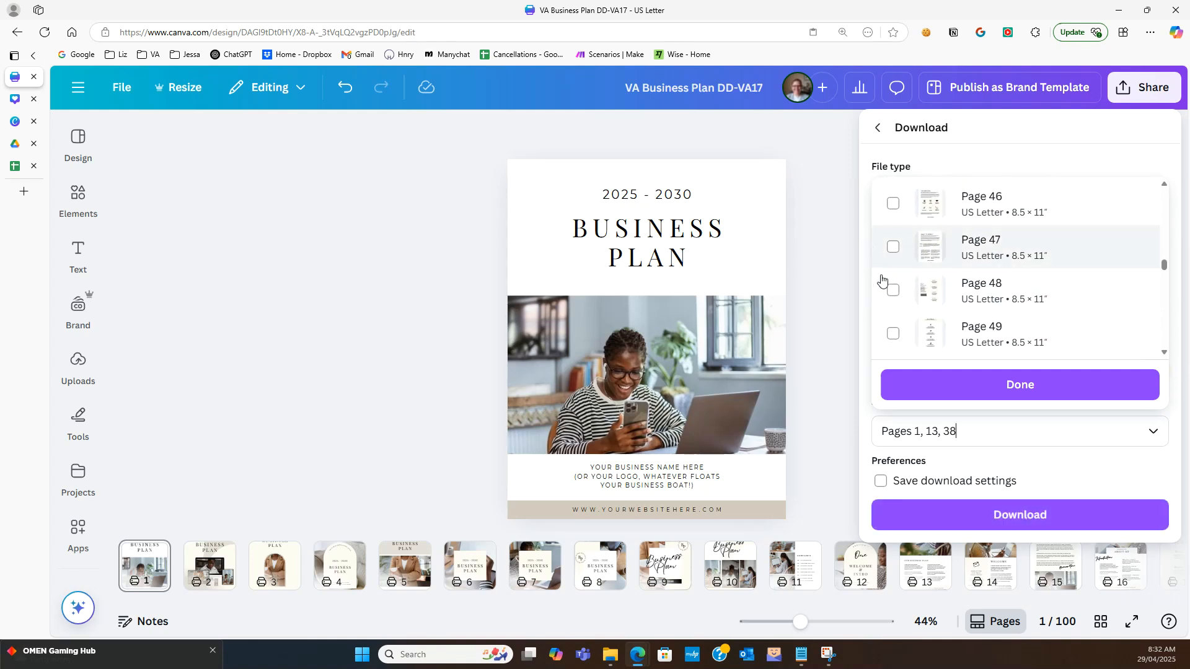
pyautogui.scroll(-3, 900, 315)
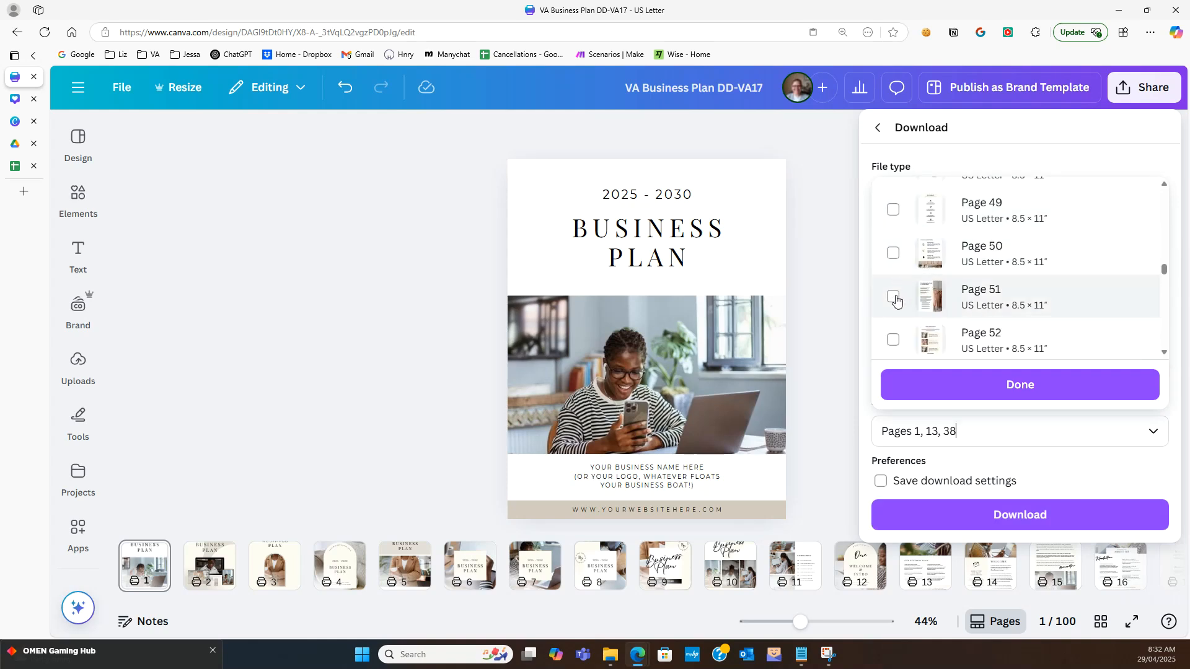
pyautogui.scroll(-8, 896, 298)
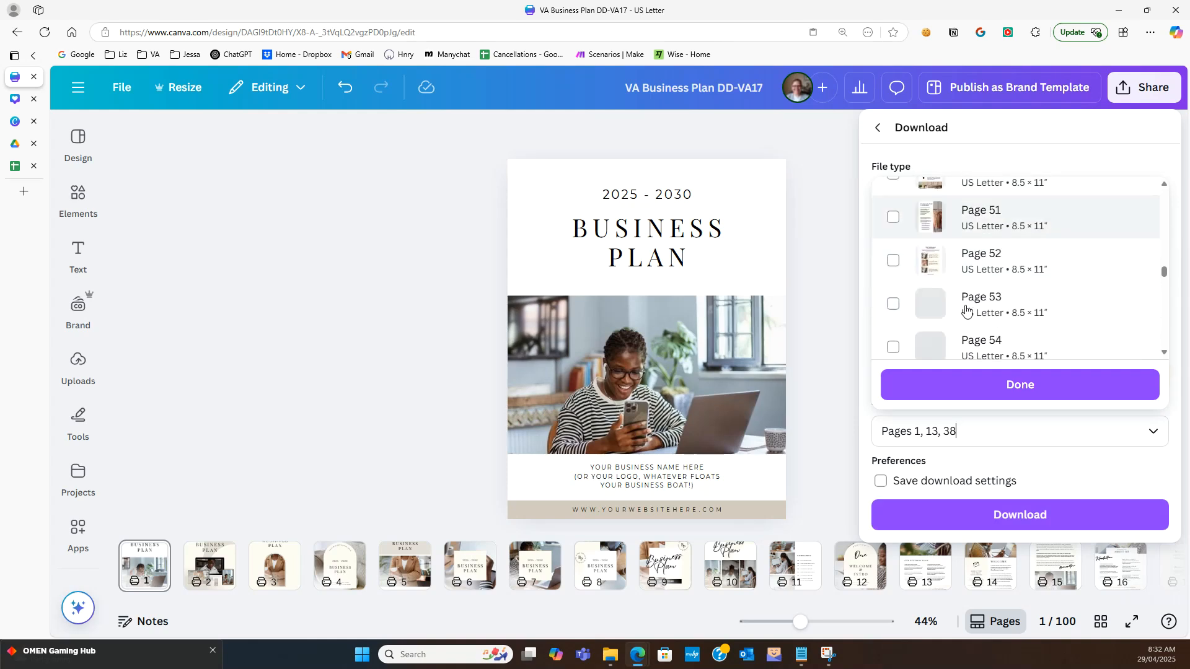
pyautogui.scroll(-2, 1003, 308)
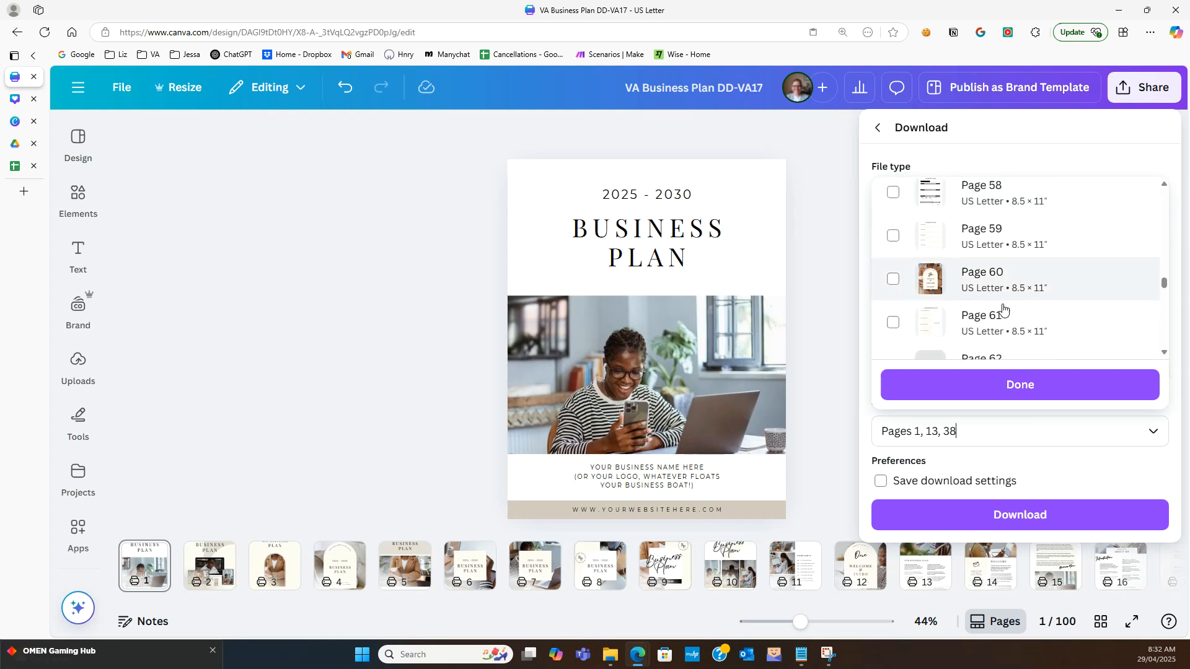
pyautogui.click(896, 256)
pyautogui.scroll(-3, 955, 313)
pyautogui.scroll(-2, 955, 298)
pyautogui.scroll(-8, 953, 294)
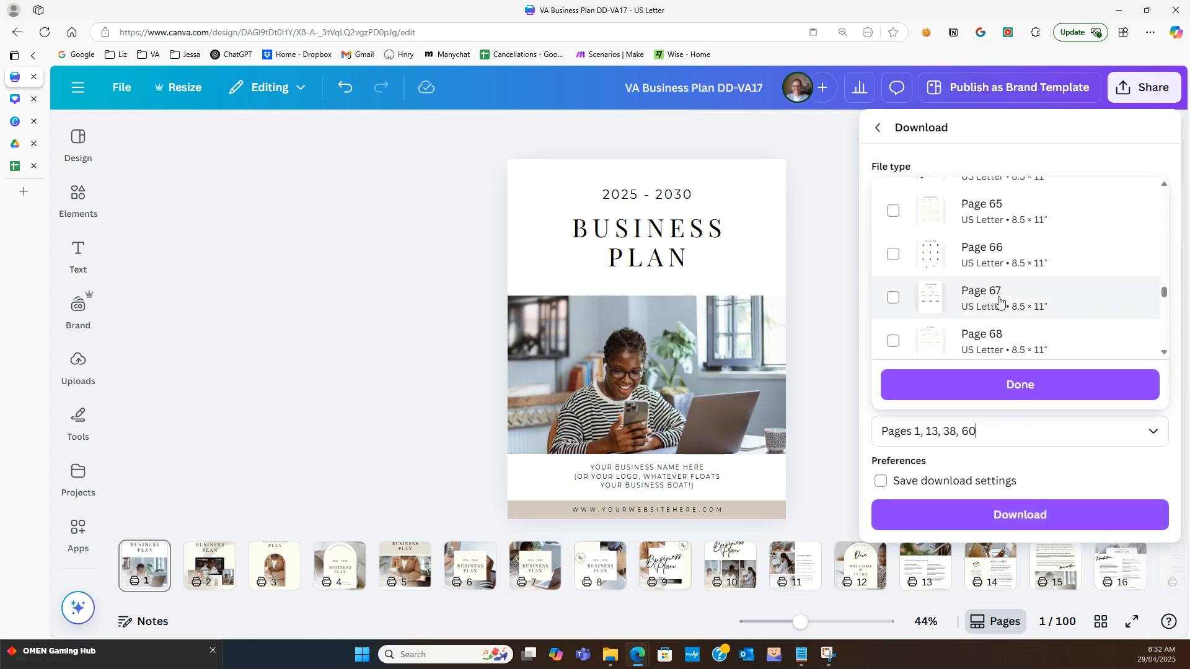
pyautogui.scroll(-2, 1004, 304)
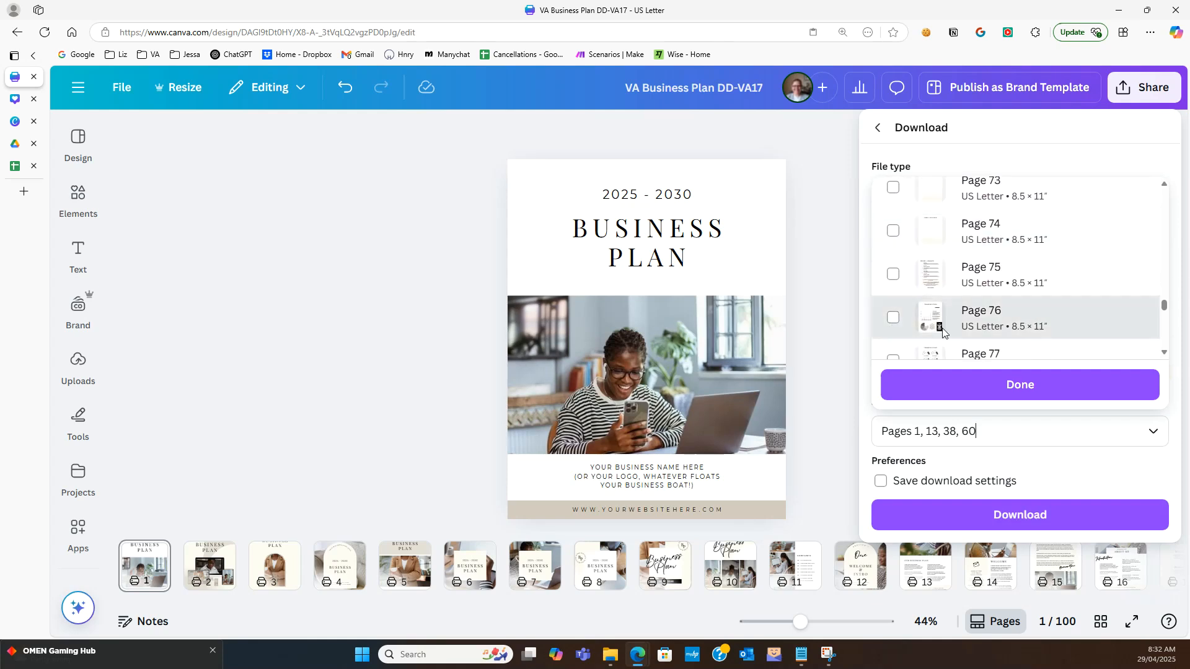
pyautogui.click(894, 318)
# - Add page 97 to the download's page selection and download the selected pages as JPG
pyautogui.scroll(-7, 1047, 335)
pyautogui.scroll(-5, 1030, 325)
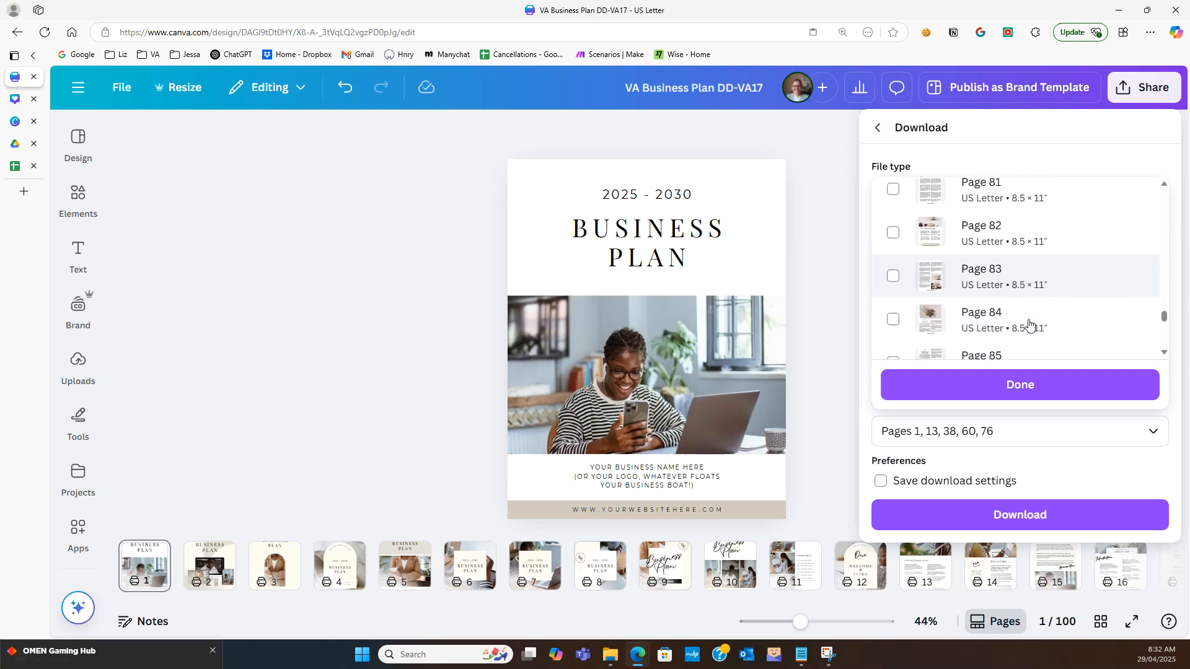
pyautogui.scroll(-5, 1004, 320)
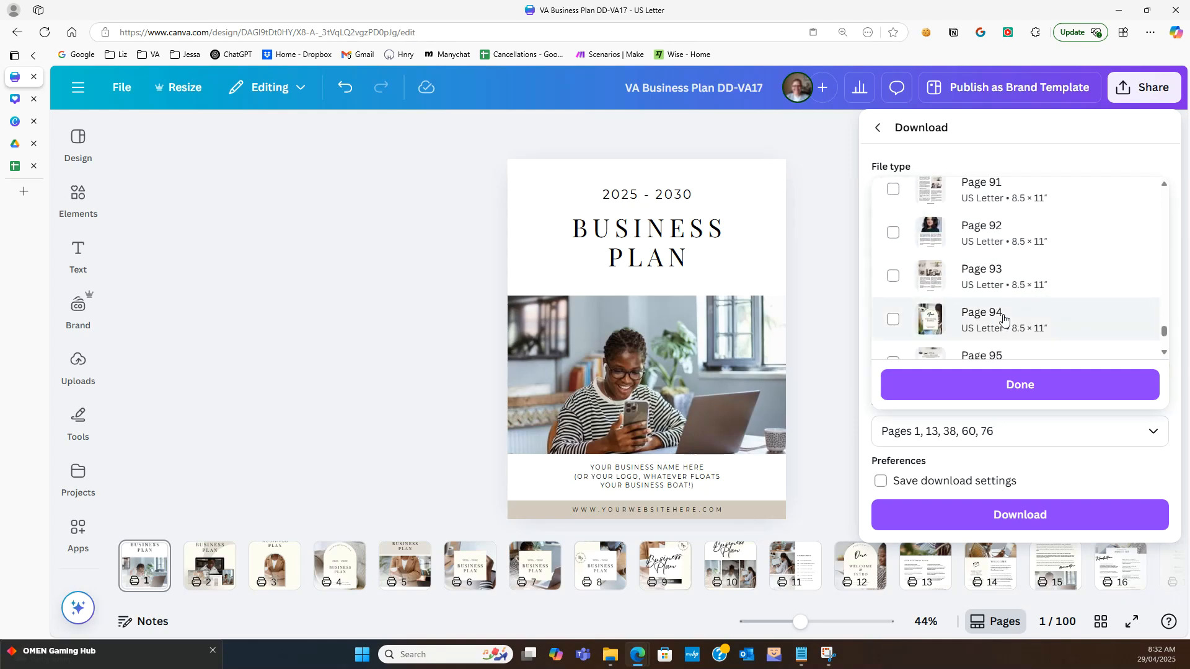
pyautogui.scroll(-3, 1005, 320)
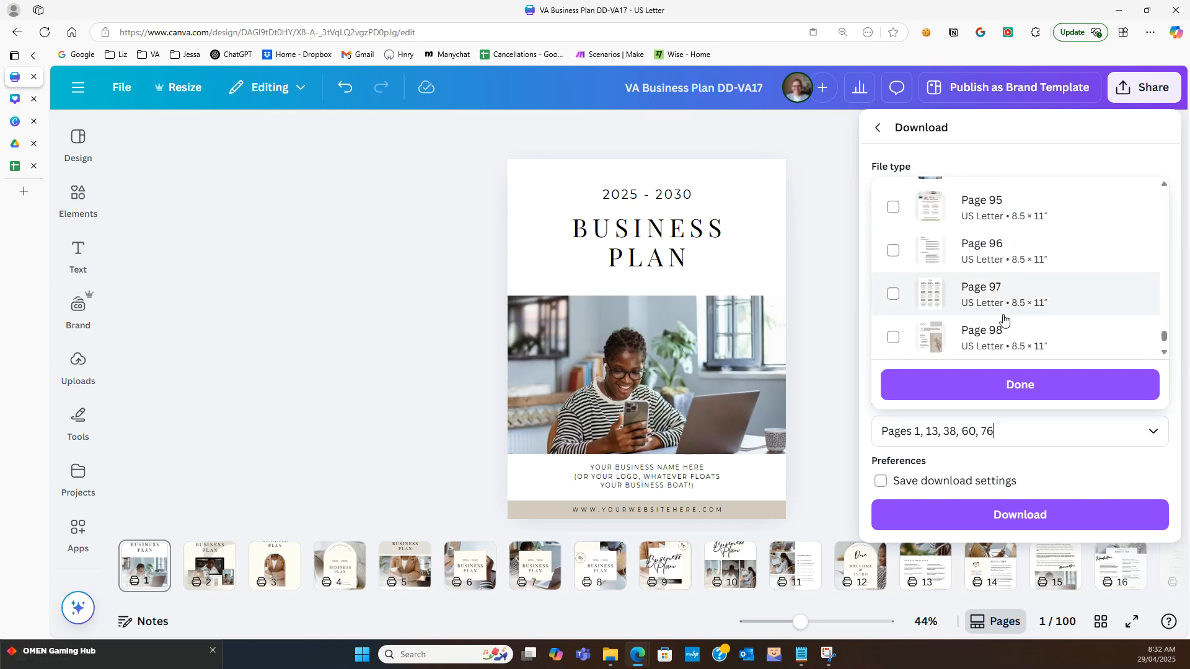
pyautogui.scroll(-2, 1004, 320)
pyautogui.click(893, 202)
pyautogui.click(1003, 393)
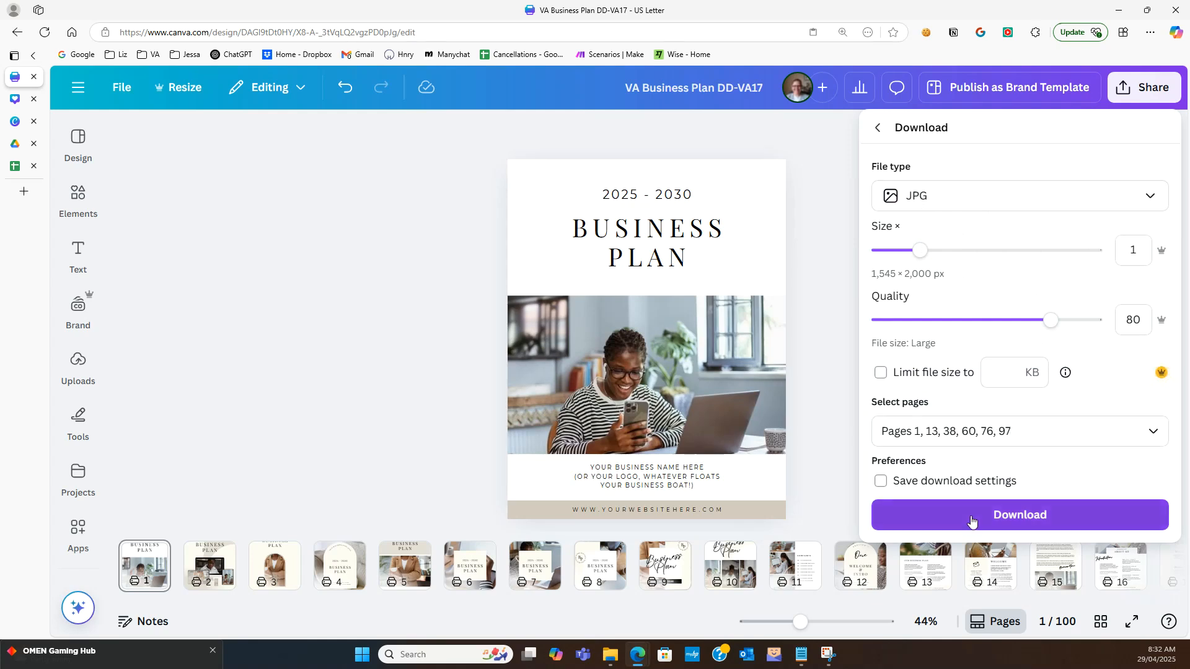
pyautogui.click(1006, 522)
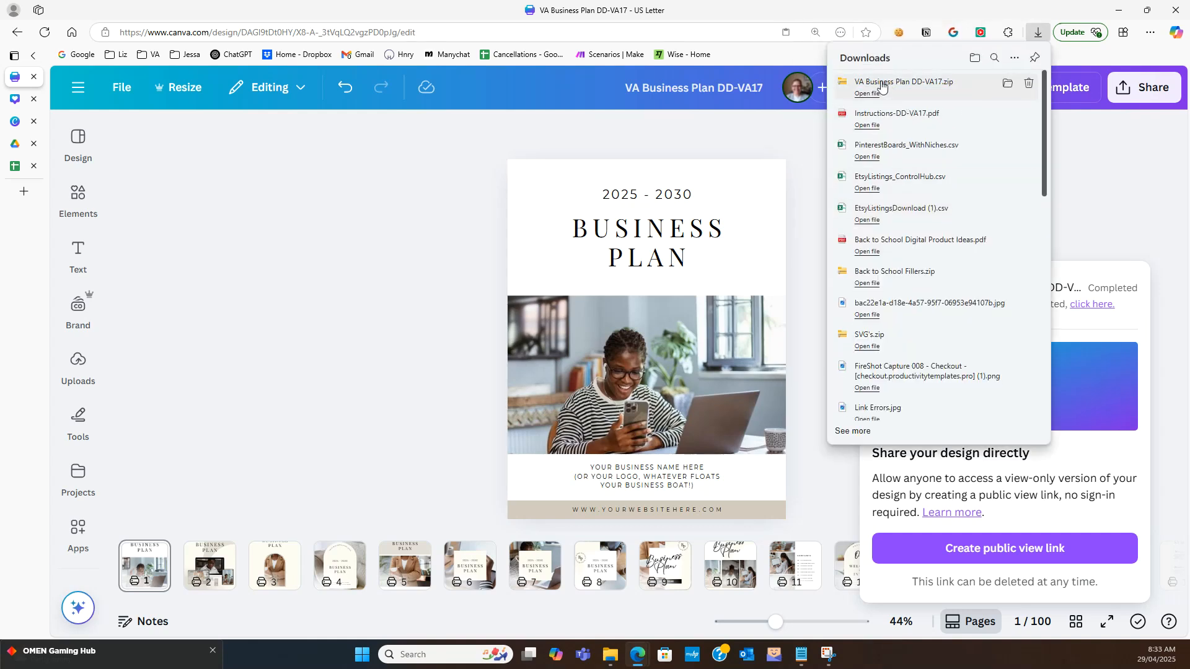
# - Open the downloaded VA Business Plan DD-VA17.zip, extract all its files and close the folder windows
pyautogui.click(875, 94)
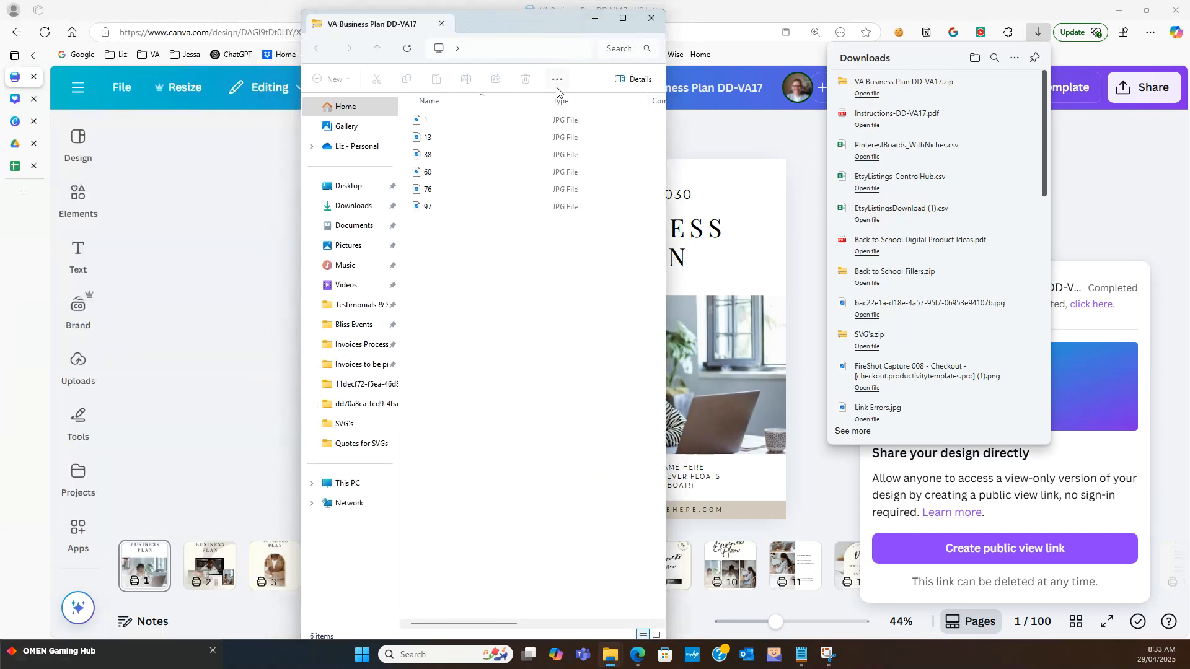
pyautogui.click(557, 80)
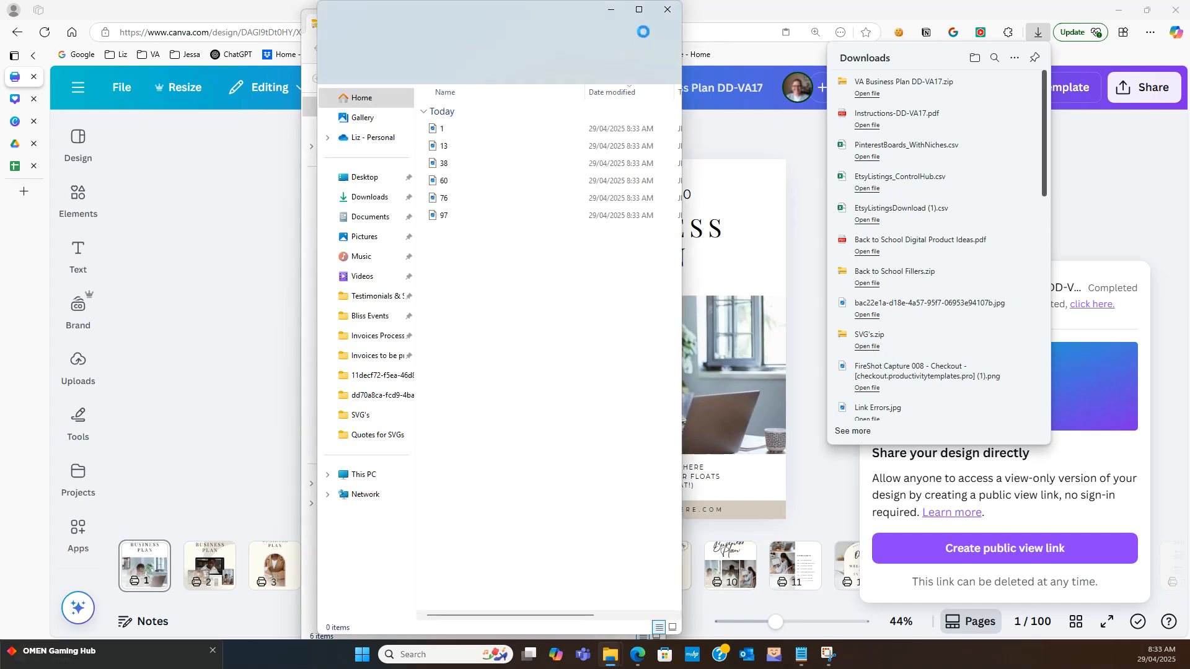
pyautogui.click(667, 9)
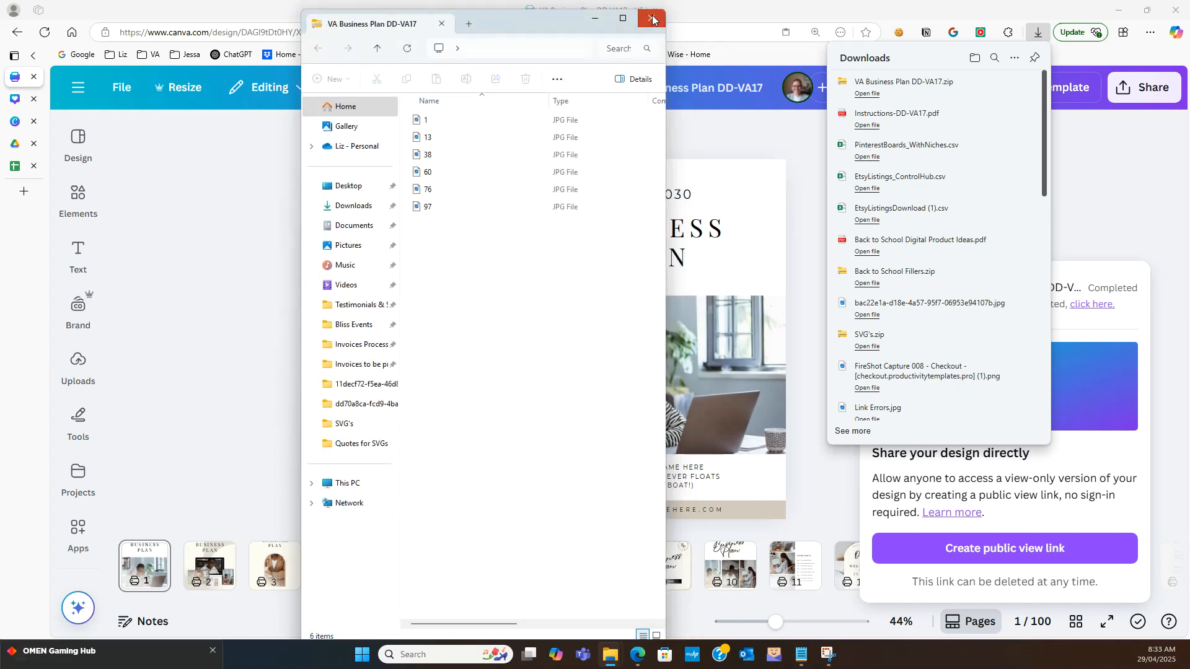
pyautogui.click(656, 14)
# - In the Product Creation & Thumbnails design, upload images 1, 13, 38, 60, 76 and 97 from the VA Business Plan DD-VA17 folder
pyautogui.click(6, 101)
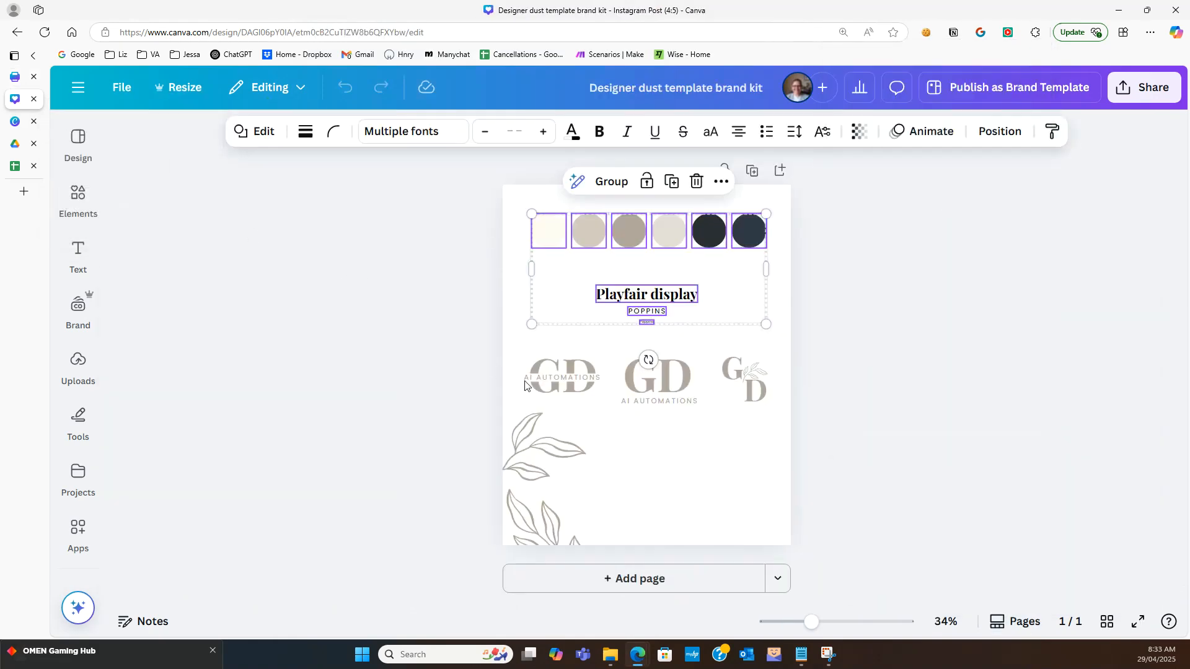
pyautogui.click(15, 122)
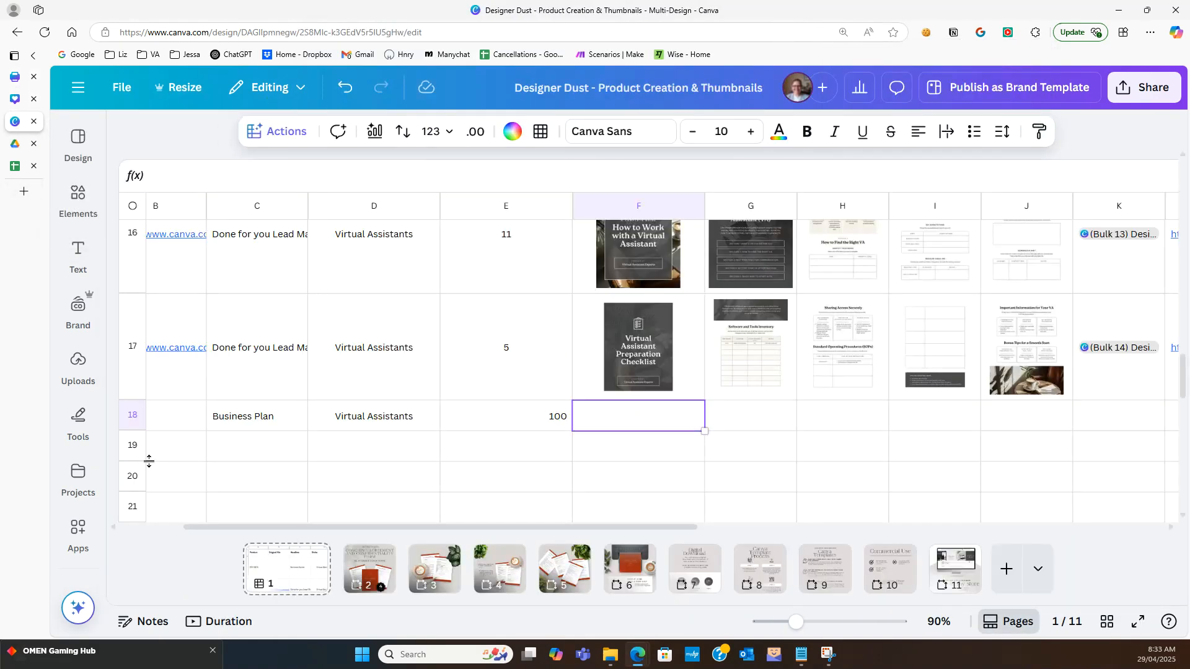
pyautogui.click(78, 370)
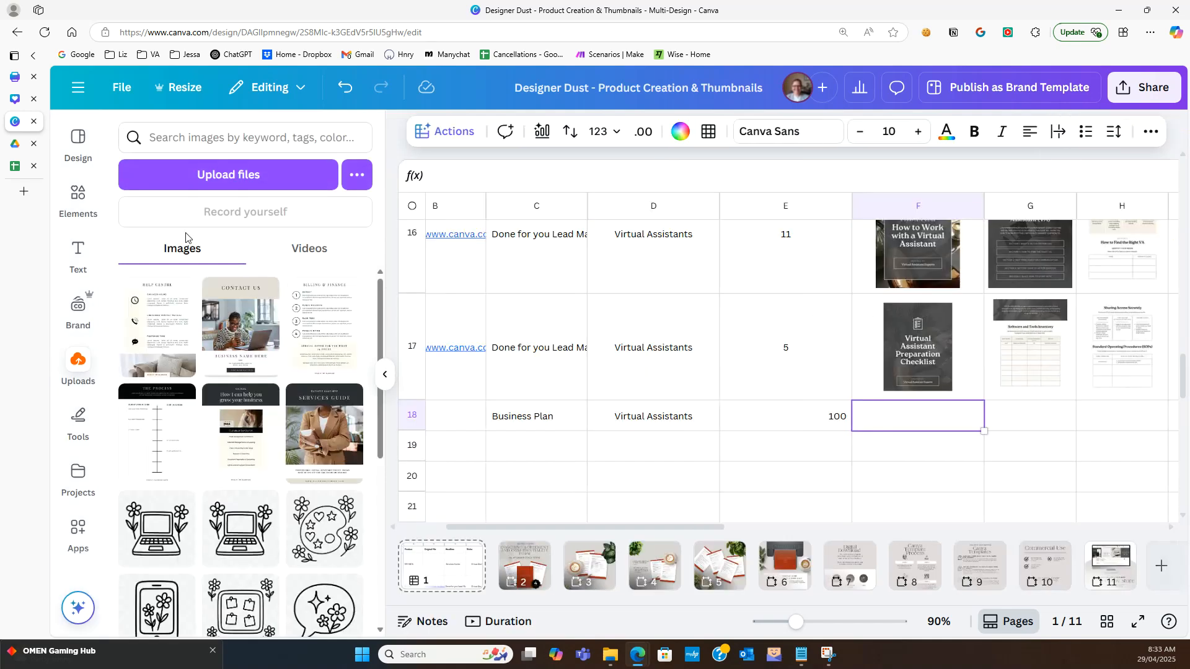
pyautogui.click(214, 186)
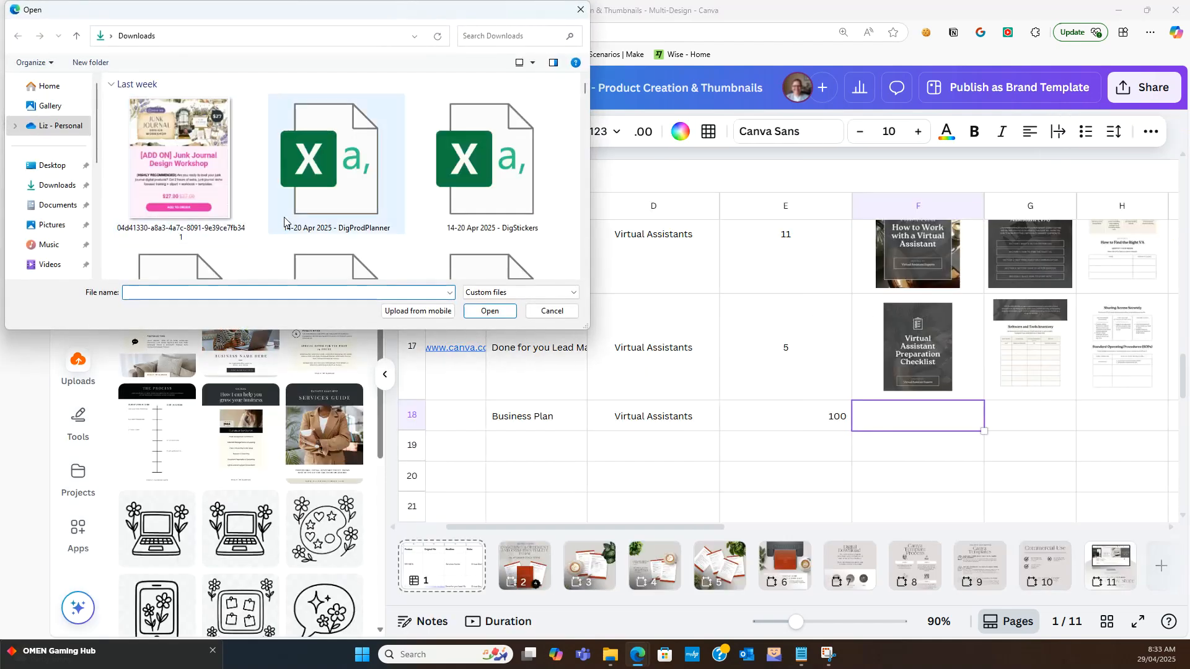
pyautogui.doubleClick(328, 188)
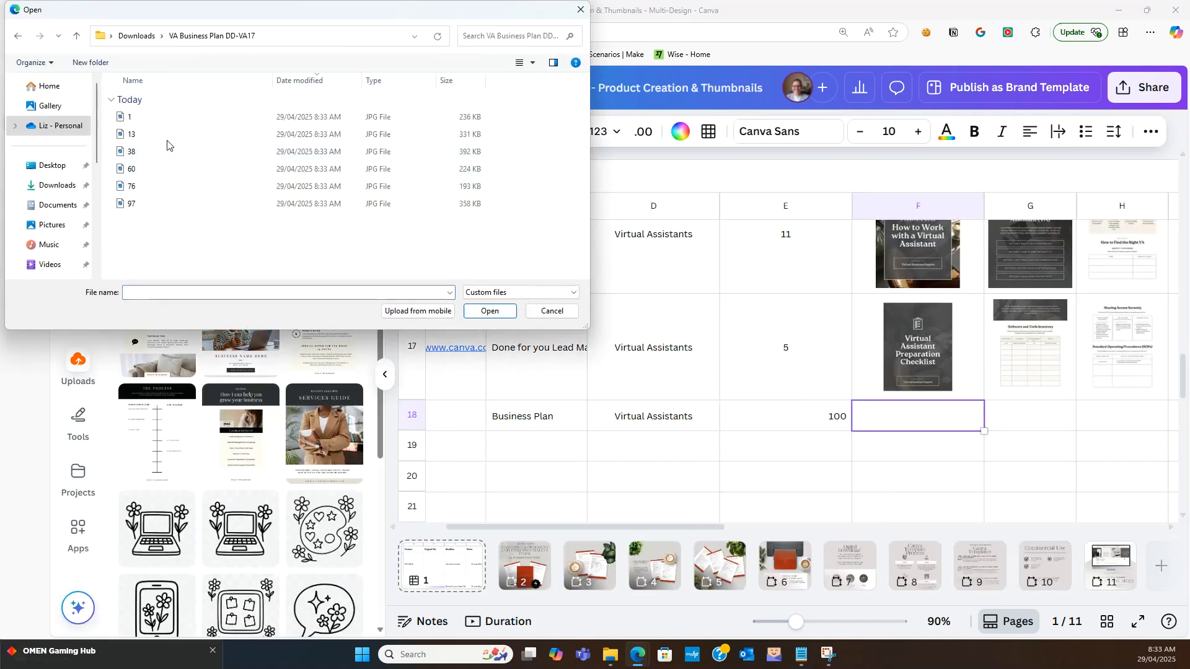
pyautogui.click(144, 117)
pyautogui.keyDown('shift'); pyautogui.click(144, 205); pyautogui.keyUp('shift')
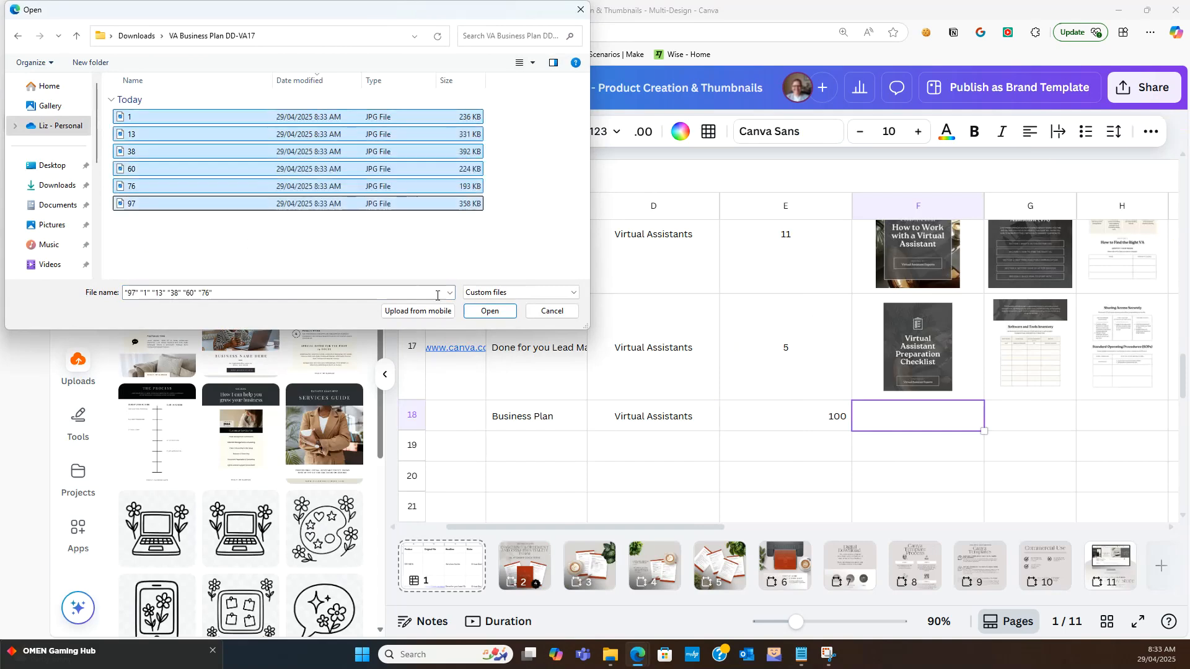
pyautogui.press('Return')
# - Place the Business Plan cover image in cell F18 and increase row 18's height to about match the row above
pyautogui.moveTo(642, 527); pyautogui.dragTo(767, 537)
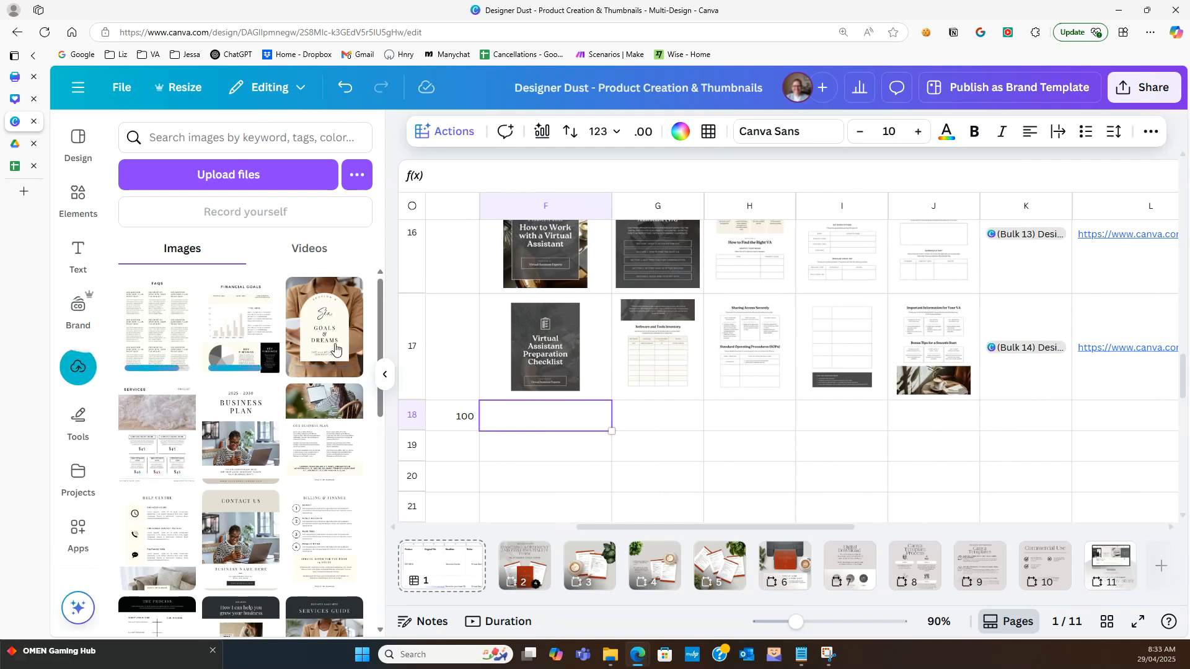
pyautogui.moveTo(242, 440); pyautogui.dragTo(528, 423)
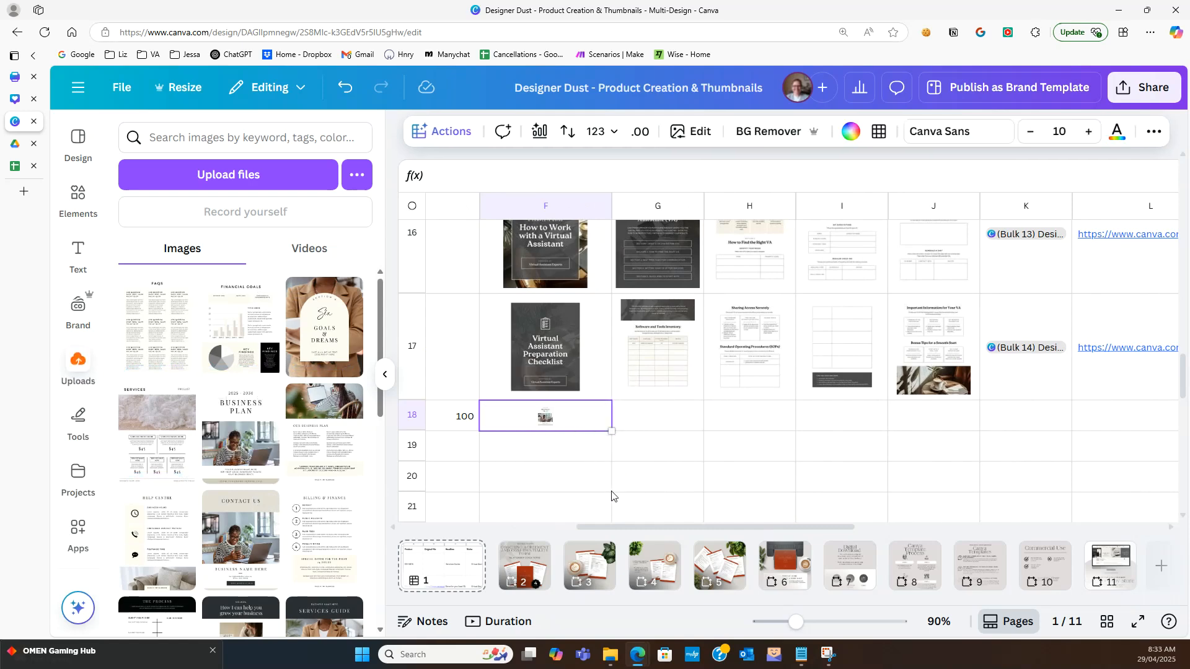
pyautogui.moveTo(411, 431); pyautogui.dragTo(414, 507)
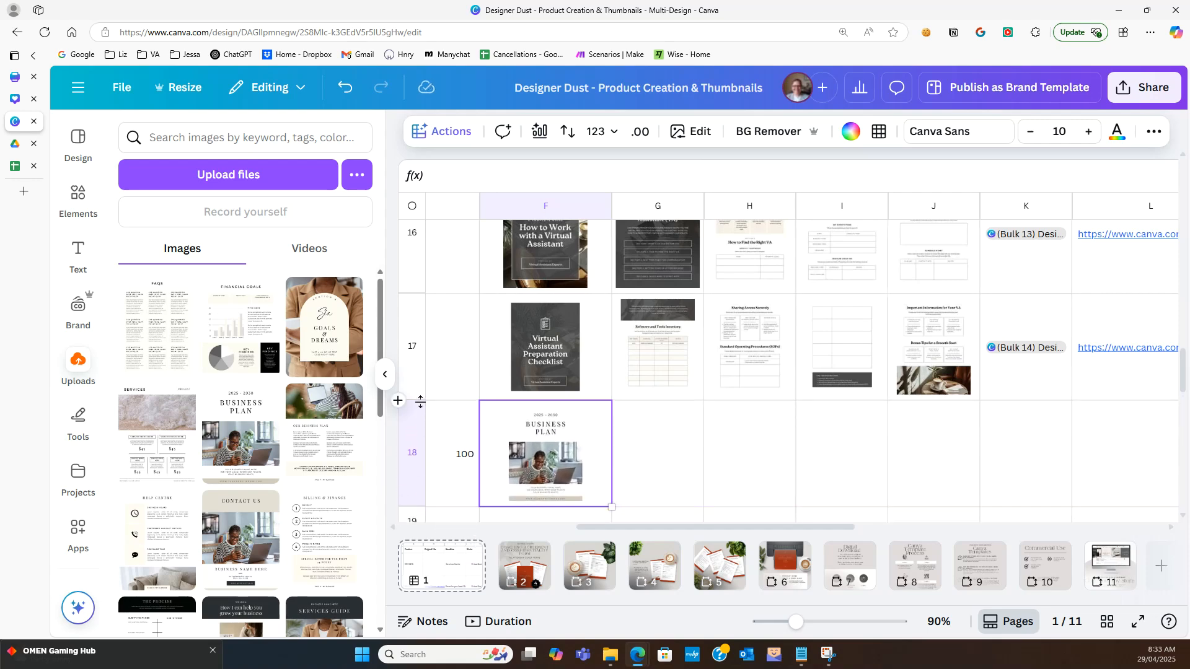
# - Fill cells G18 to J18 with the Services, Goals & Dreams, Financial Goals and FAQs page images, in that order
pyautogui.moveTo(160, 462); pyautogui.dragTo(656, 448)
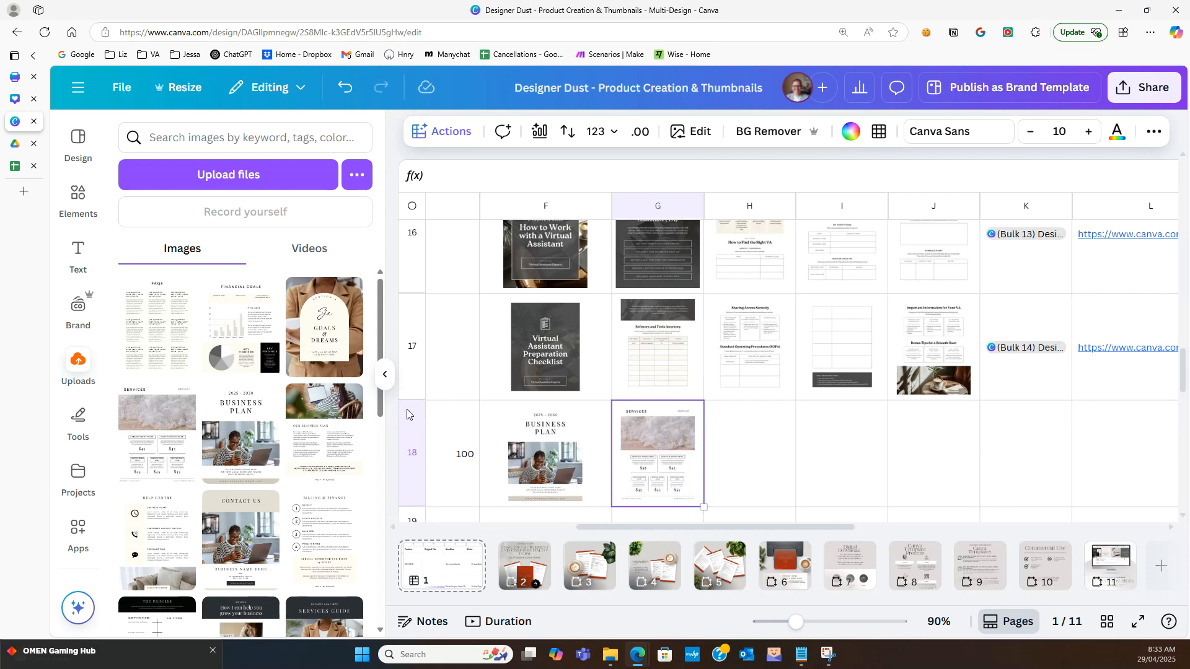
pyautogui.moveTo(310, 335); pyautogui.dragTo(729, 458)
pyautogui.moveTo(240, 322); pyautogui.dragTo(826, 447)
pyautogui.moveTo(157, 327); pyautogui.dragTo(943, 469)
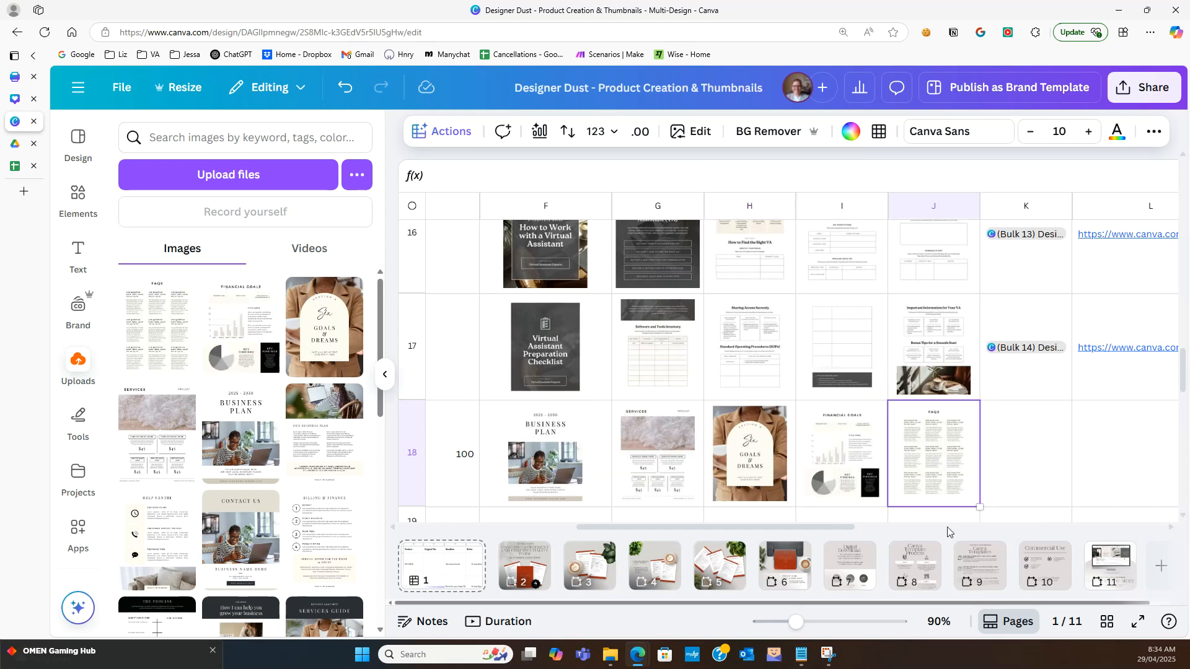
# - Set the status of the Business Plan row in cell M18 to Not Started
pyautogui.moveTo(643, 529); pyautogui.dragTo(742, 545)
pyautogui.click(971, 454)
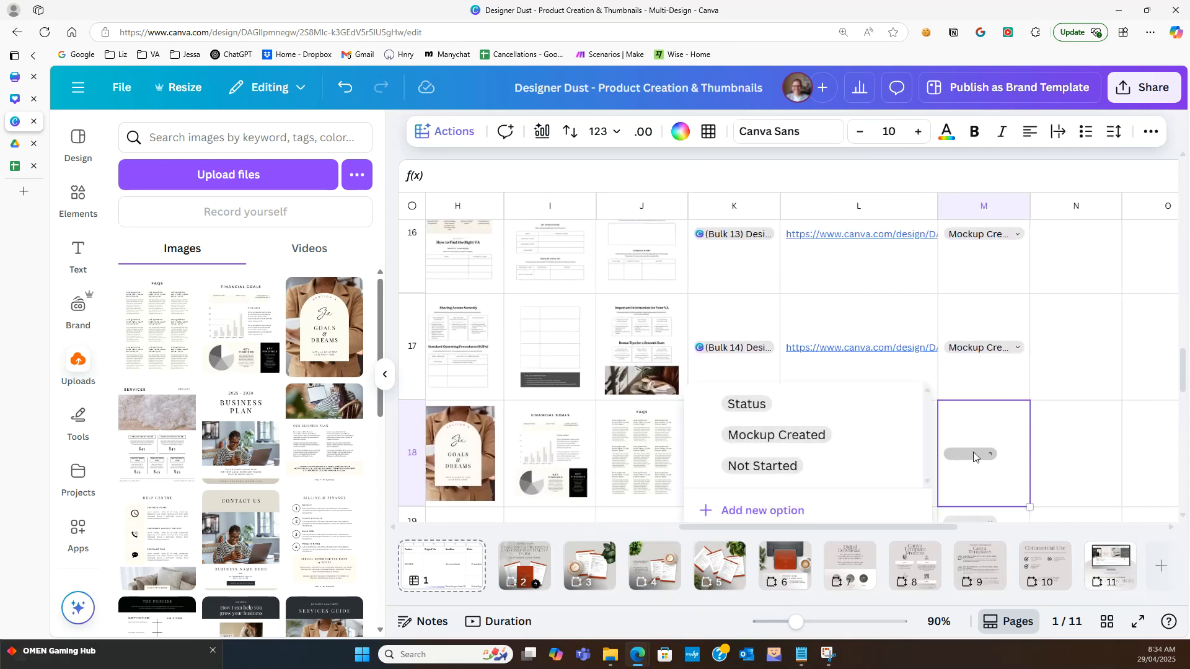
pyautogui.click(762, 466)
# - Sort the sheet by the status column M in Z-A order
pyautogui.scroll(10, 1047, 449)
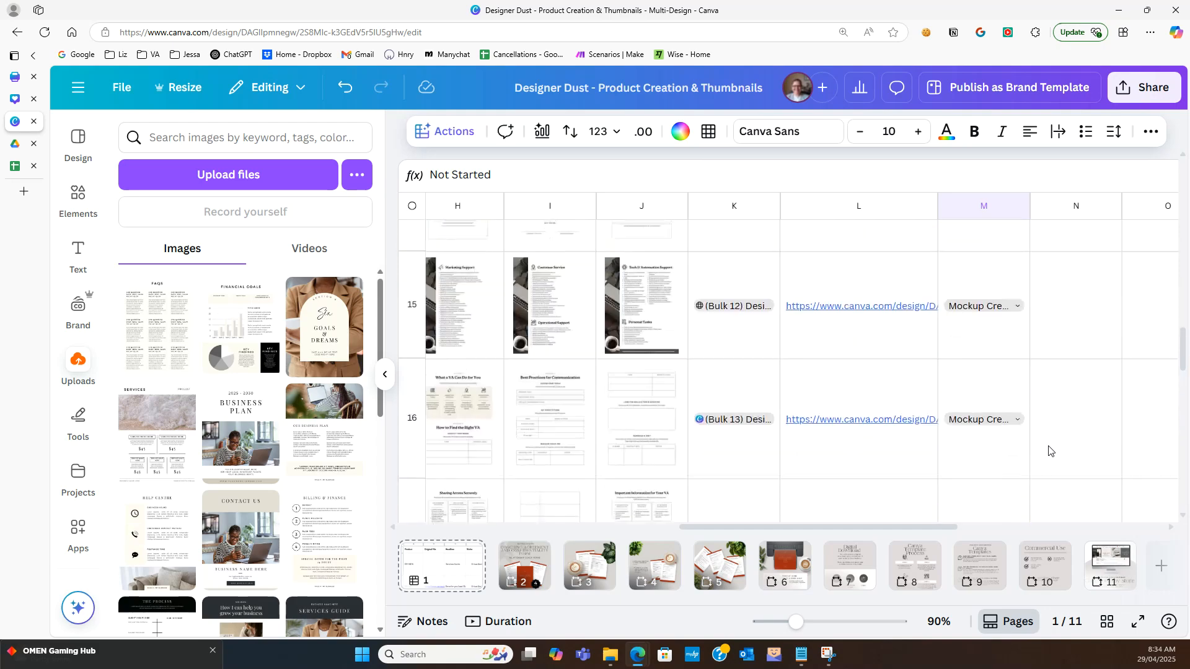
pyautogui.scroll(10, 1165, 372)
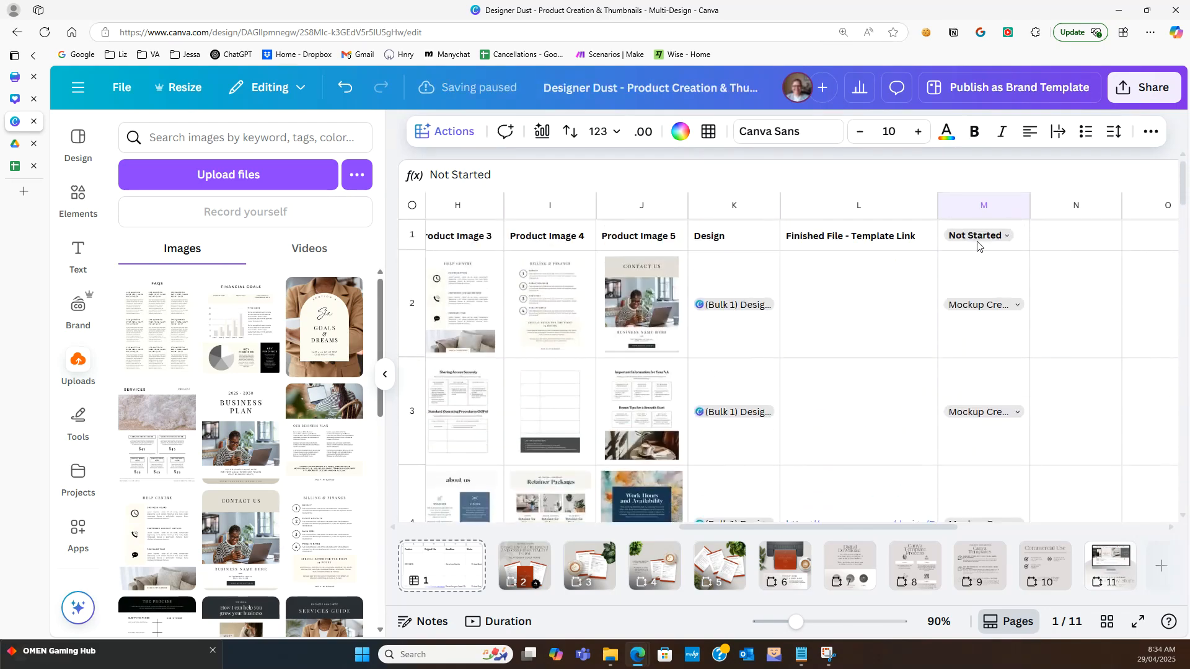
pyautogui.click(1006, 208)
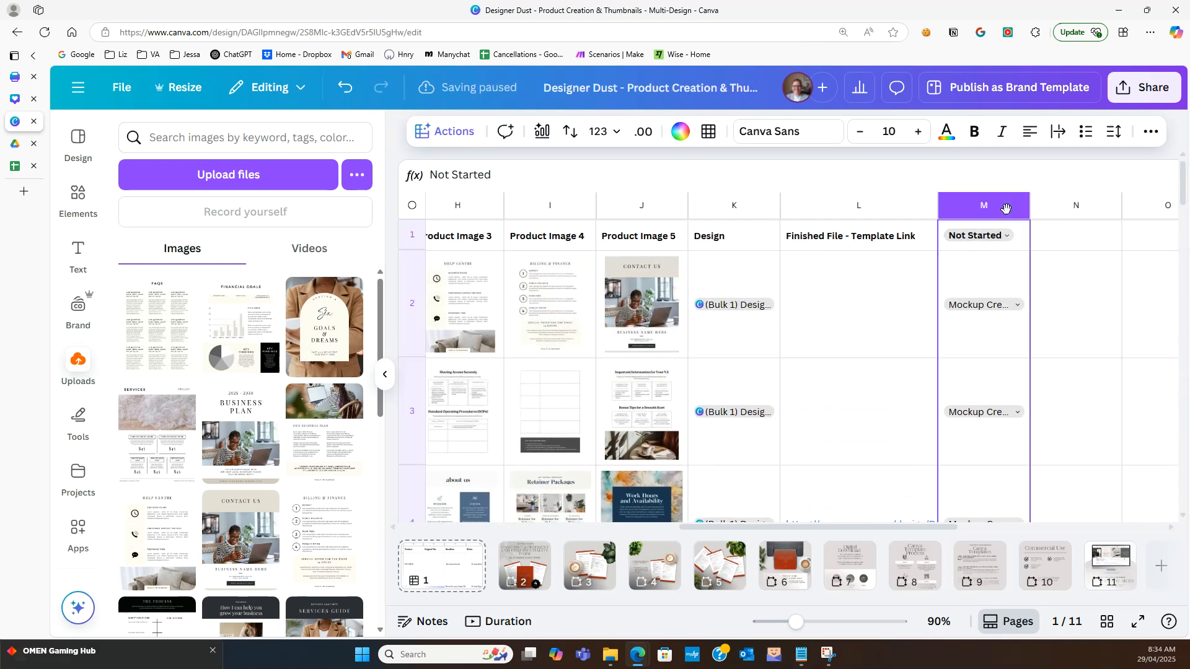
pyautogui.rightClick(1020, 214)
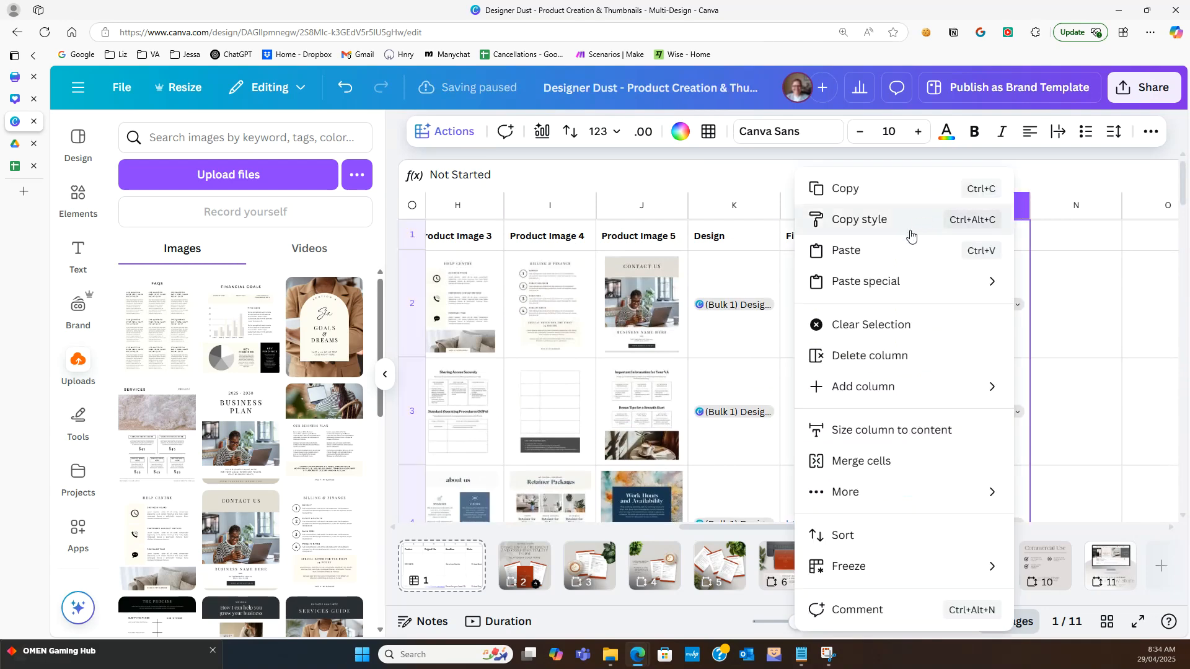
pyautogui.click(898, 537)
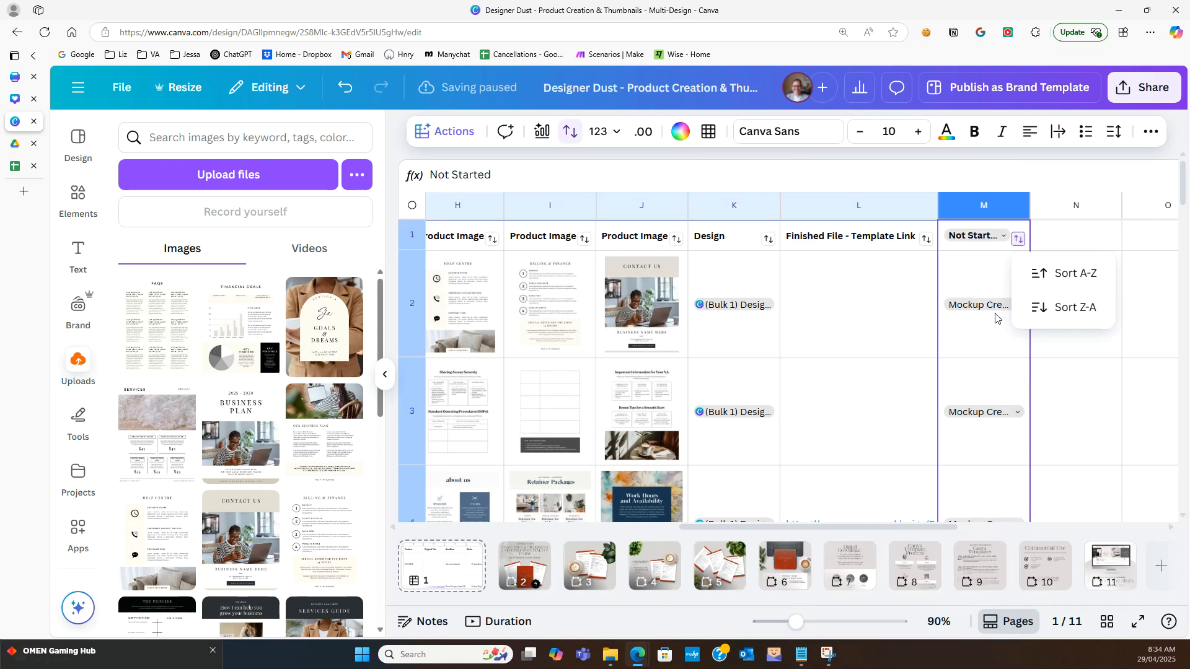
pyautogui.click(1073, 314)
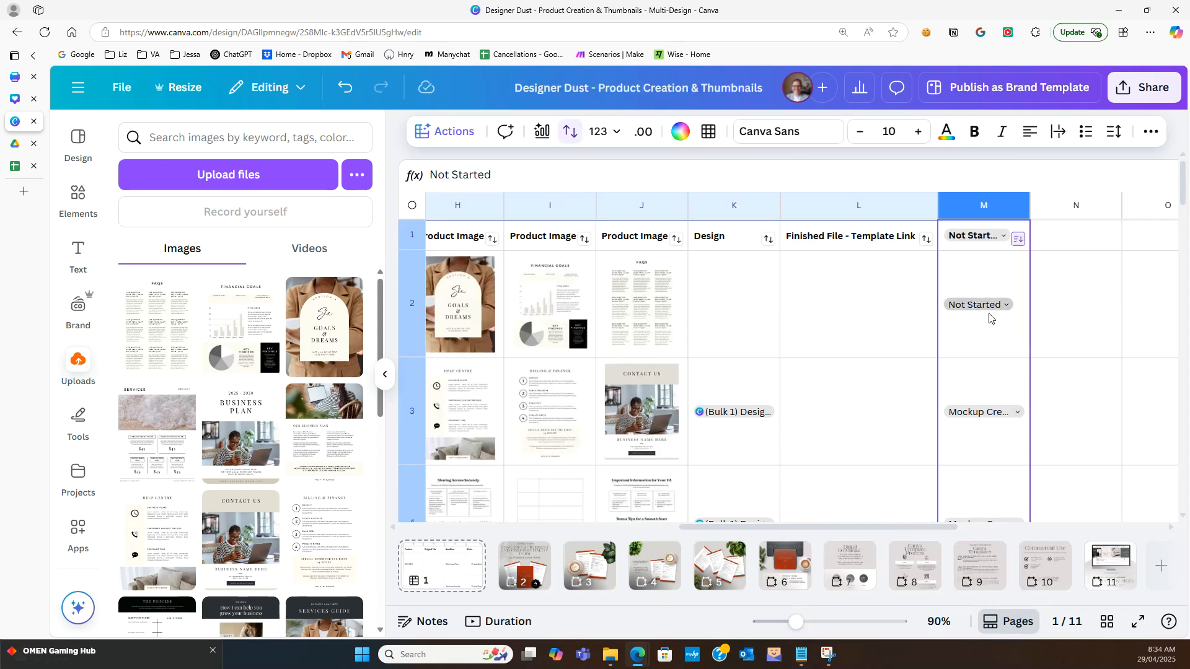
pyautogui.click(1064, 381)
# - Select C1:J2, the headers and Business Plan row from Headline to Product Image 5, as the data range for Bulk create
pyautogui.moveTo(697, 527); pyautogui.dragTo(438, 532)
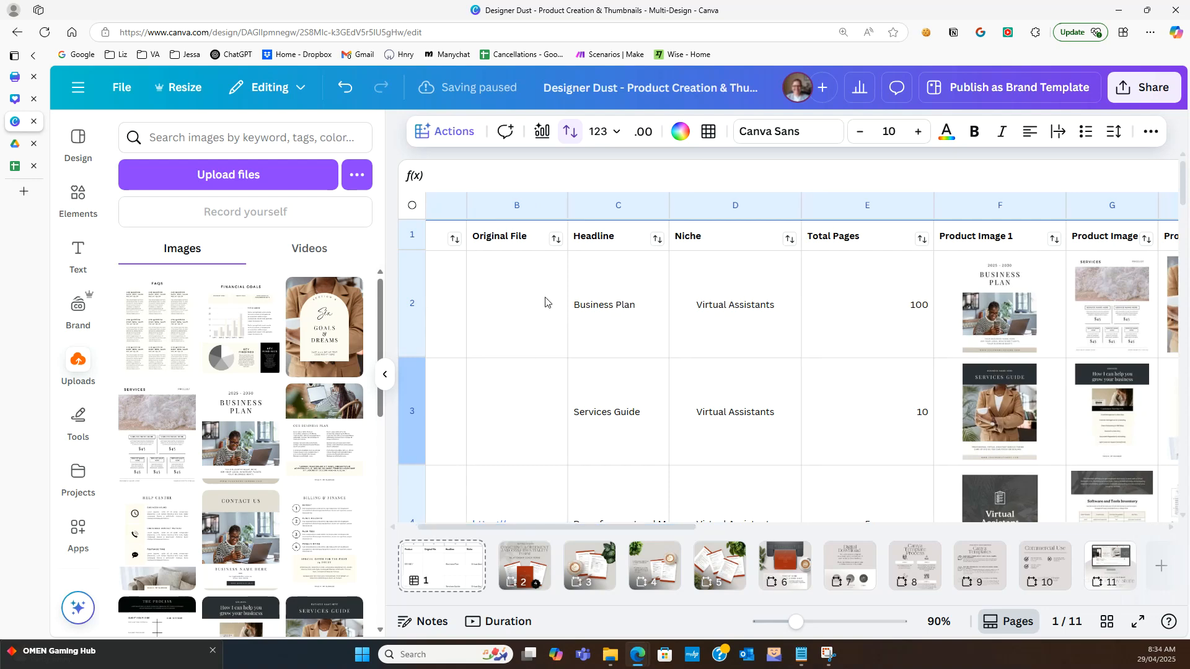
pyautogui.moveTo(598, 241); pyautogui.dragTo(1072, 323)
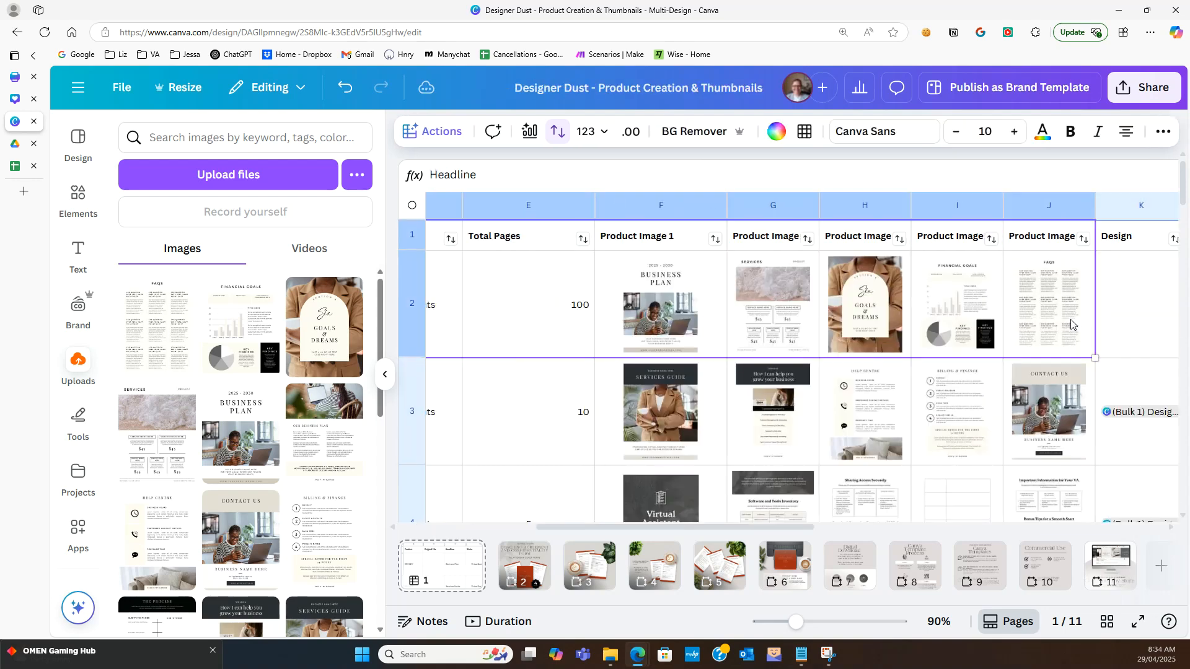
pyautogui.click(453, 132)
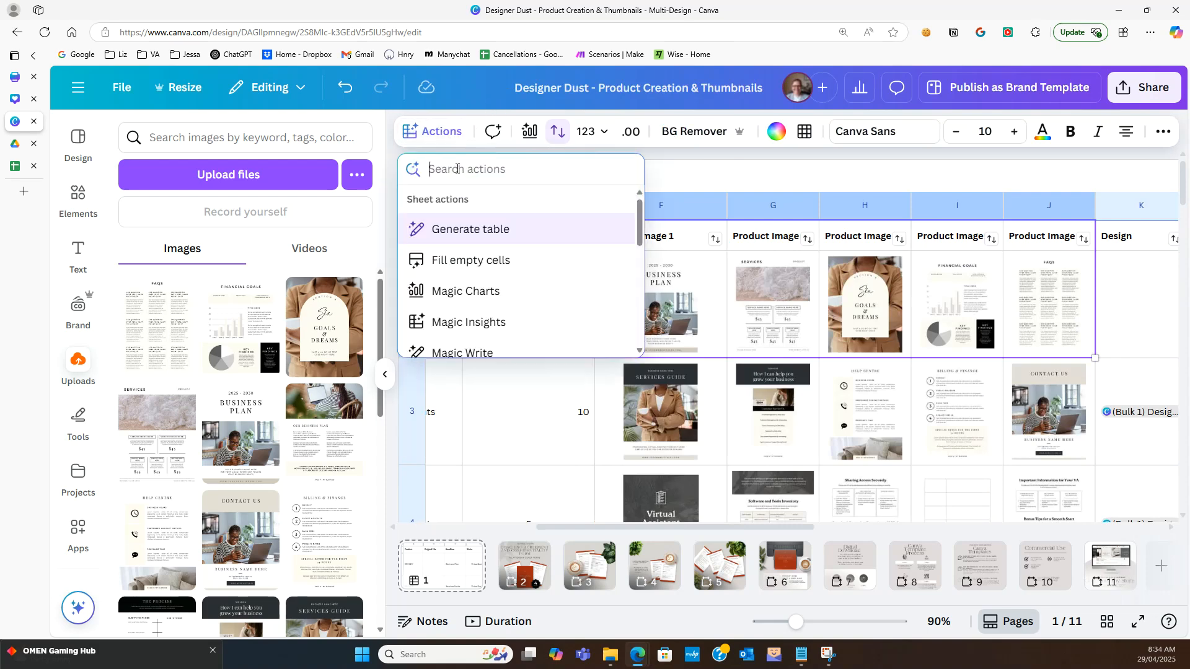
pyautogui.write('bulk')
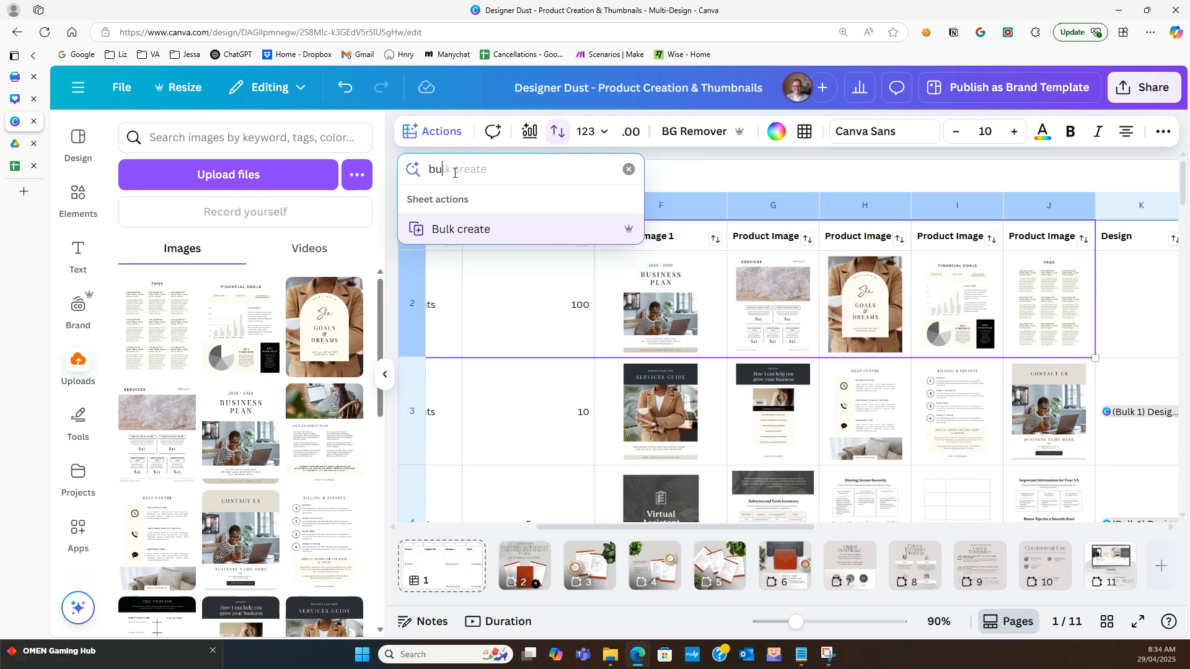
pyautogui.click(448, 230)
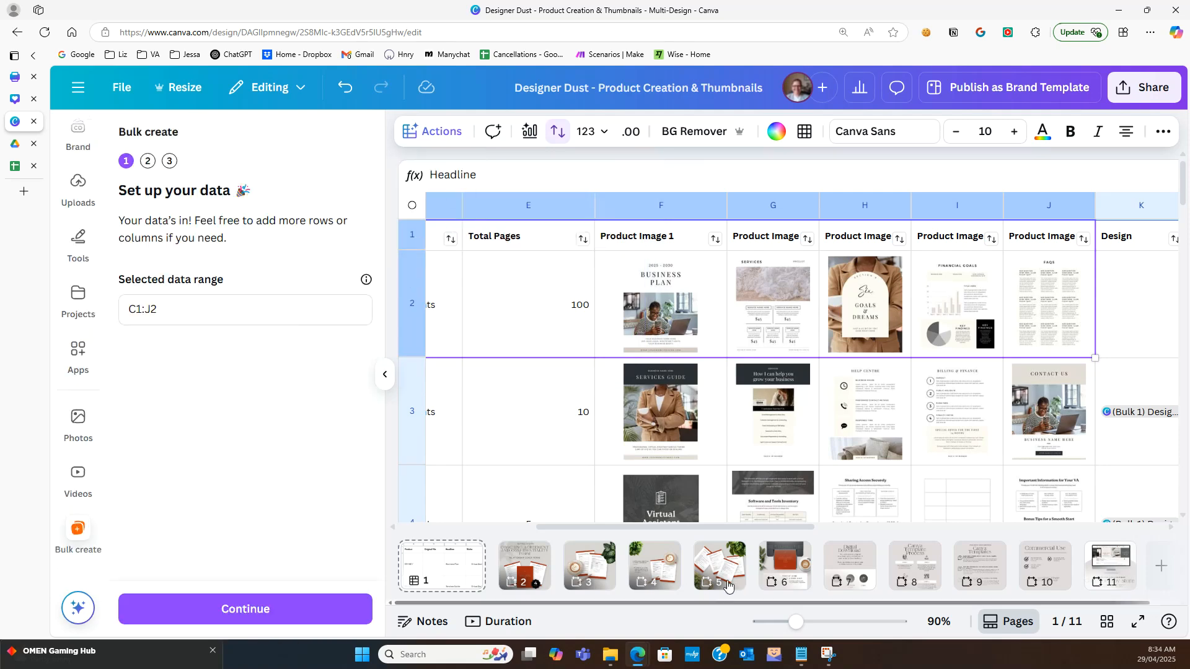
pyautogui.click(217, 609)
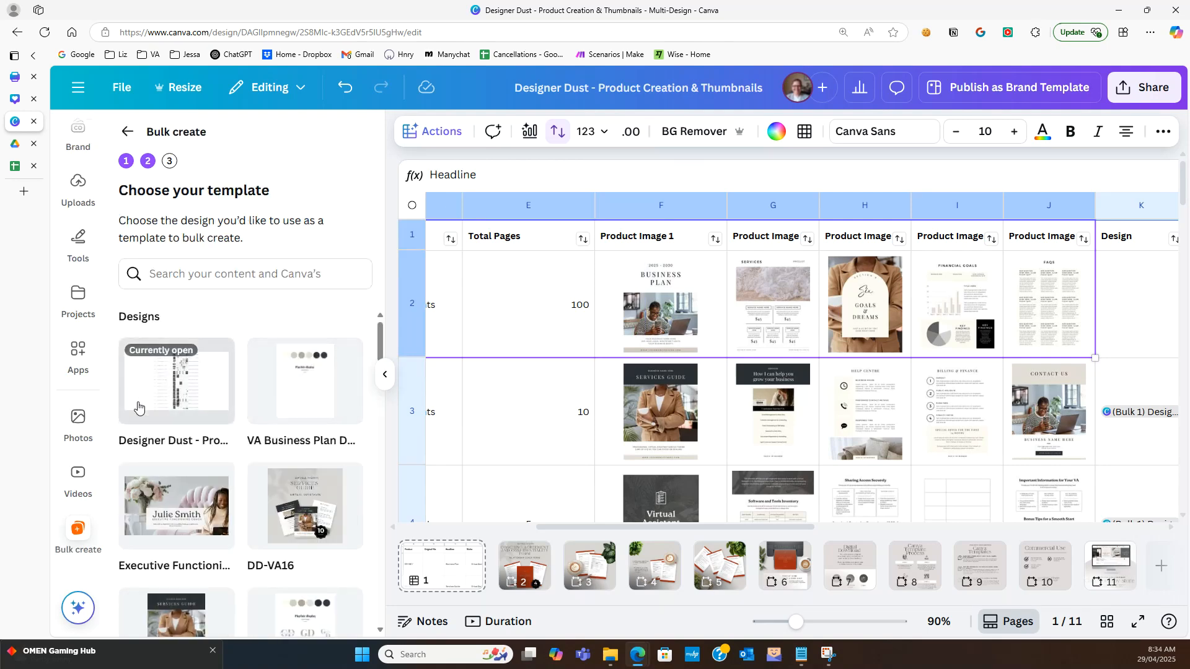
# - Bulk create one design using the currently open Designer Dust design as the template, and open the folder containing it
pyautogui.click(159, 386)
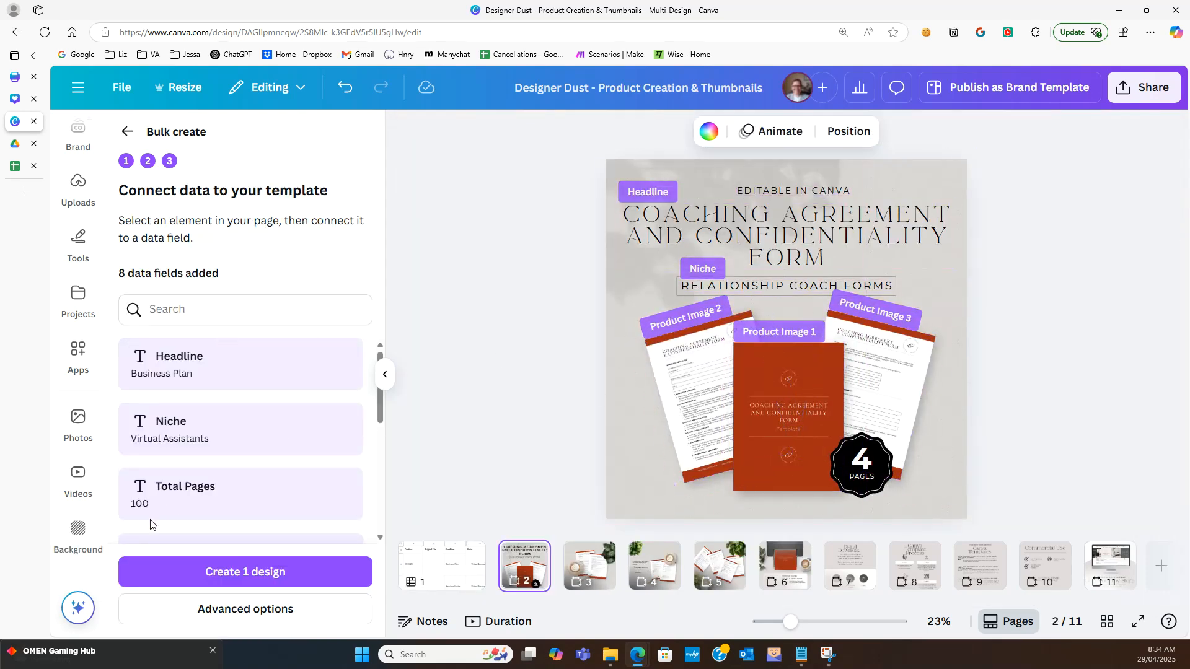
pyautogui.click(231, 573)
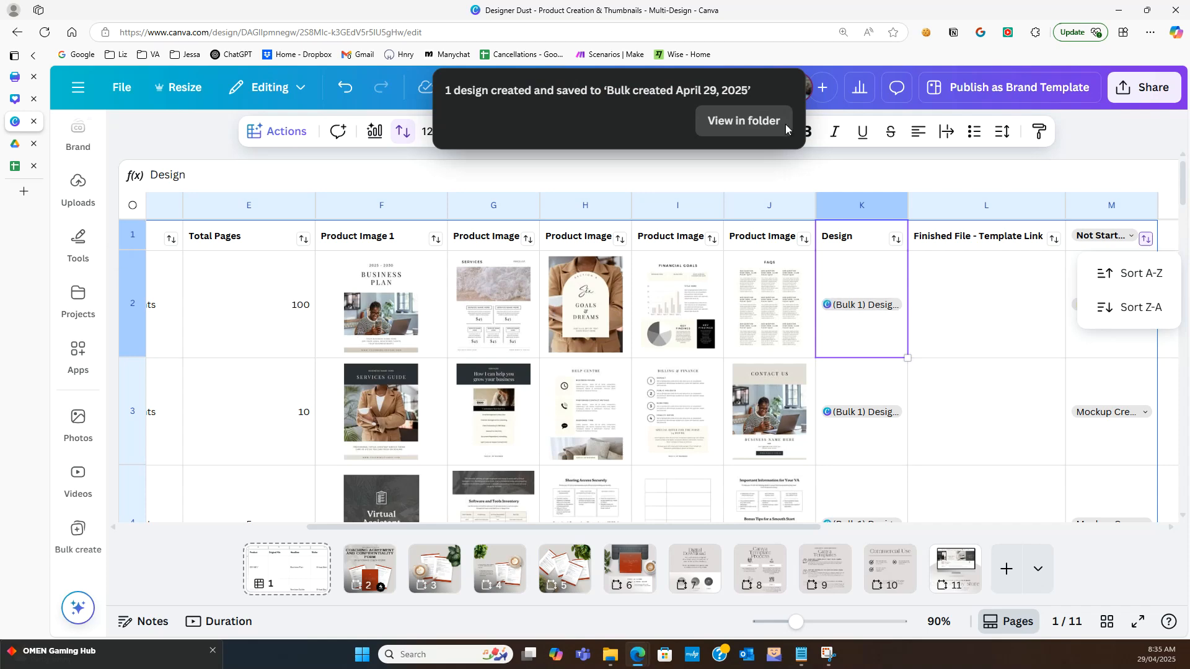
pyautogui.click(733, 124)
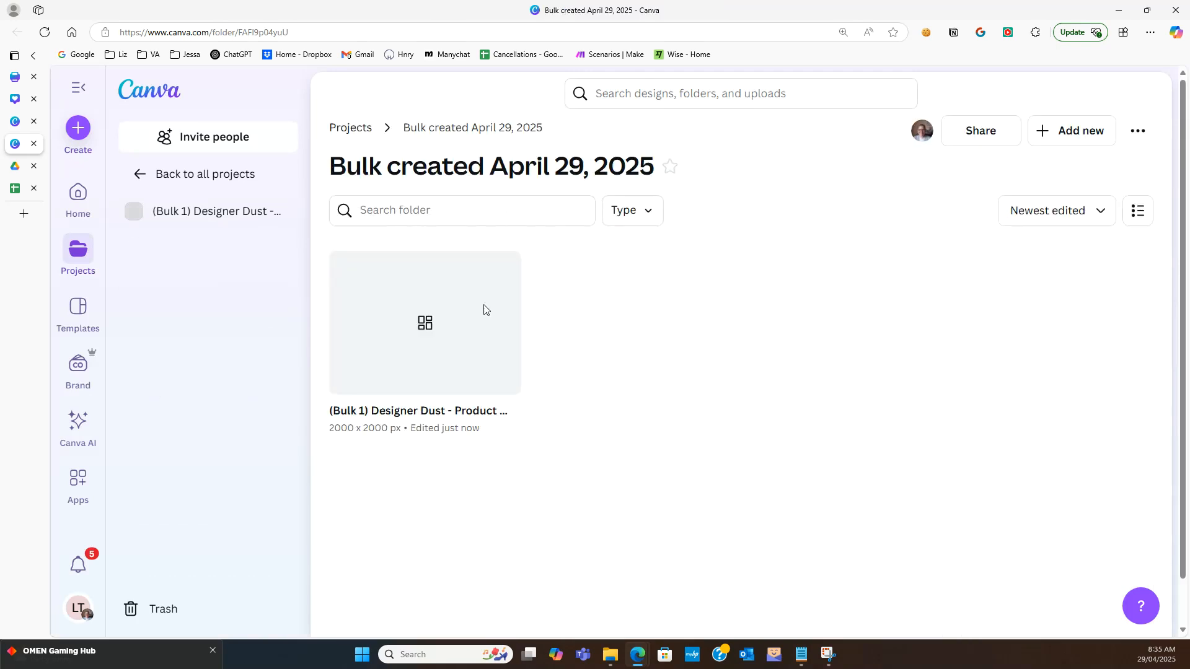
# - Open the bulk-created design, break the page 1 title into two lines as BUSINESS / PLAN, and place it just above VIRTUAL ASSISTANTS
pyautogui.click(482, 349)
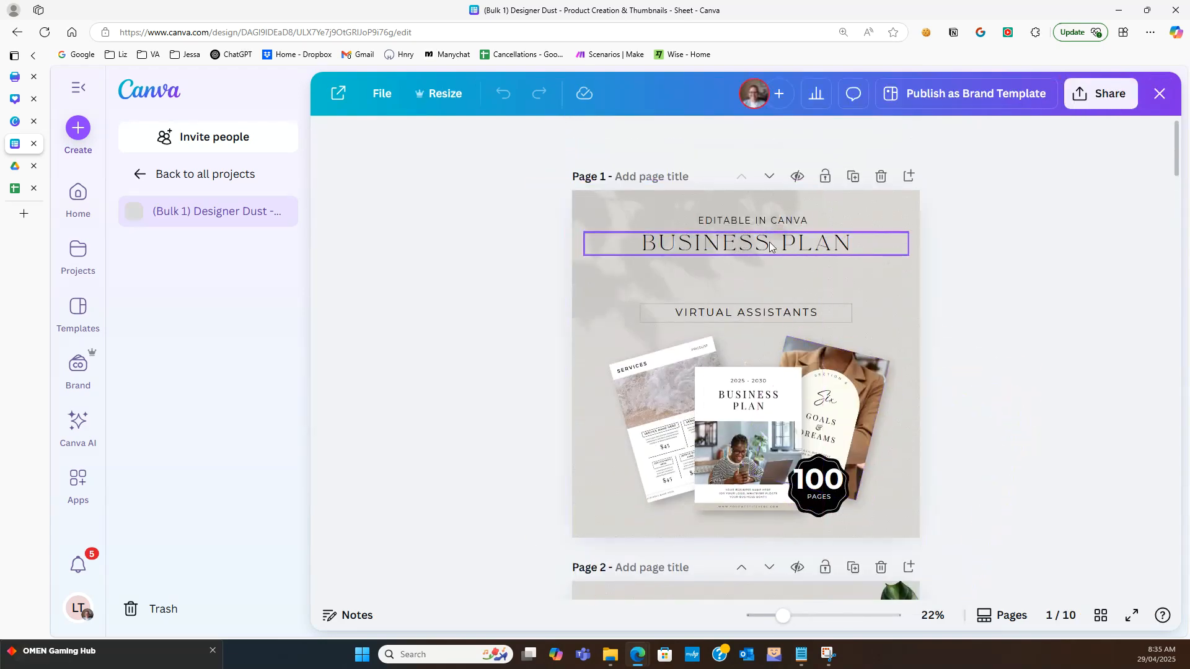
pyautogui.doubleClick(782, 243)
pyautogui.click(724, 231)
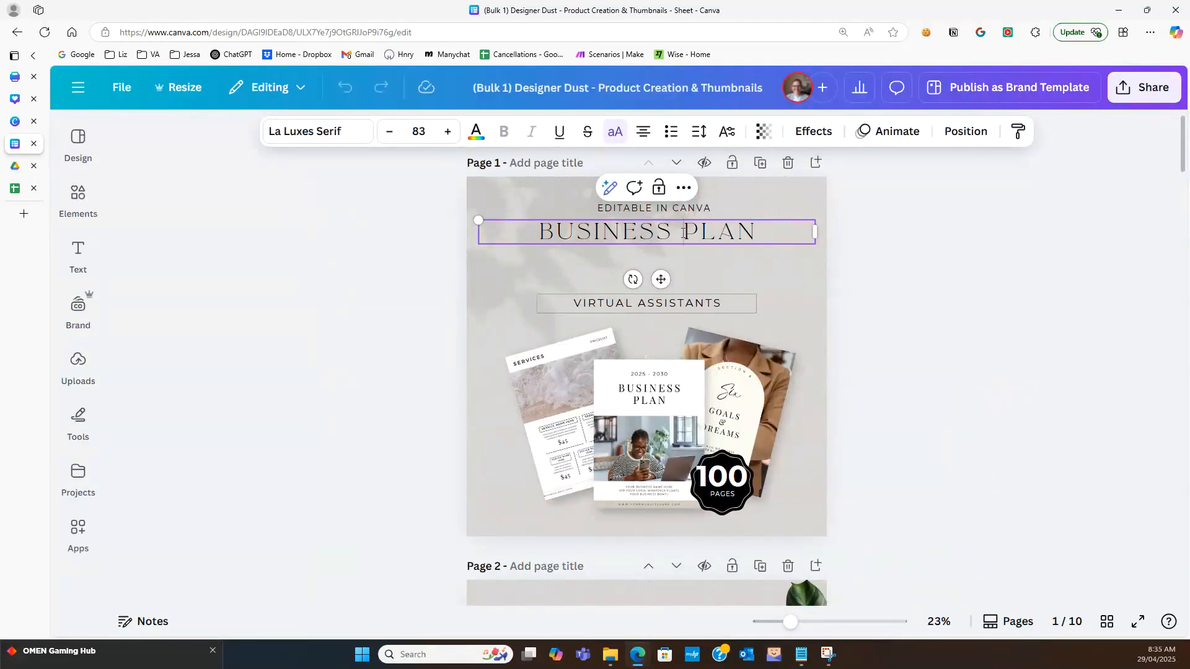
pyautogui.press('Return')
pyautogui.click(906, 265)
pyautogui.moveTo(679, 263); pyautogui.dragTo(674, 267)
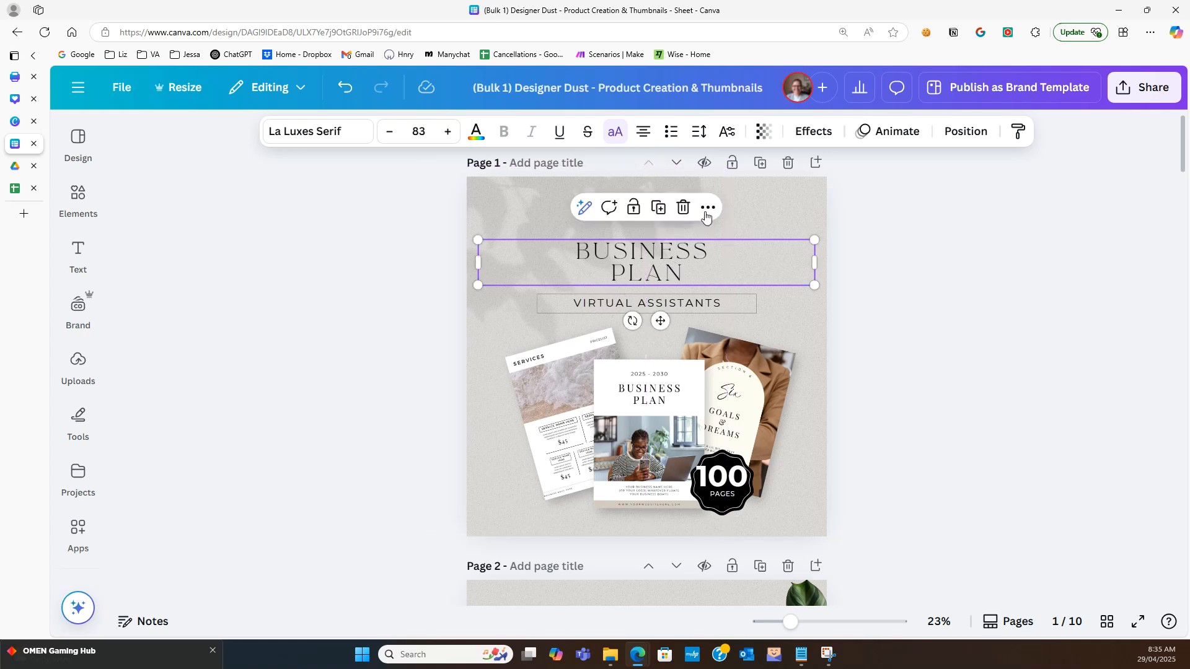
# - Move the EDITABLE IN CANVA text on page 1 down, centred just above the BUSINESS PLAN title
pyautogui.click(750, 215)
pyautogui.click(658, 209)
pyautogui.moveTo(658, 209); pyautogui.dragTo(649, 223)
pyautogui.click(914, 293)
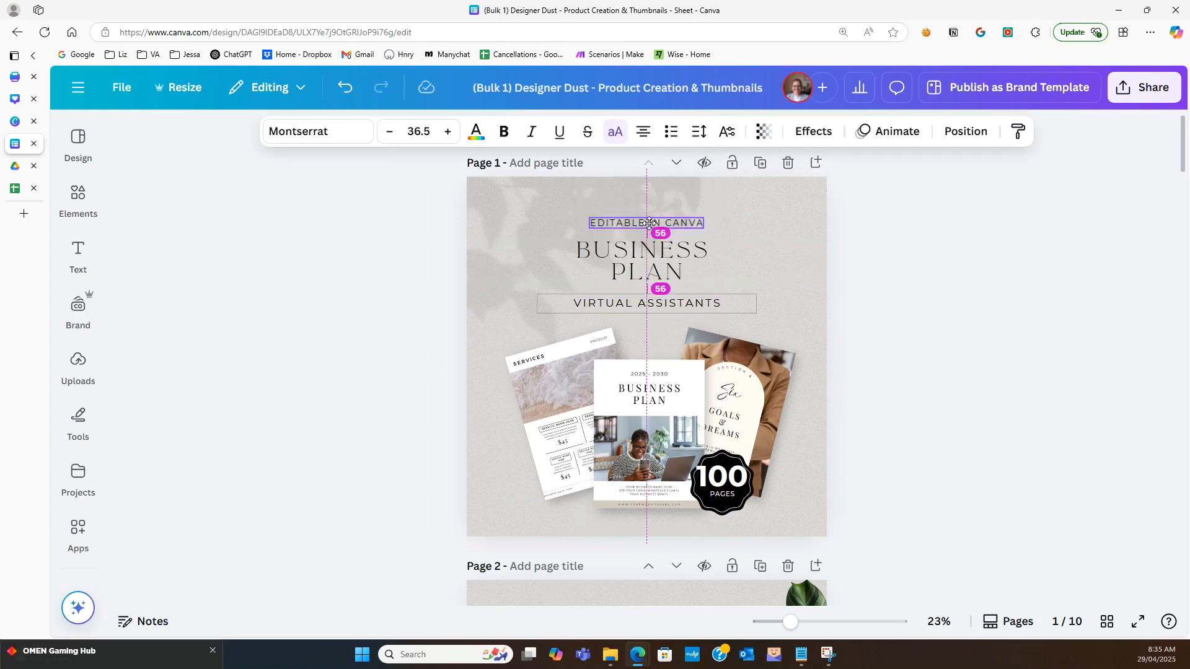
pyautogui.moveTo(649, 223); pyautogui.dragTo(654, 223)
pyautogui.click(918, 379)
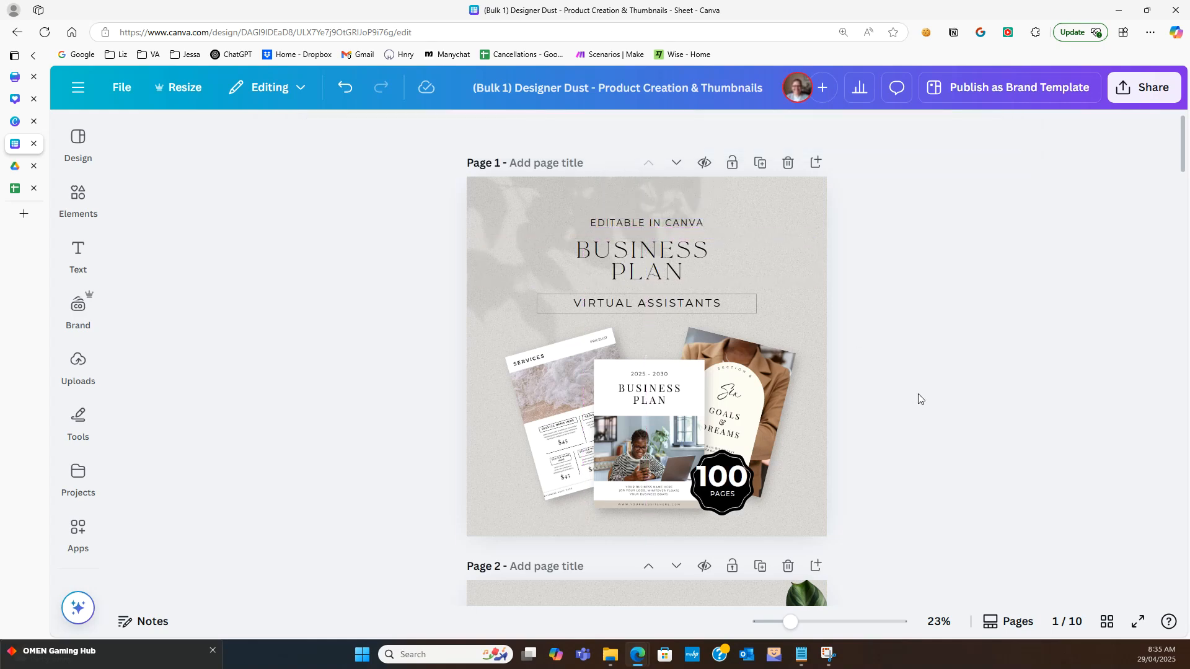
# - Reduce the font size of the 100 in the page 1 badge to 107
pyautogui.click(735, 489)
pyautogui.click(392, 133)
pyautogui.click(392, 132)
pyautogui.click(393, 132)
pyautogui.click(393, 133)
pyautogui.click(392, 132)
pyautogui.click(392, 133)
pyautogui.click(393, 133)
pyautogui.click(392, 133)
pyautogui.click(393, 133)
pyautogui.click(392, 132)
pyautogui.click(392, 133)
pyautogui.click(393, 133)
pyautogui.click(392, 132)
pyautogui.click(392, 133)
pyautogui.click(393, 133)
pyautogui.click(393, 133)
# - Nudge the 100 text in the page 1 badge slightly down toward the word PAGES
pyautogui.click(671, 426)
pyautogui.click(723, 478)
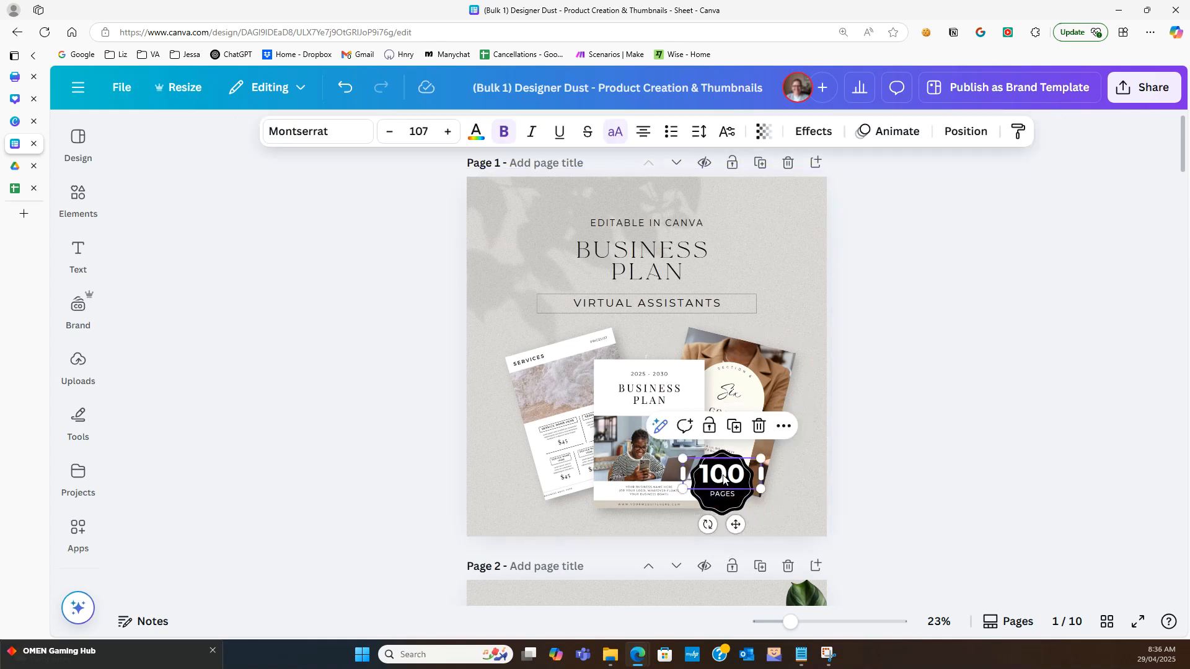
pyautogui.press('Down')
pyautogui.press('Down')
pyautogui.press('Down')
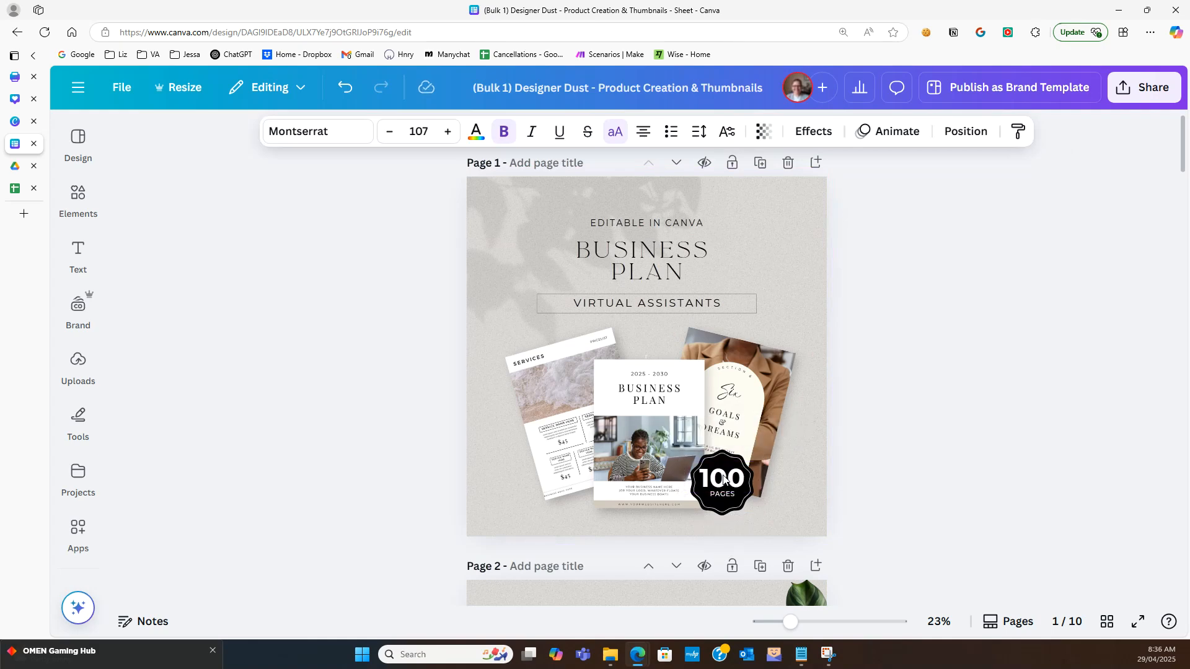
pyautogui.click(891, 448)
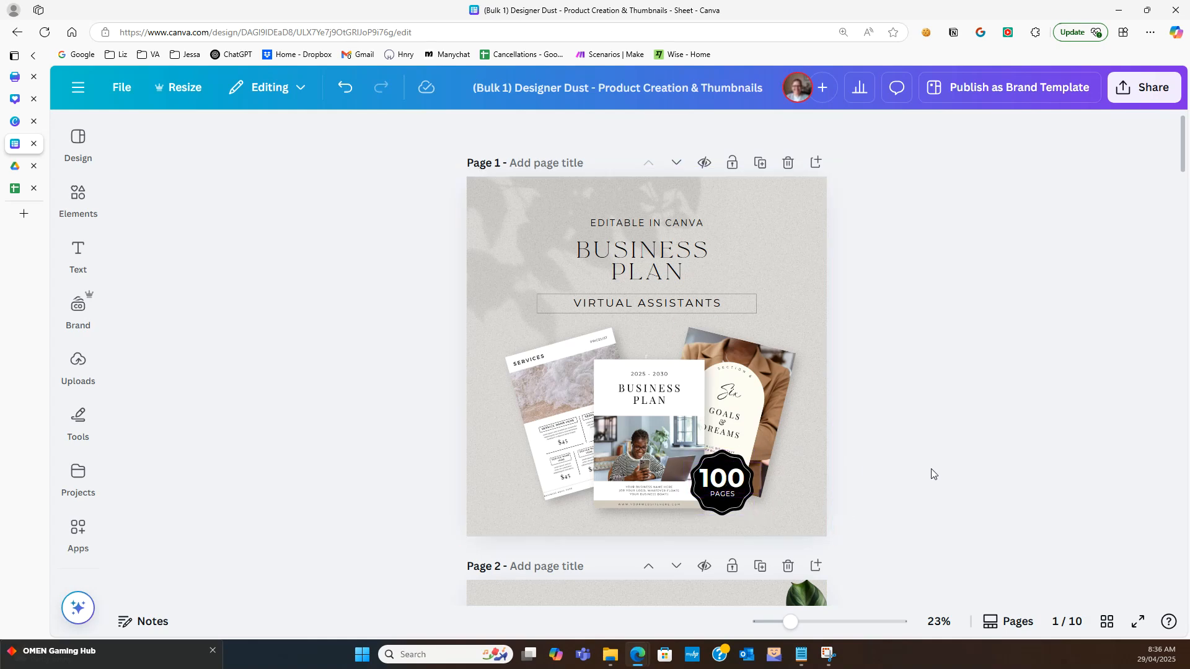
# - Shift the cropped FAQs page image upward within its frame in the printer mockup on page 5
pyautogui.scroll(-10, 936, 473)
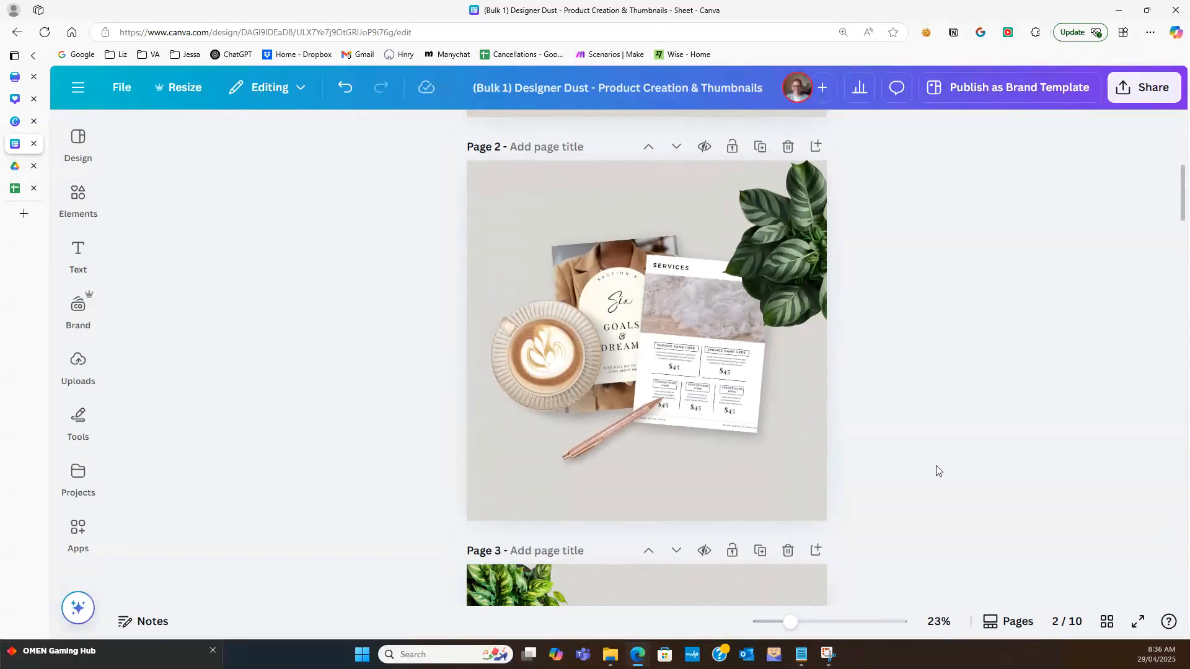
pyautogui.scroll(-10, 936, 471)
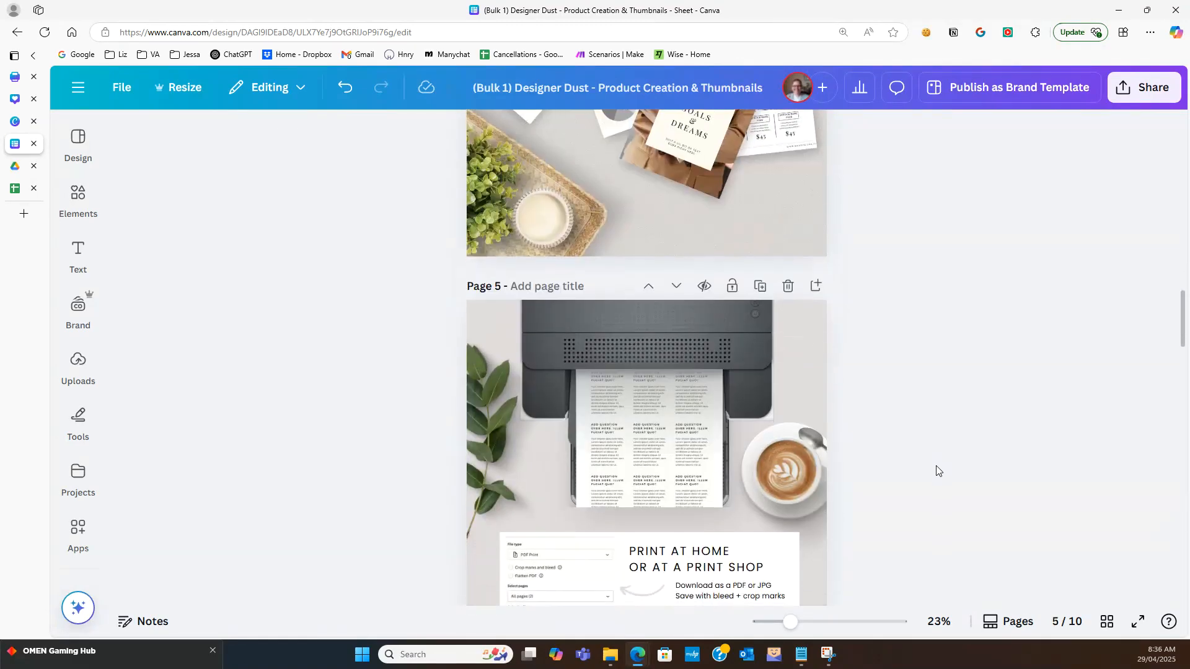
pyautogui.doubleClick(642, 403)
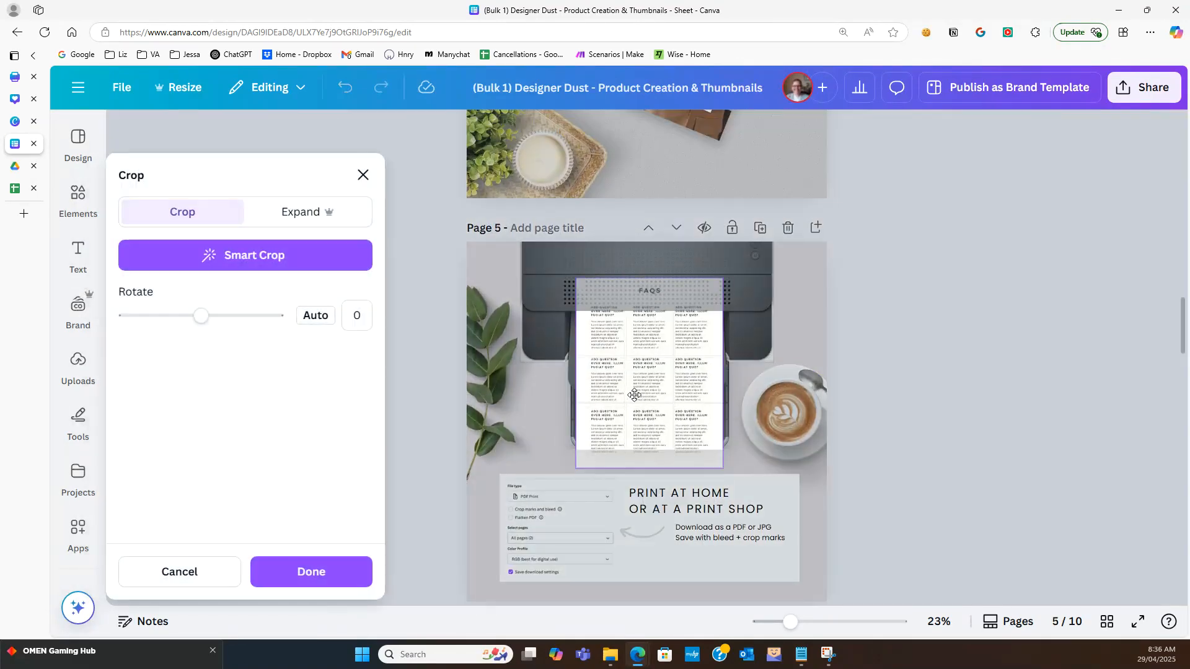
pyautogui.click(882, 382)
pyautogui.click(962, 384)
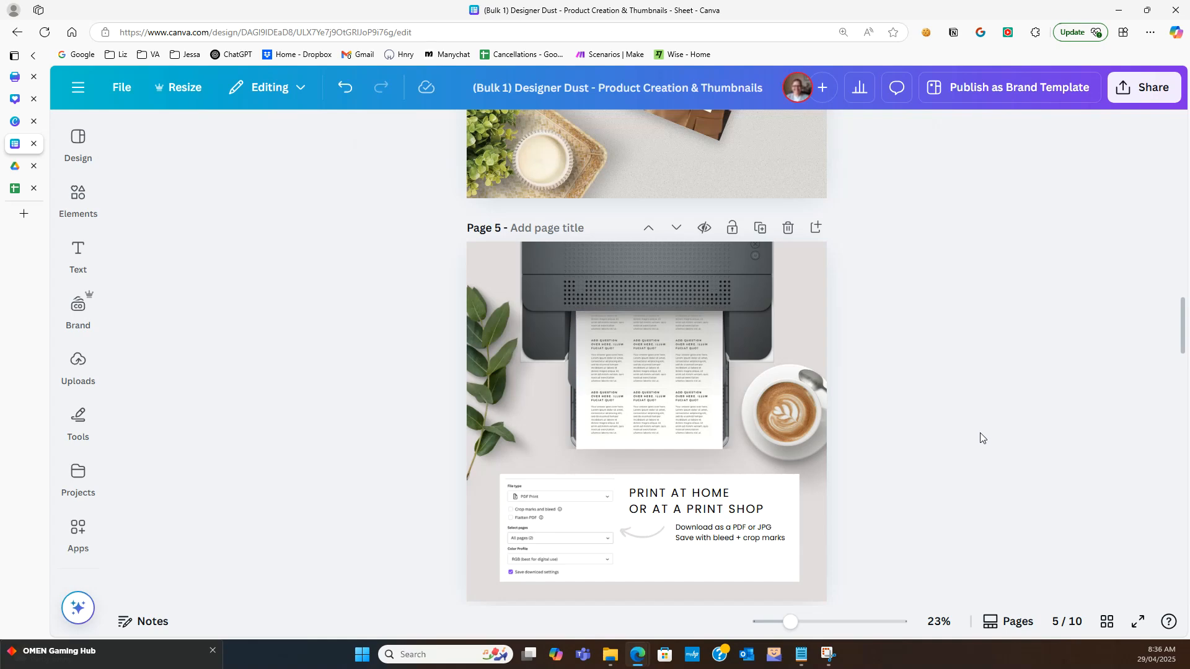
pyautogui.scroll(-3, 980, 433)
pyautogui.scroll(-3, 982, 441)
pyautogui.scroll(7, 983, 449)
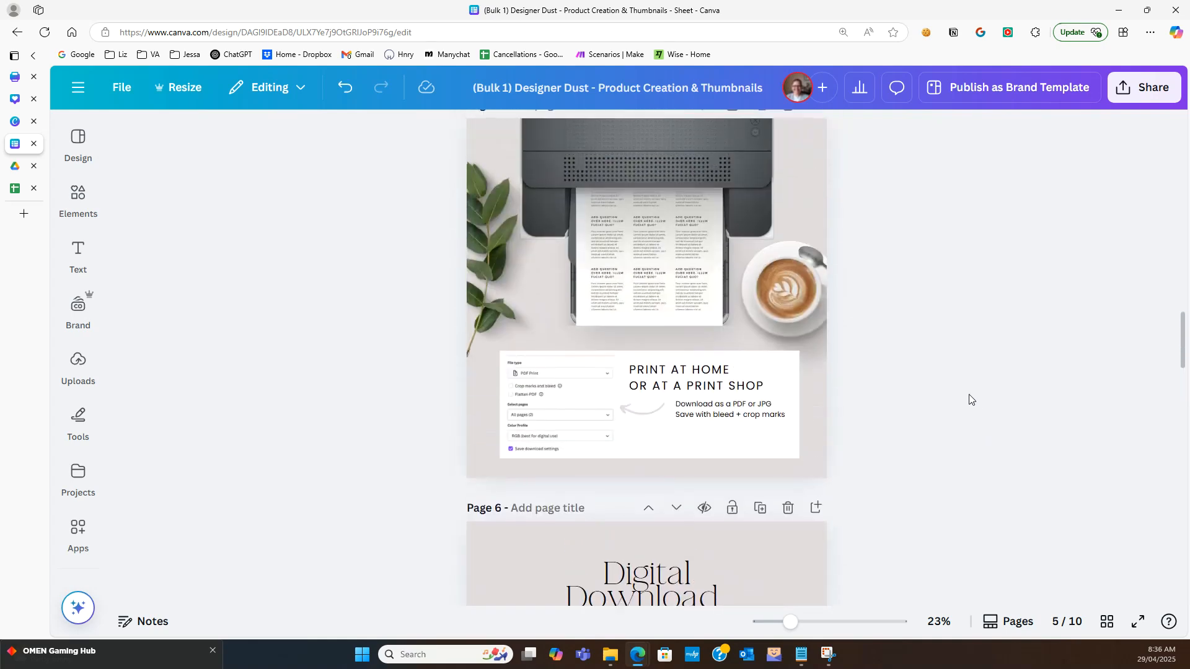
pyautogui.scroll(5, 969, 394)
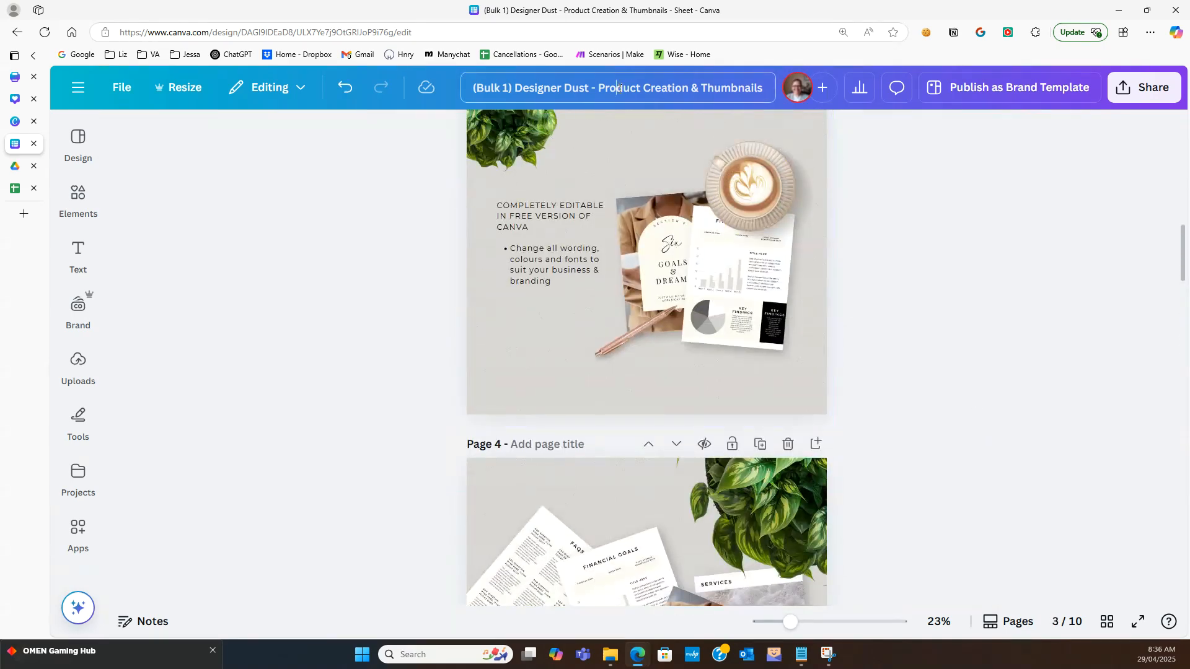
# - Rename the design as DD-VA17 and copy the new name
pyautogui.click(629, 88)
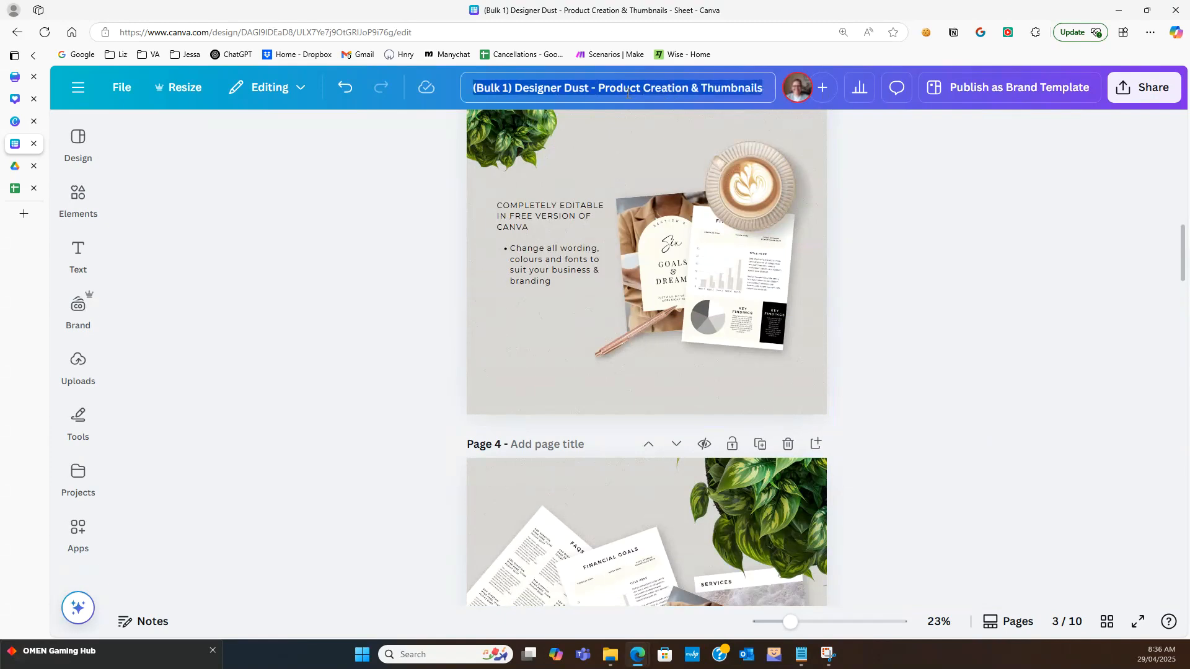
pyautogui.write('DD')
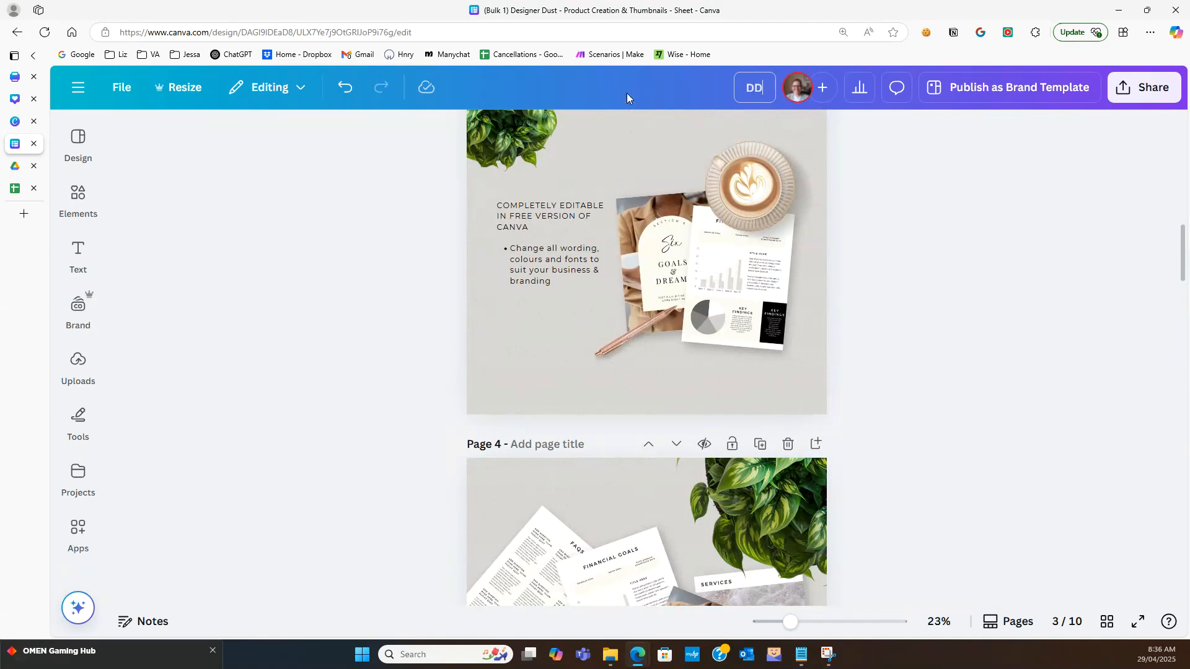
pyautogui.write('-VA17')
pyautogui.hotkey('ctrl', 'a')
pyautogui.hotkey('ctrl', 'c')
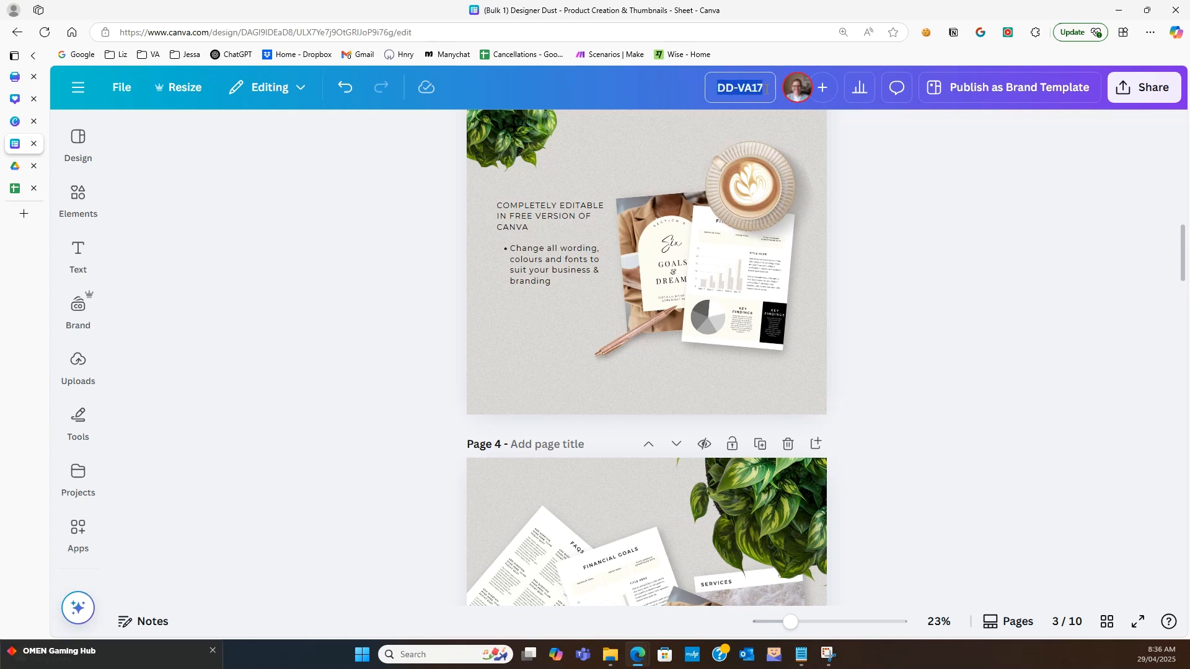
# - Title pages 1 to 3 DD-VA17-1, DD-VA17-2 and DD-VA17-3, using the copied design name
pyautogui.scroll(15, 917, 358)
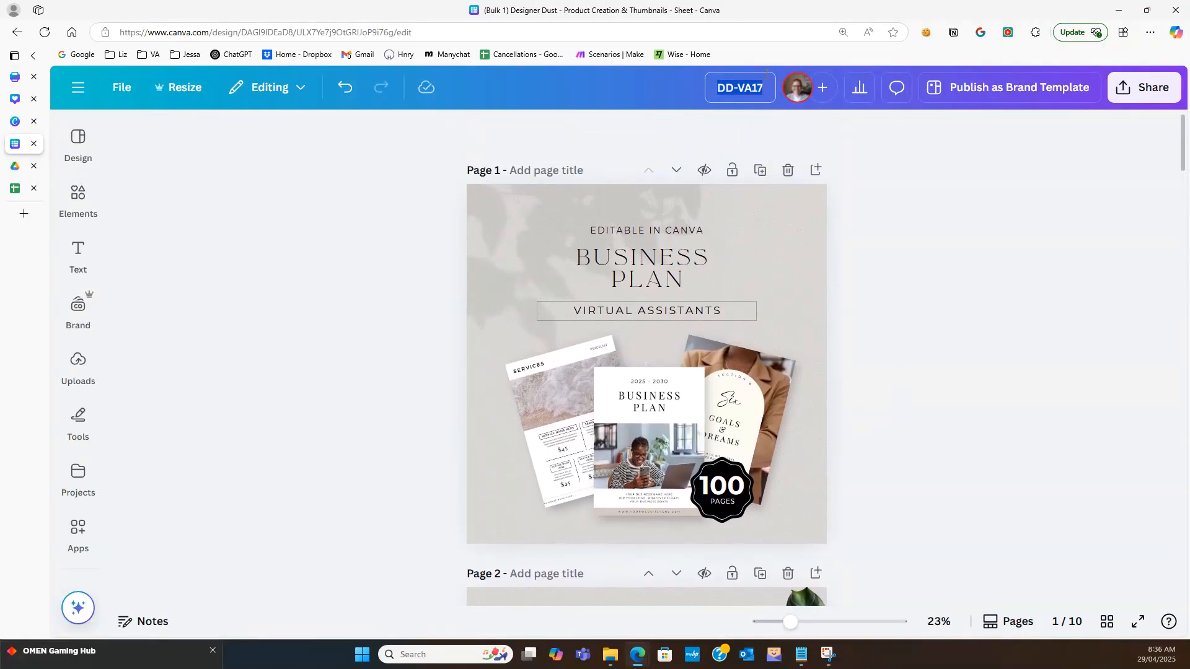
pyautogui.click(555, 173)
pyautogui.hotkey('ctrl', 'v')
pyautogui.write('-')
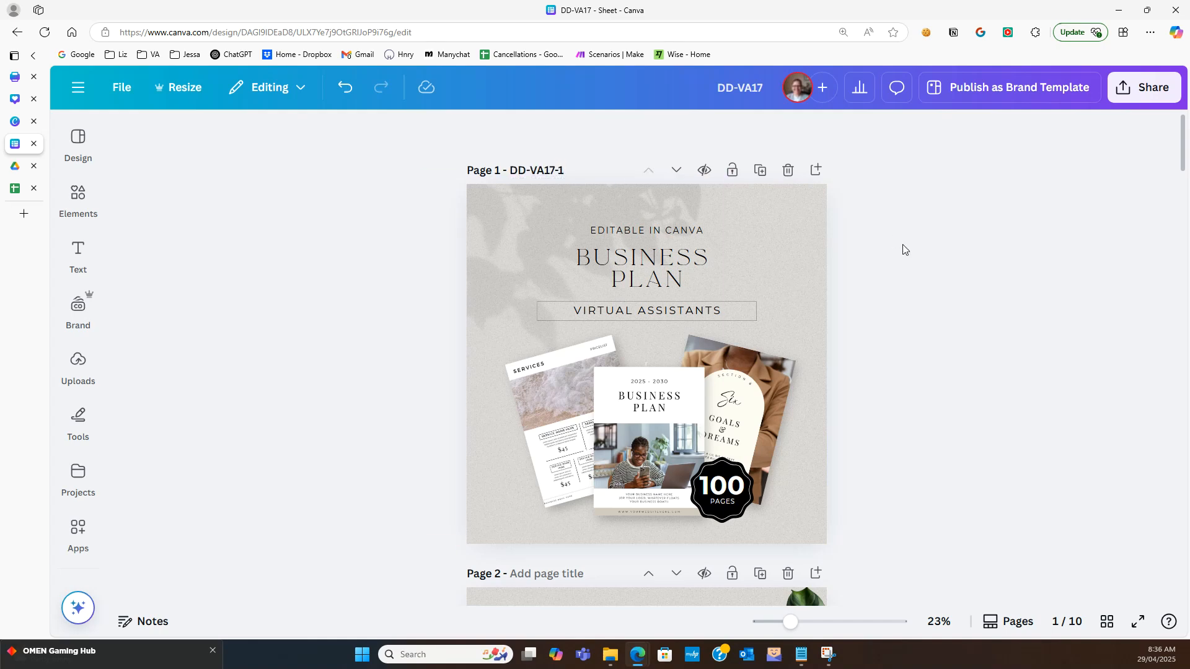
pyautogui.scroll(-5, 880, 273)
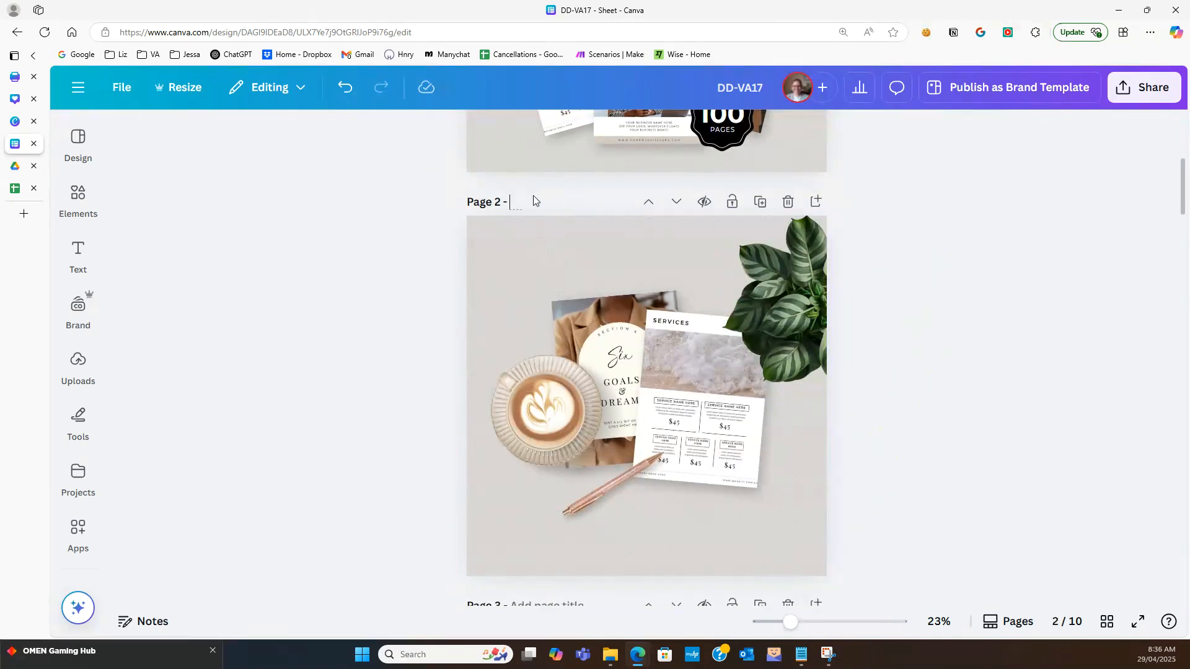
pyautogui.hotkey('ctrl', 'v')
pyautogui.write('-')
pyautogui.scroll(-6, 930, 292)
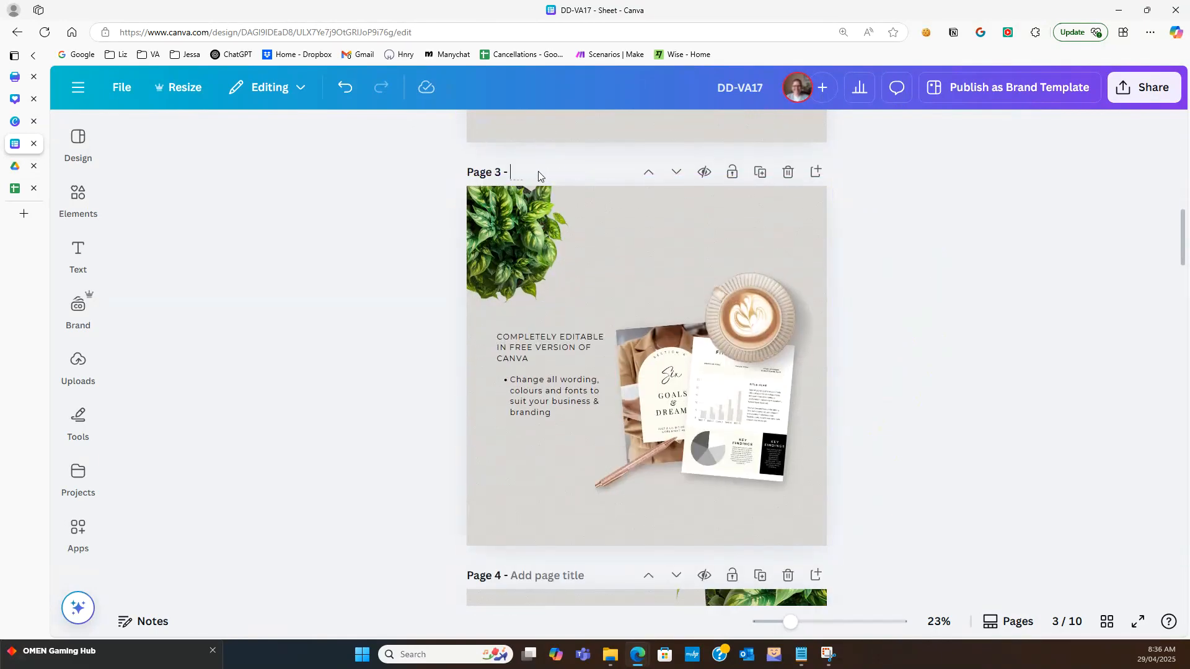
pyautogui.hotkey('ctrl', 'v')
pyautogui.write('-3')
# - Title pages 4 to 6 DD-VA17-4, DD-VA17-5 and DD-VA17-6, using the copied design name
pyautogui.scroll(-5, 883, 298)
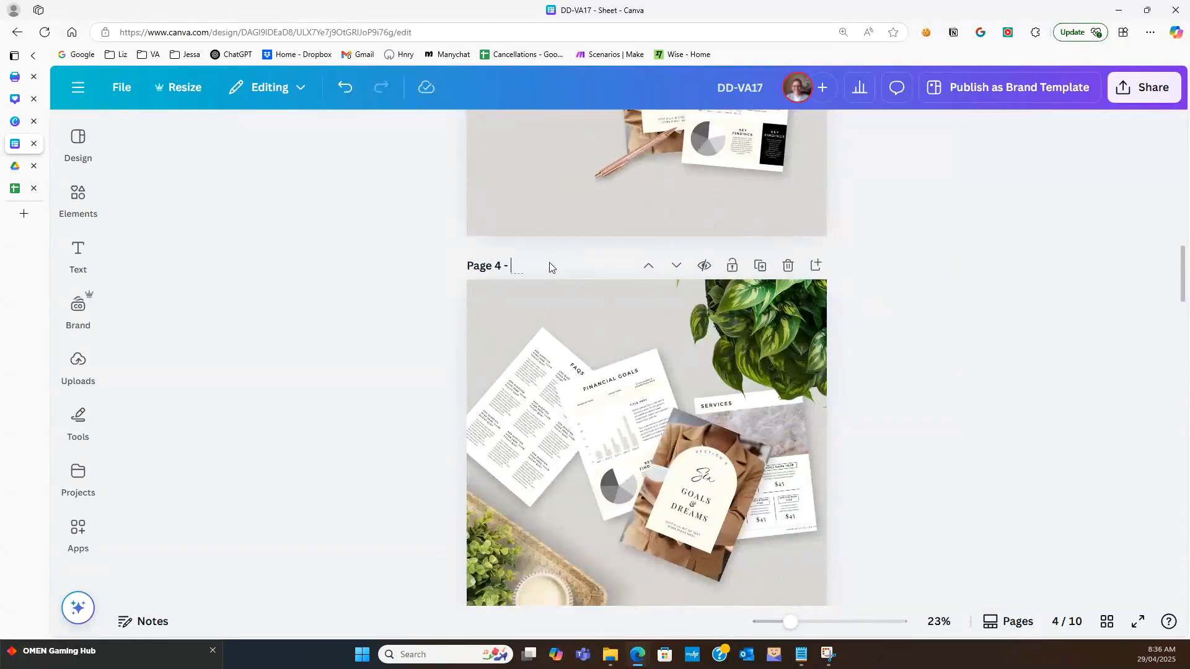
pyautogui.click(553, 265)
pyautogui.hotkey('ctrl', 'v')
pyautogui.write('-4')
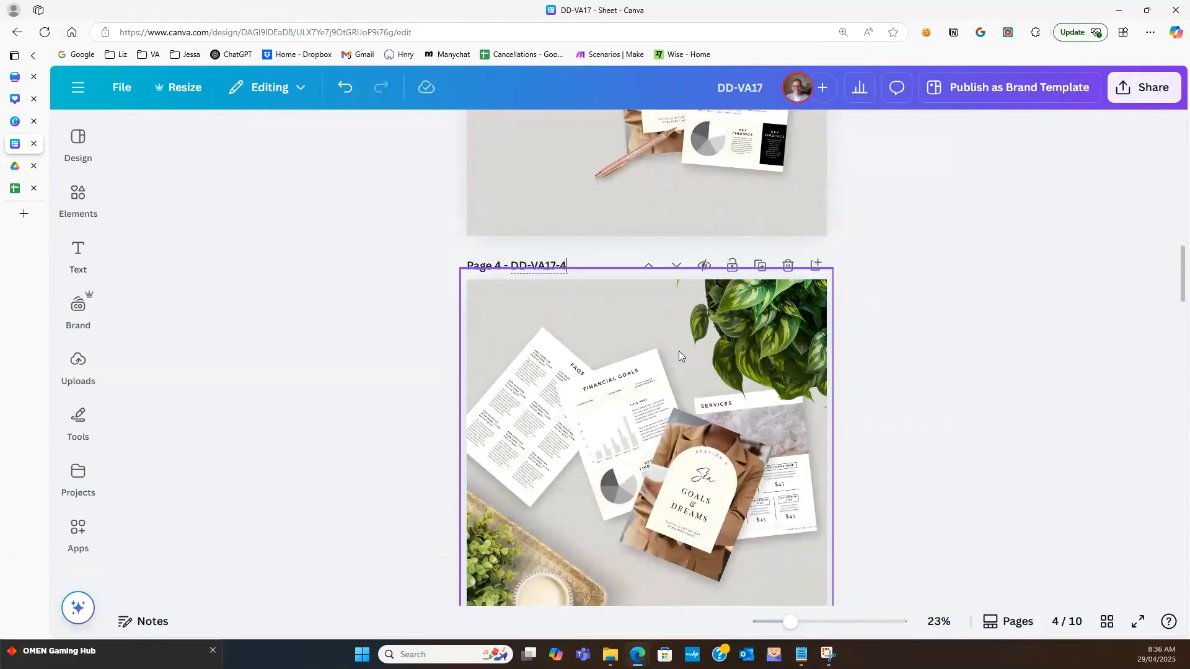
pyautogui.scroll(-7, 885, 359)
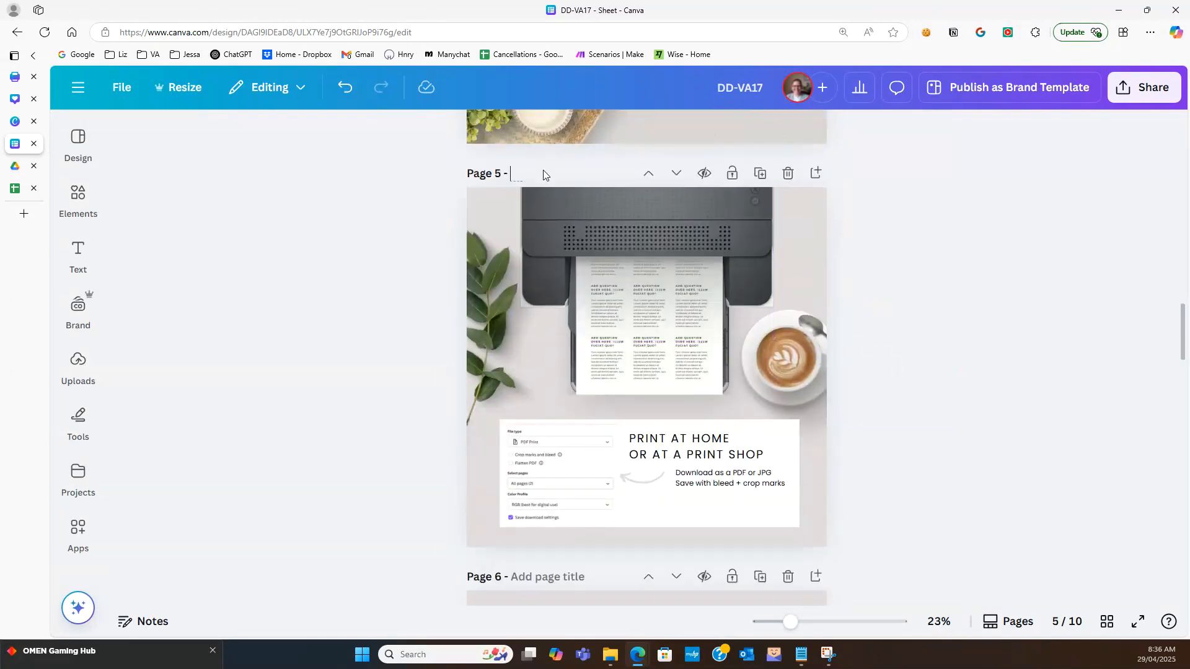
pyautogui.hotkey('ctrl', 'v')
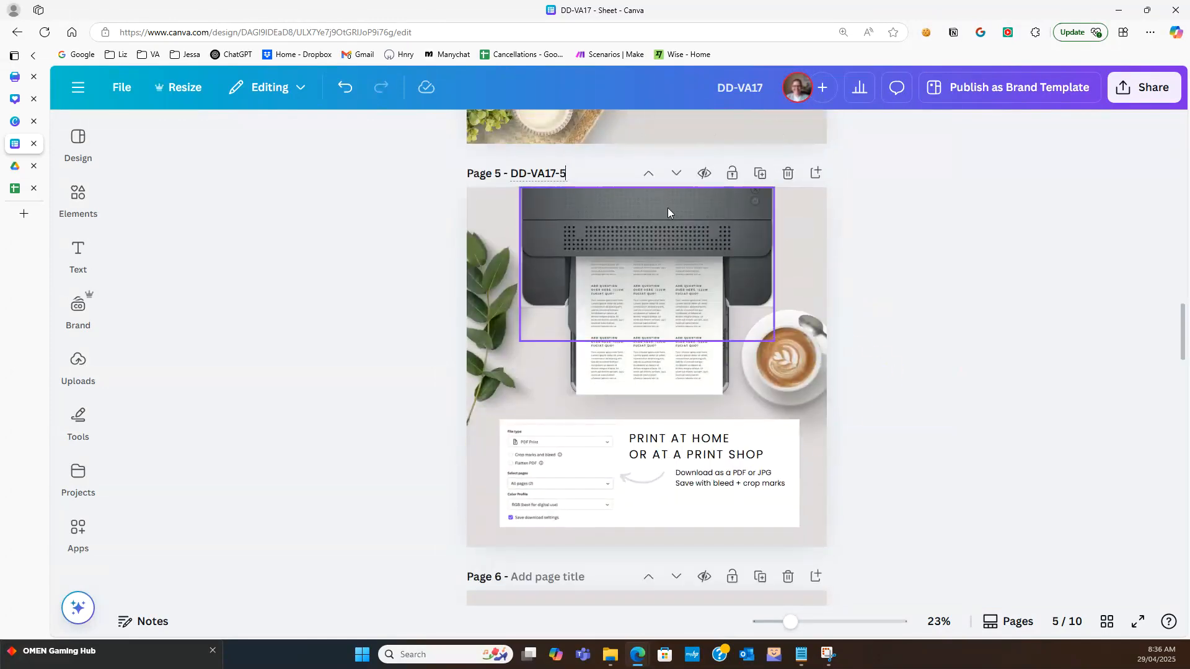
pyautogui.scroll(-3, 914, 242)
pyautogui.click(591, 269)
pyautogui.hotkey('ctrl', 'v')
pyautogui.write('-6')
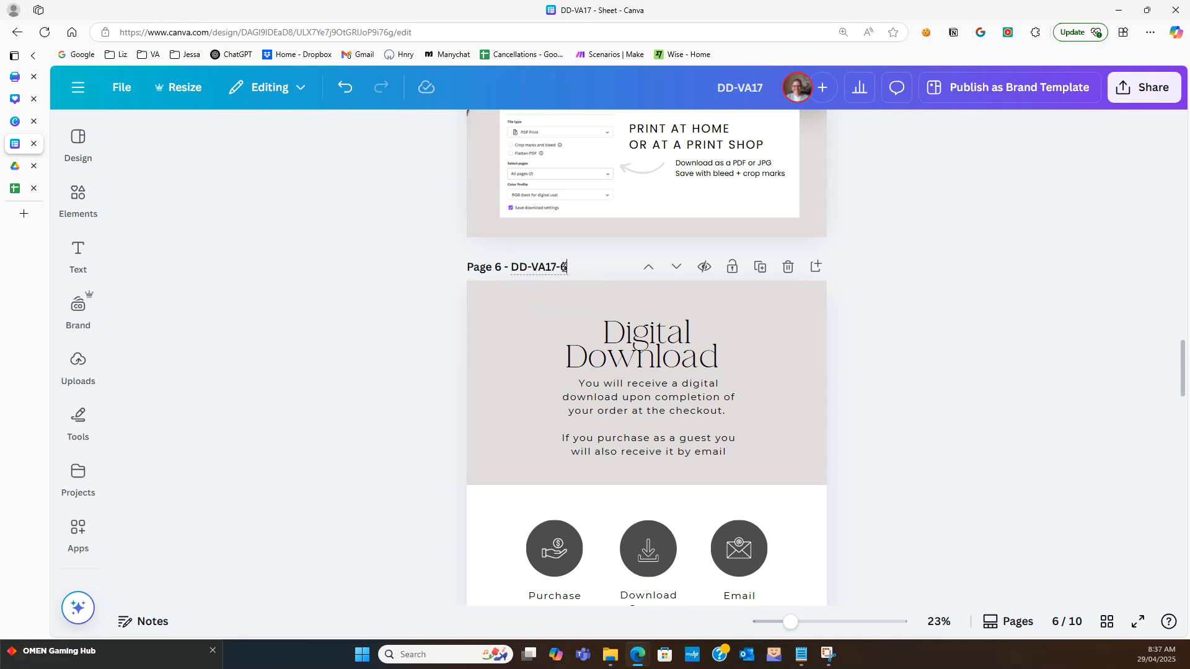
# - Title the Canva Template Process page DD-VA17-7 and the Frequently Asked Questions page DD-VA17-8
pyautogui.scroll(-5, 923, 310)
pyautogui.click(546, 360)
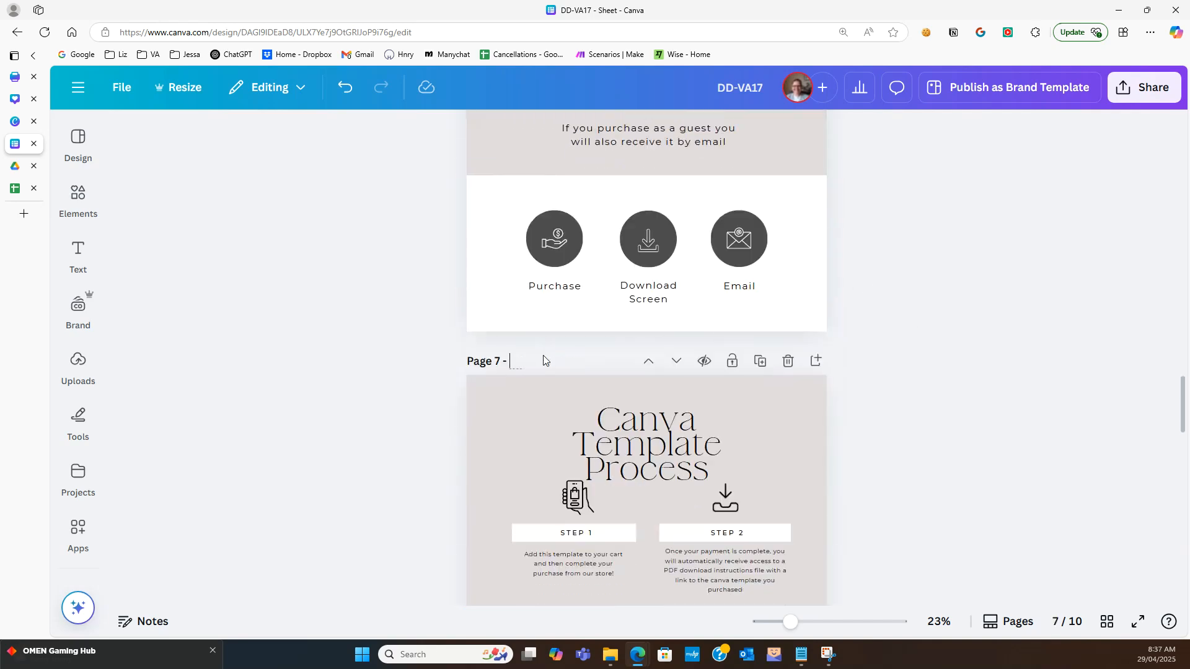
pyautogui.hotkey('ctrl', 'v')
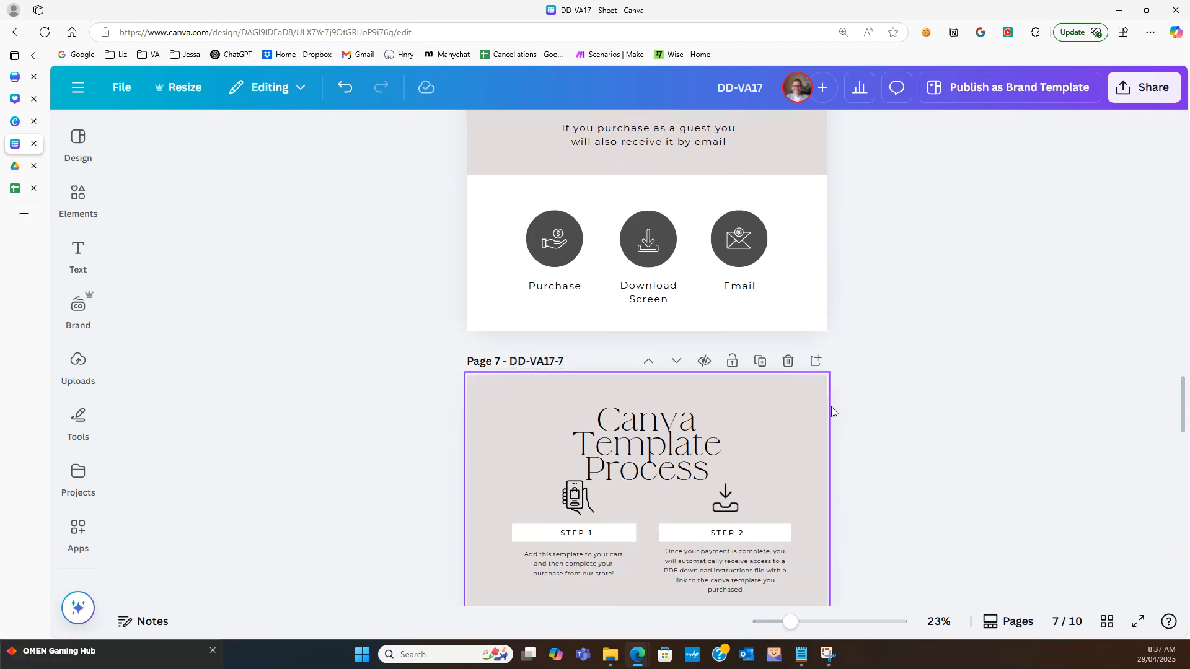
pyautogui.scroll(-7, 876, 387)
pyautogui.click(554, 333)
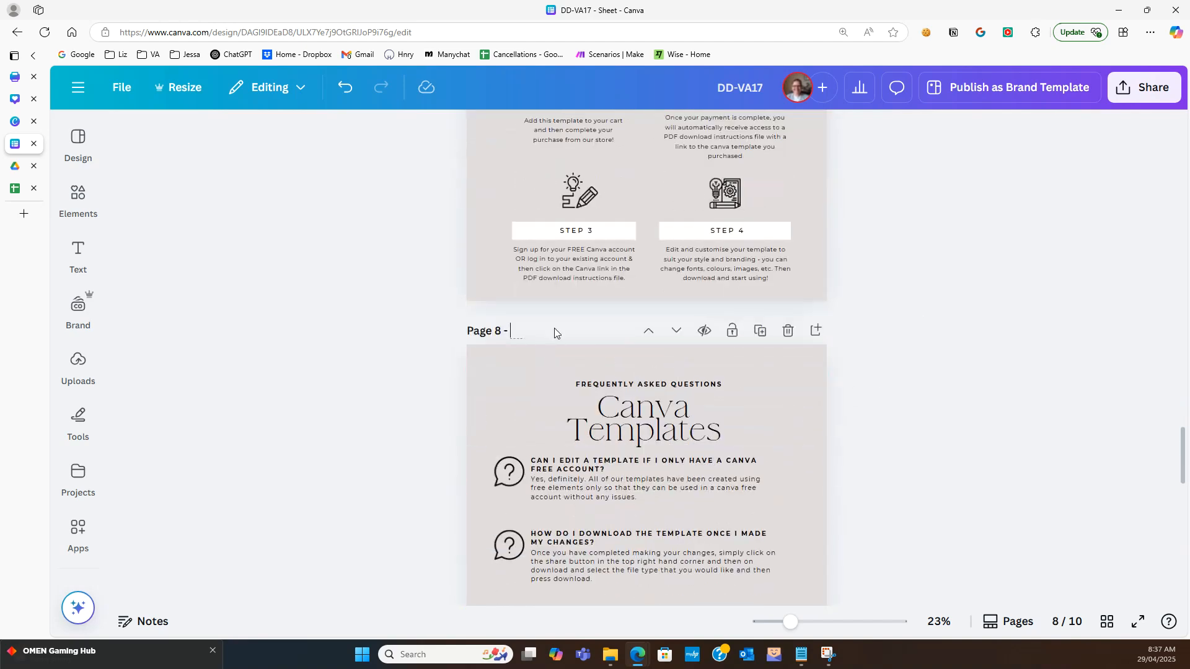
pyautogui.hotkey('ctrl', 'v')
pyautogui.click(842, 346)
# - Title the Commercial Use page DD-VA17-9 and the final store promotion page DD-VA17-10
pyautogui.scroll(-5, 868, 338)
pyautogui.scroll(-3, 612, 420)
pyautogui.click(526, 240)
pyautogui.hotkey('ctrl', 'v')
pyautogui.write('-9')
pyautogui.click(805, 284)
pyautogui.scroll(-6, 824, 287)
pyautogui.click(554, 270)
pyautogui.hotkey('ctrl', 'v')
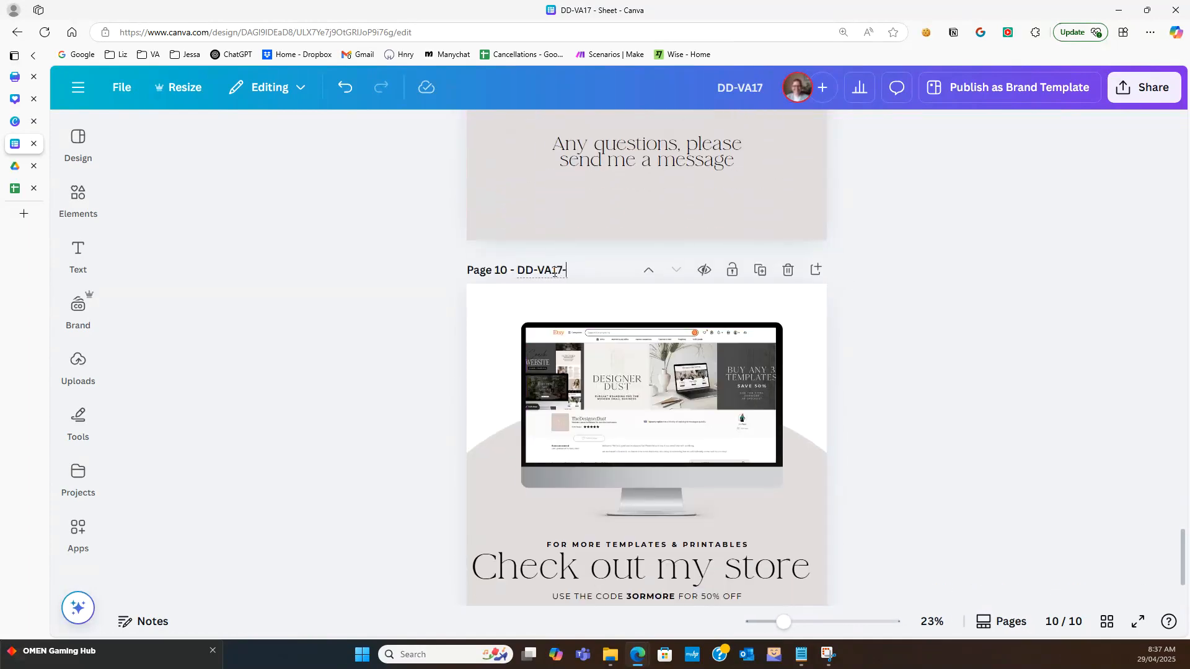
pyautogui.click(917, 261)
pyautogui.scroll(-2, 931, 285)
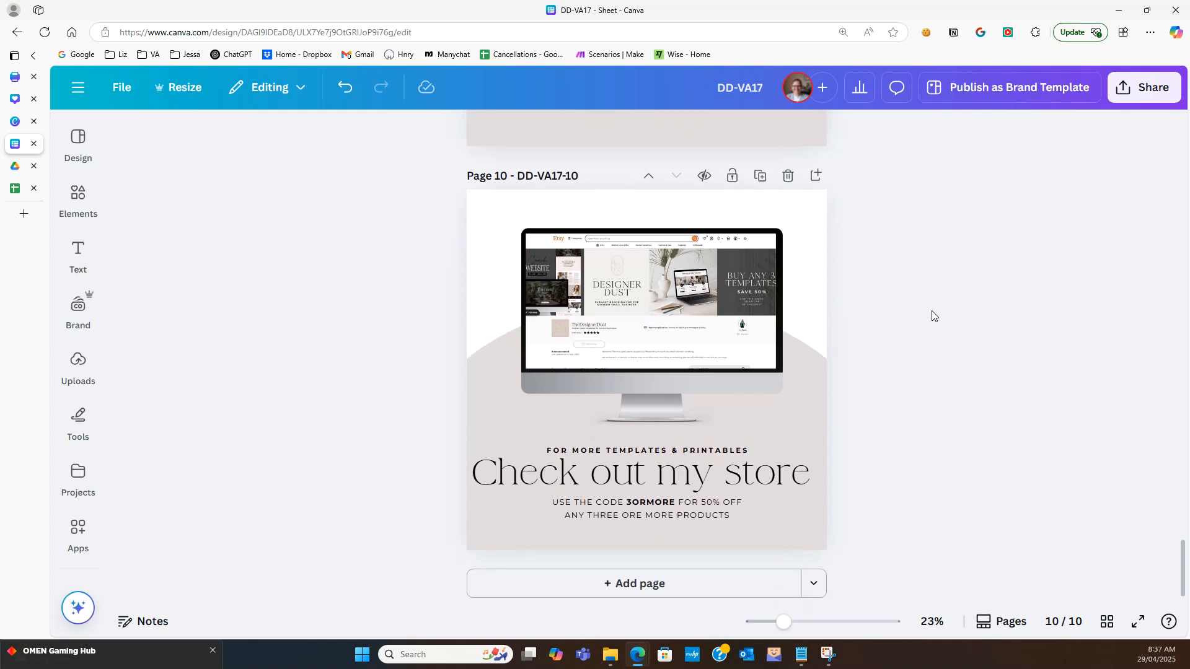
# - Download pages 1–10 of the design as JPG files
pyautogui.scroll(5, 932, 315)
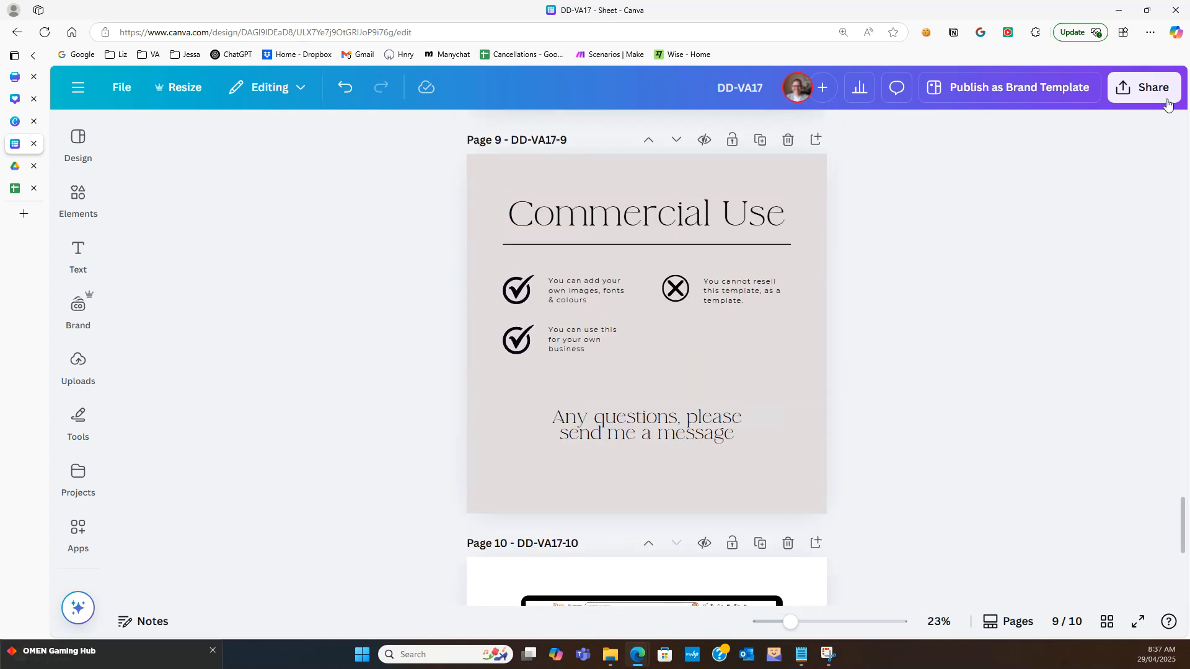
pyautogui.click(1143, 90)
pyautogui.click(907, 410)
pyautogui.click(998, 199)
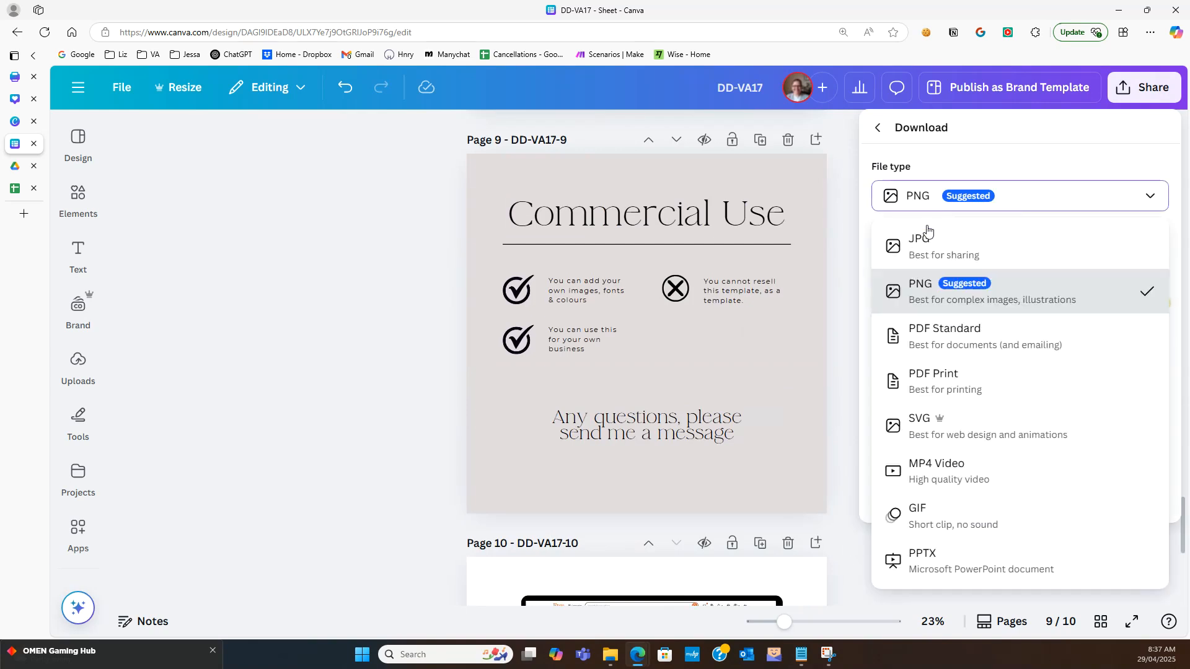
pyautogui.click(941, 255)
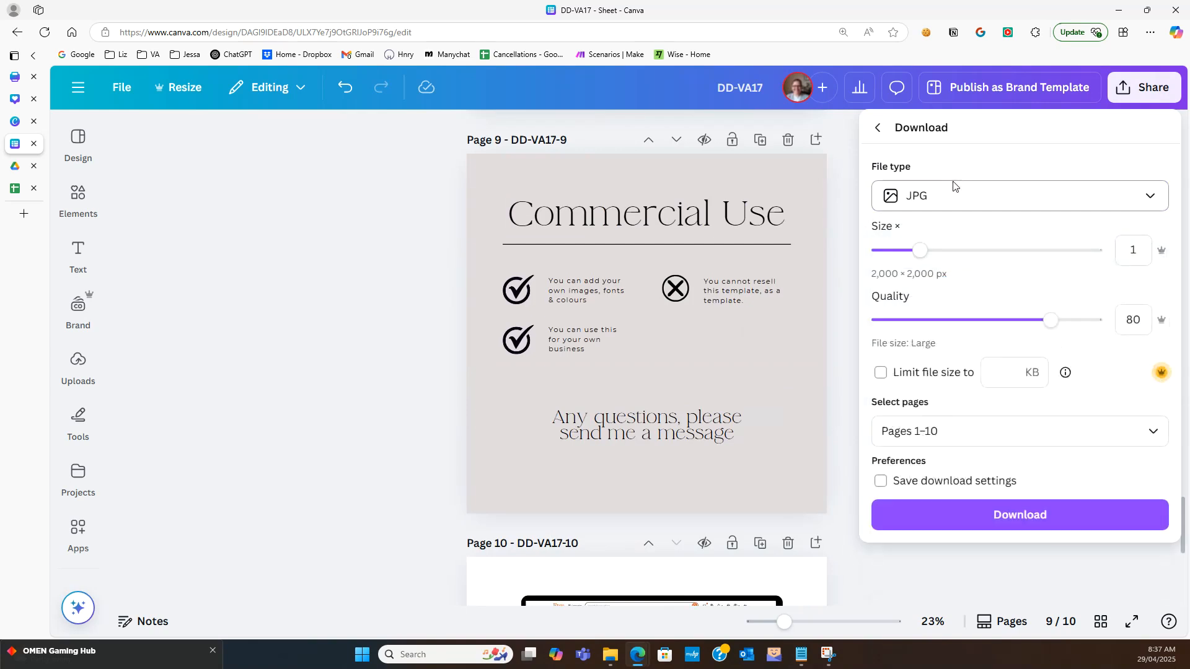
pyautogui.click(999, 513)
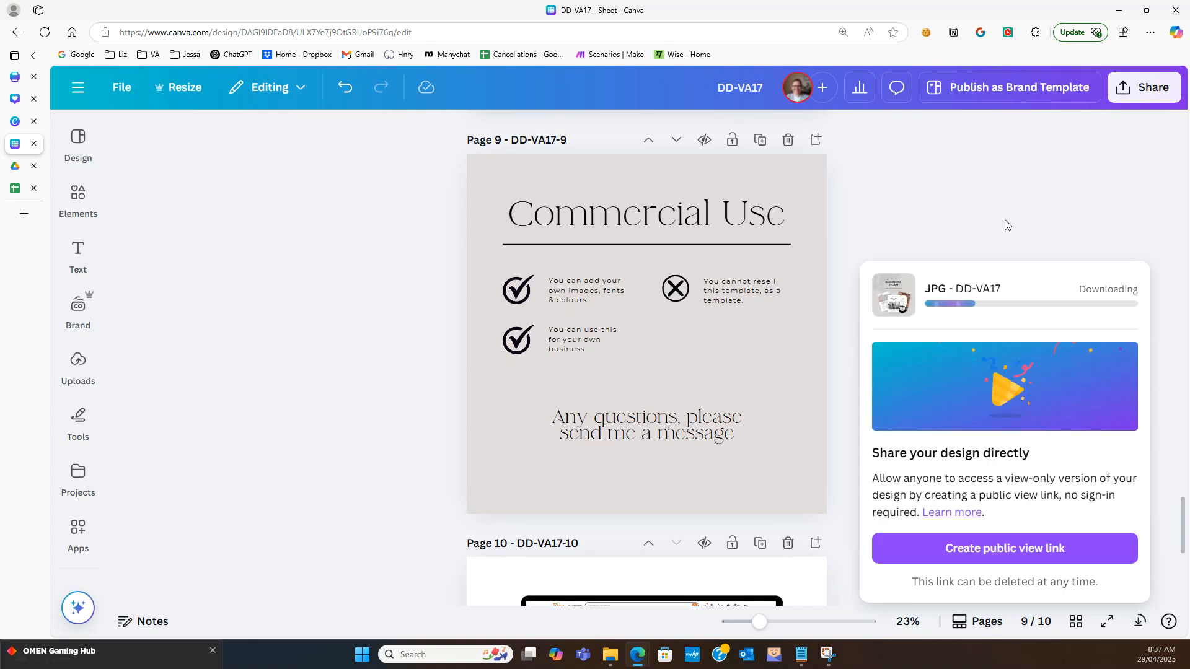
# - Extract the downloaded DD-VA17.zip into a DD-VA17 folder containing the JPG pages
pyautogui.click(1002, 84)
pyautogui.click(558, 70)
pyautogui.click(515, 137)
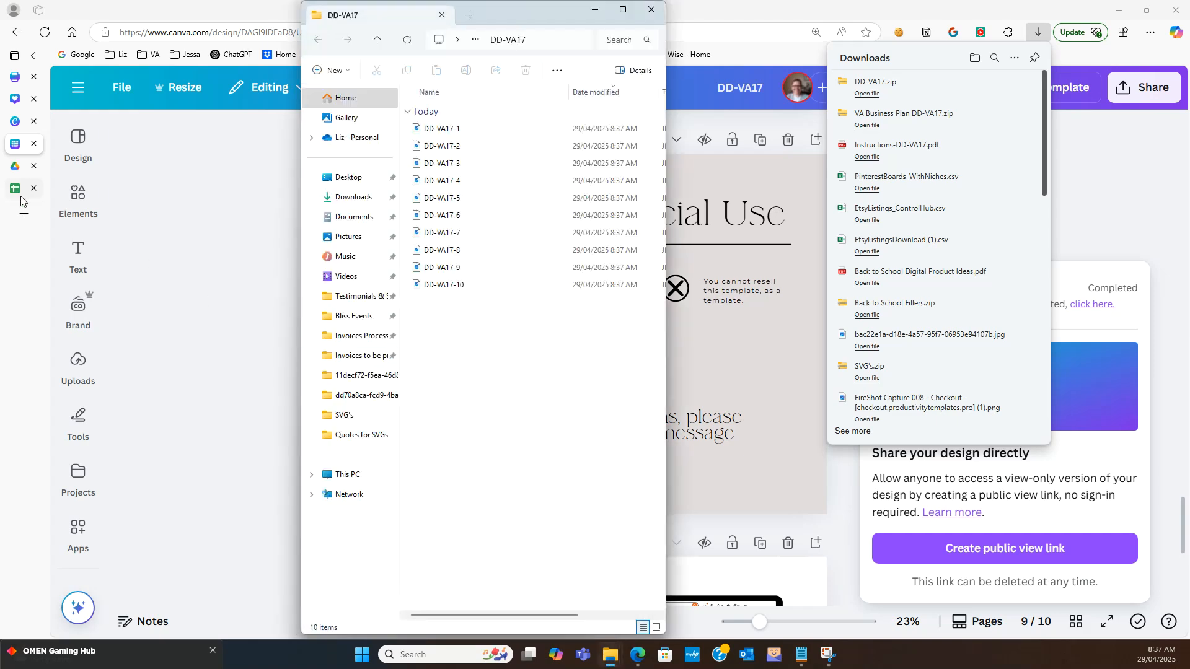
# - Switch to Google Drive and upload all ten DD-VA17 JPGs from the extracted folder into the Mockups folder
pyautogui.click(15, 166)
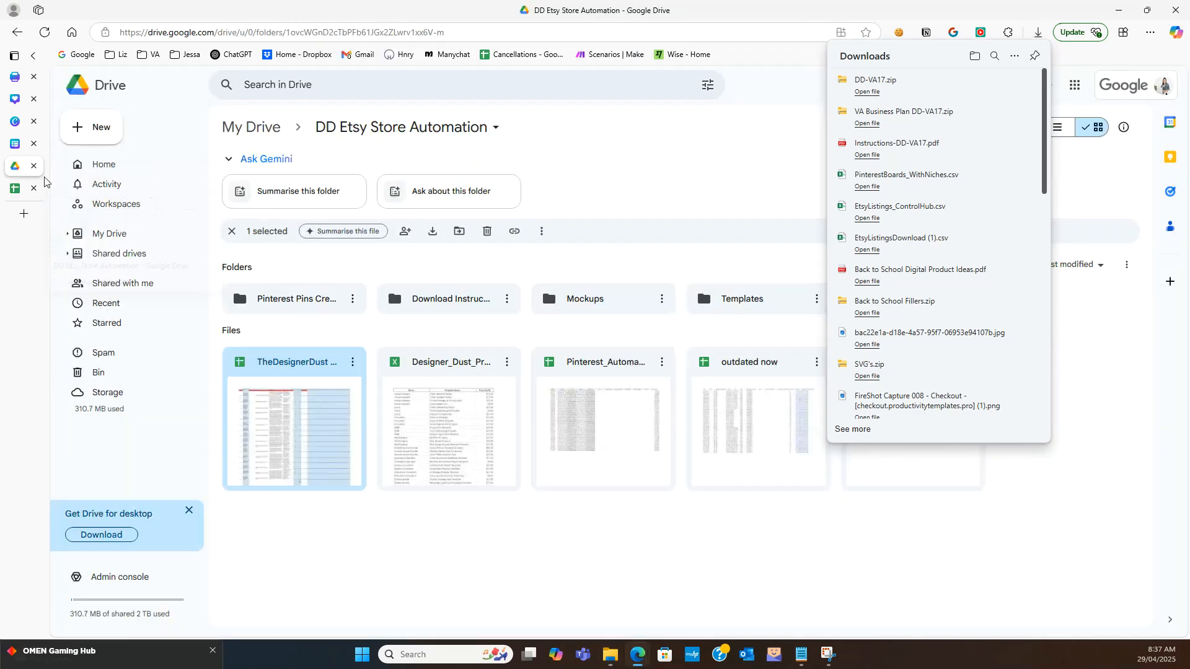
pyautogui.doubleClick(586, 301)
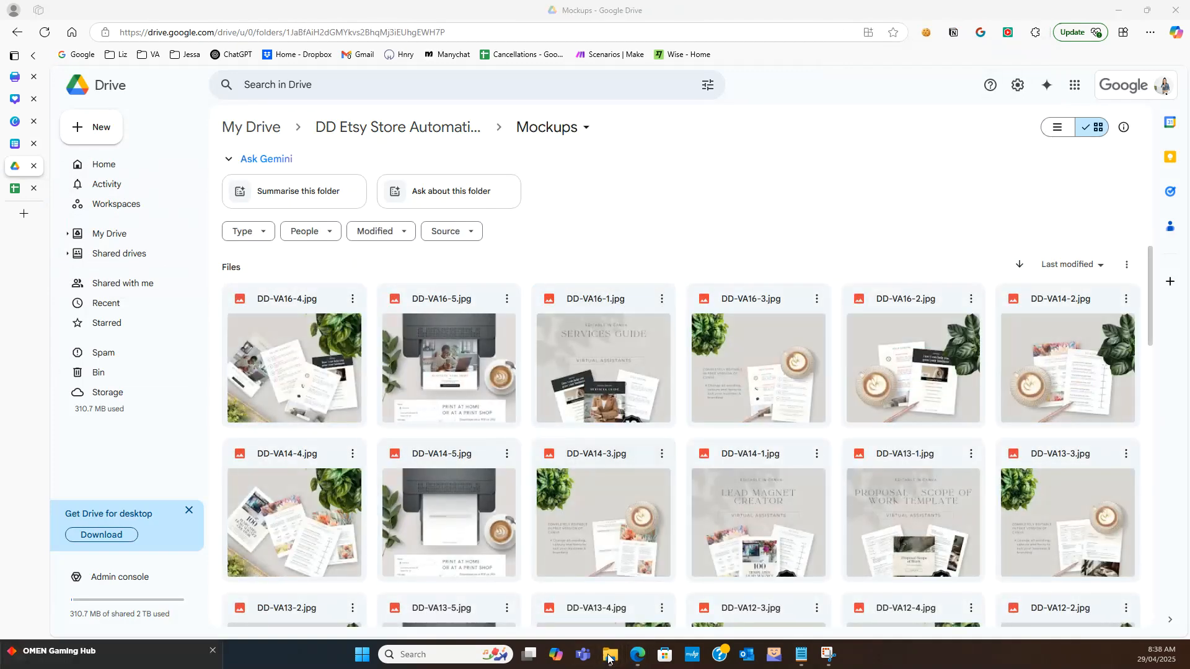
pyautogui.moveTo(612, 658)
pyautogui.click(659, 595)
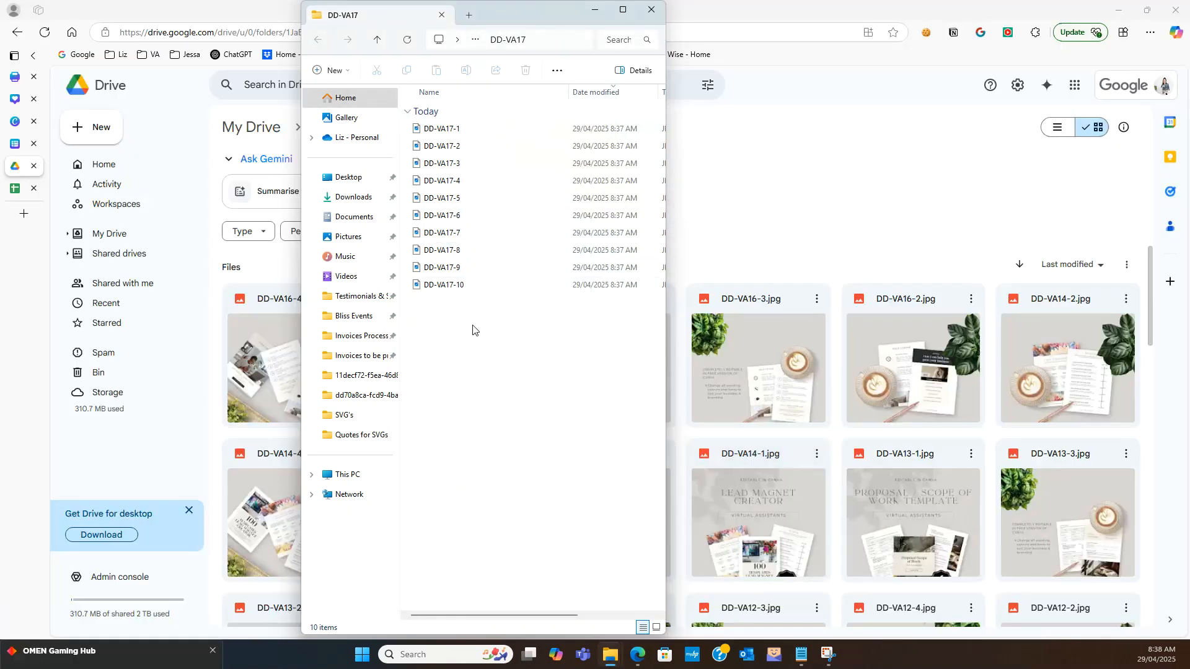
pyautogui.moveTo(473, 326); pyautogui.dragTo(778, 277)
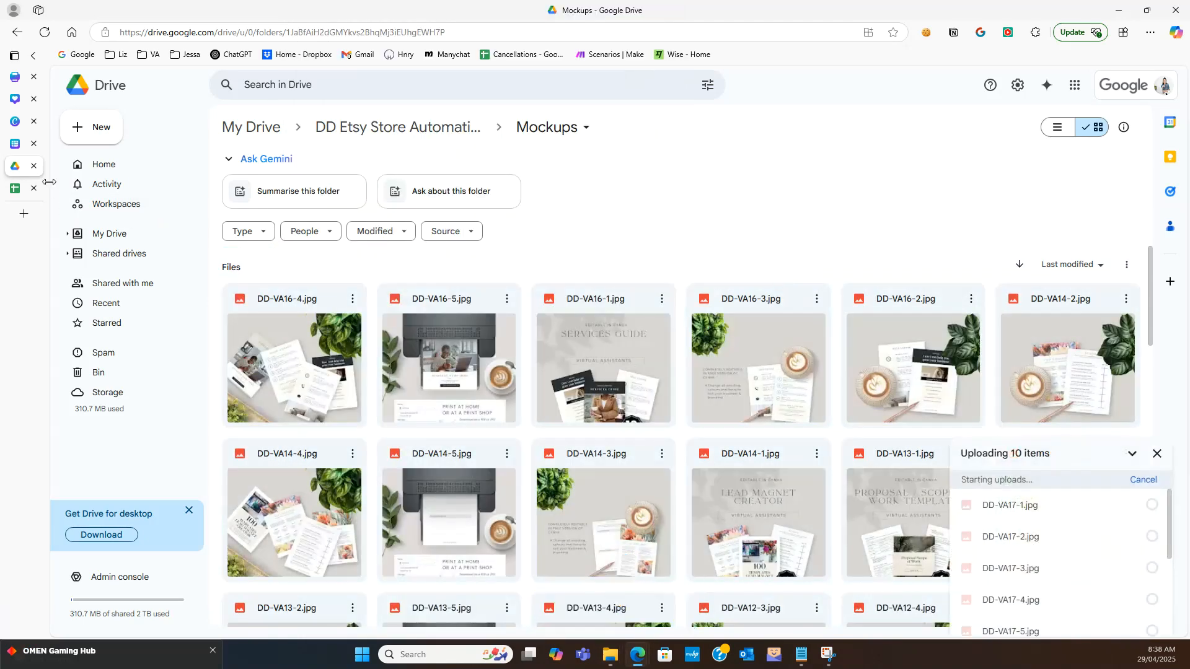
# - In the Etsy product plan spreadsheet, check the DD-VA17 row's Drive links and file IDs, and set its status to Prepare for Listing
pyautogui.click(13, 192)
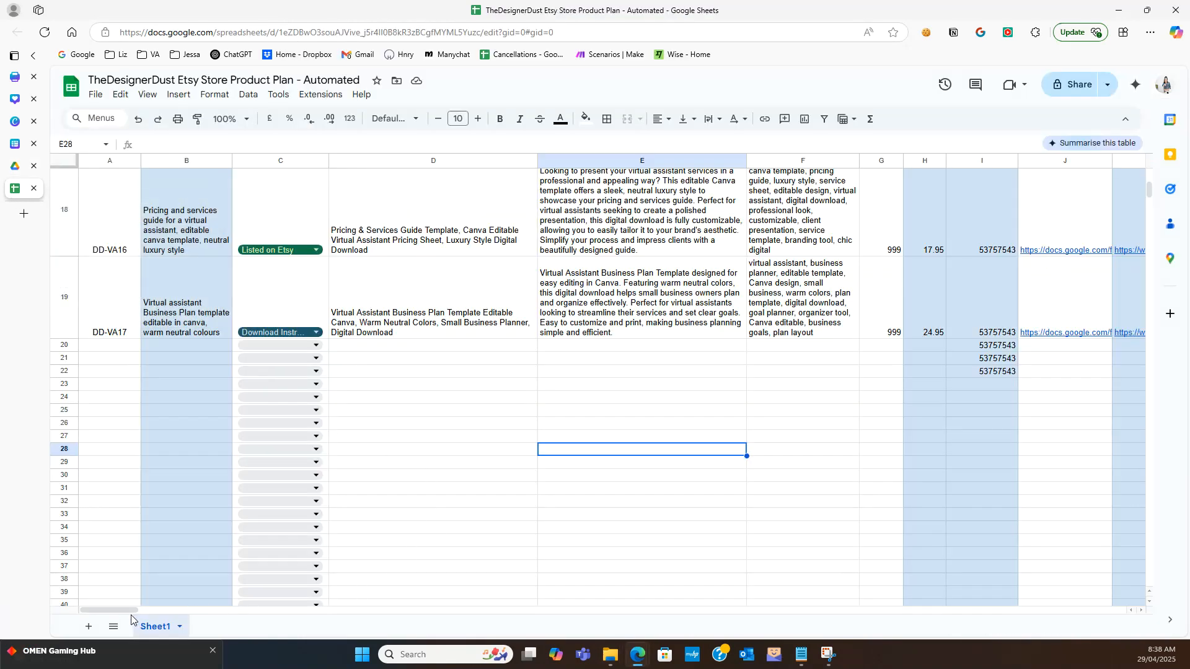
pyautogui.moveTo(127, 612); pyautogui.dragTo(171, 620)
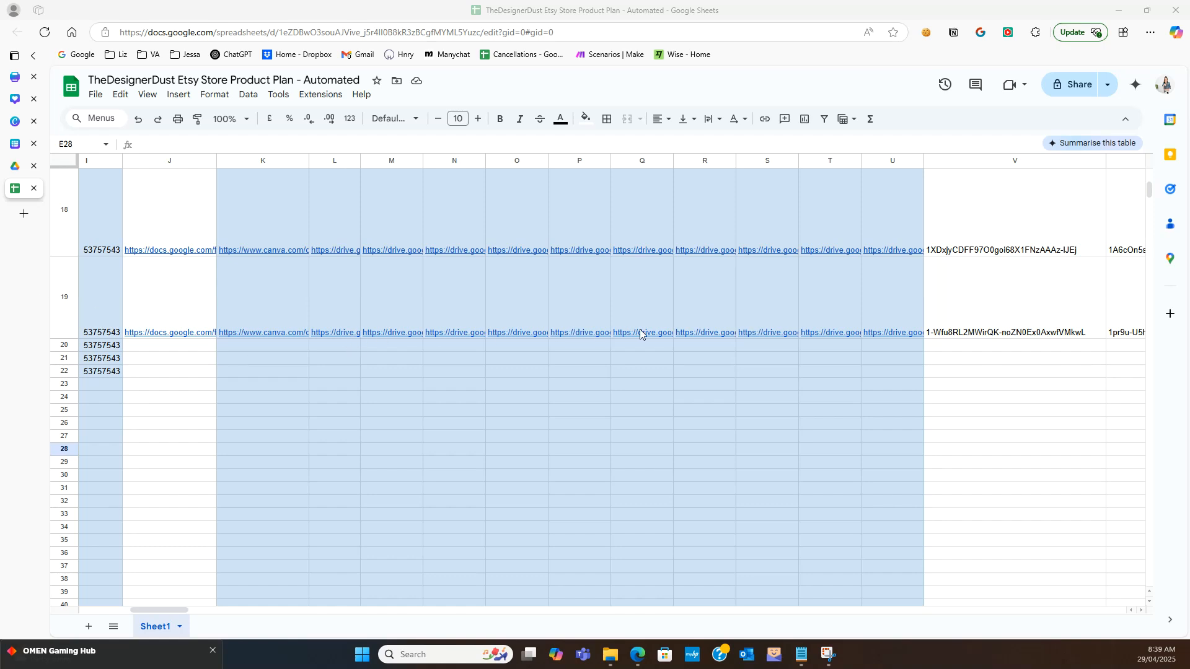
pyautogui.hscroll(10, 190, 611)
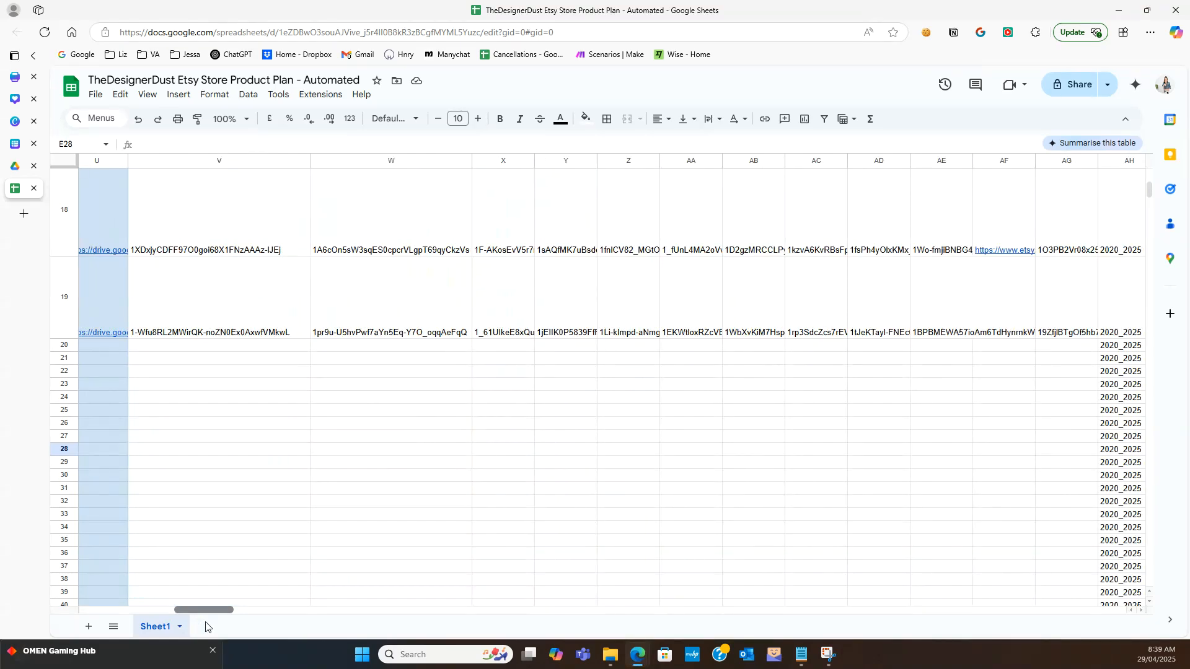
pyautogui.hscroll(3, 206, 627)
pyautogui.hscroll(-15, 182, 629)
pyautogui.scroll(1, 505, 562)
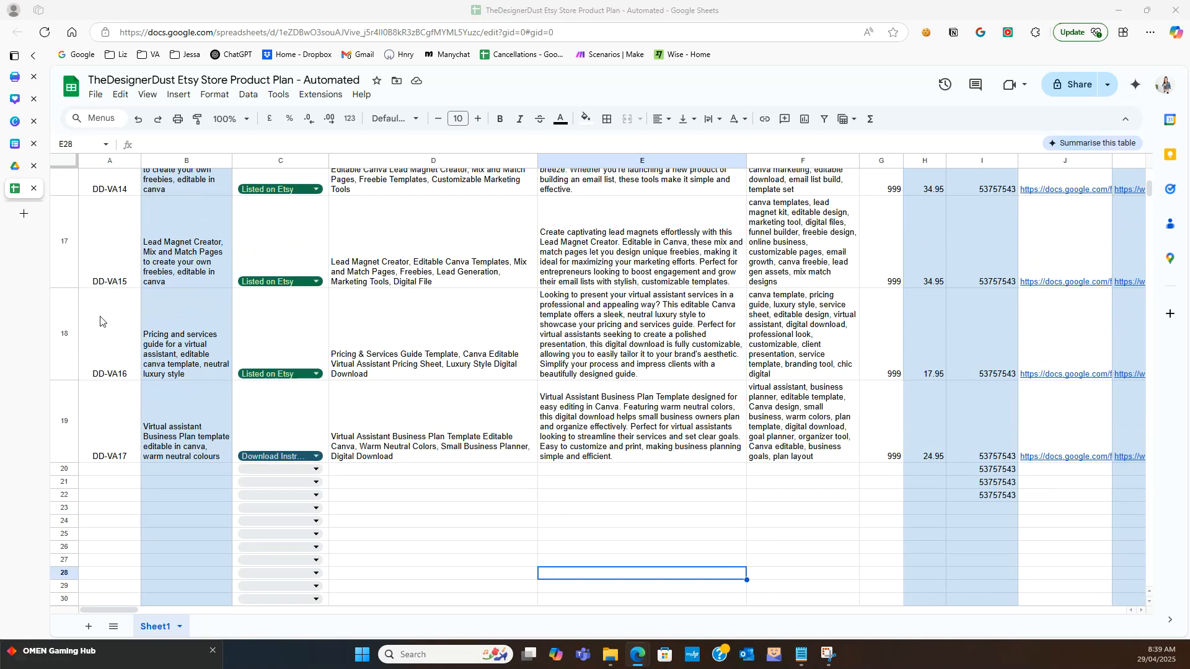
pyautogui.click(294, 457)
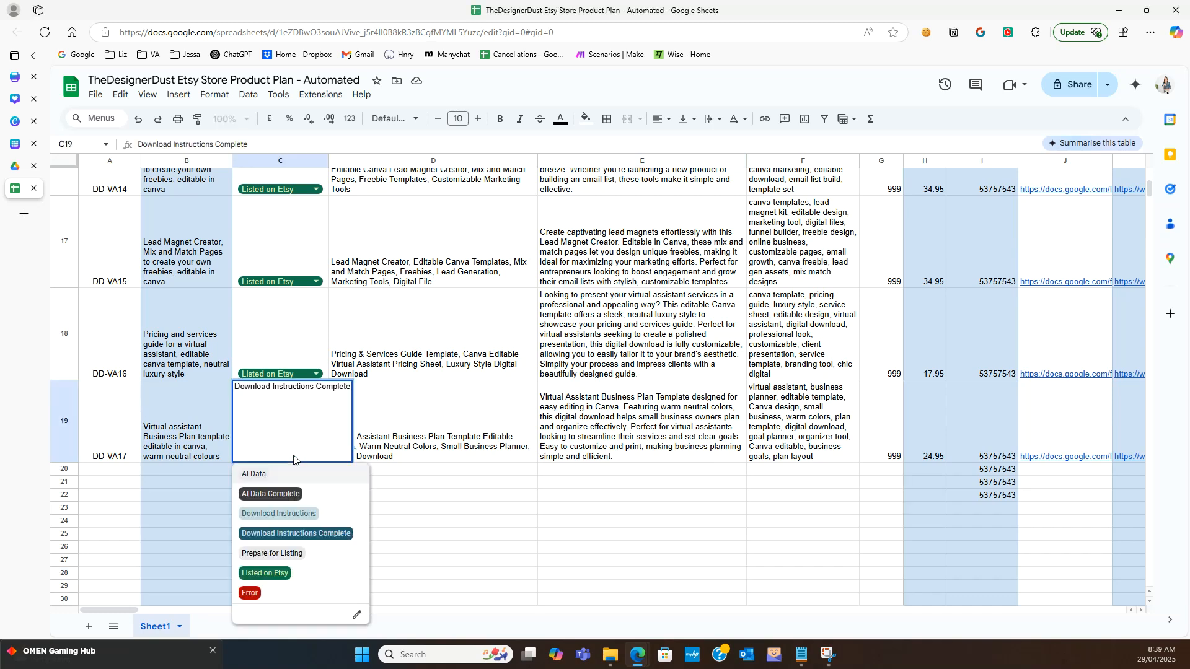
pyautogui.click(275, 555)
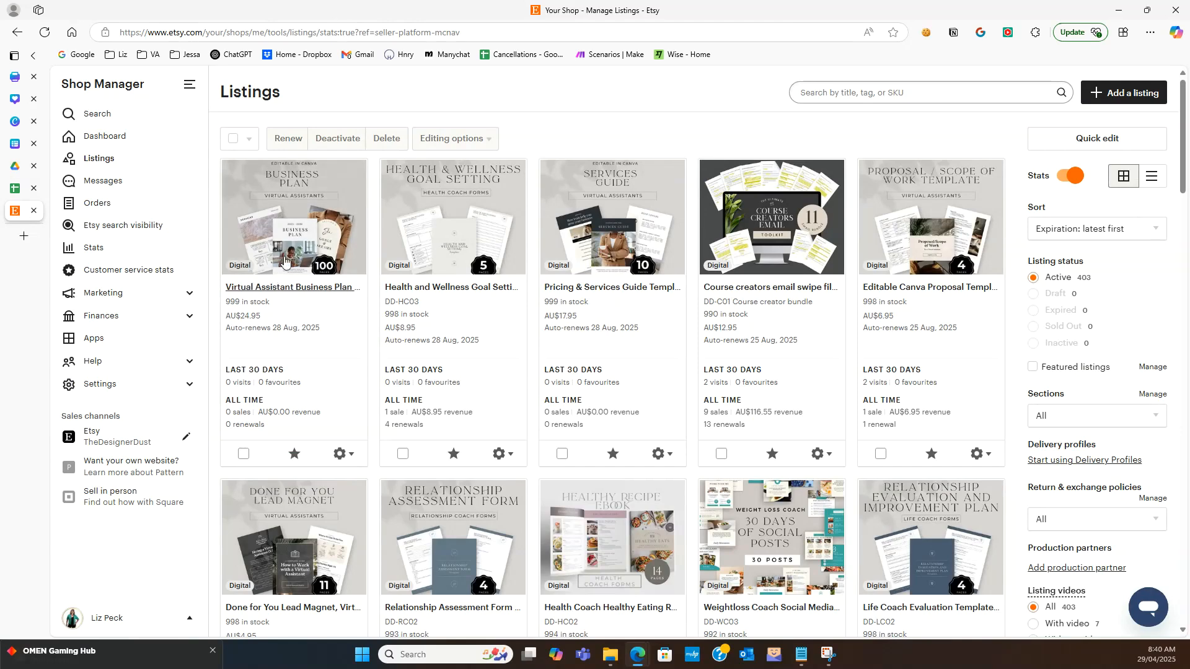
# - Open the Virtual Assistant Business Plan listing in Etsy's Shop Manager and review its title, photos, digital file and description
pyautogui.click(299, 286)
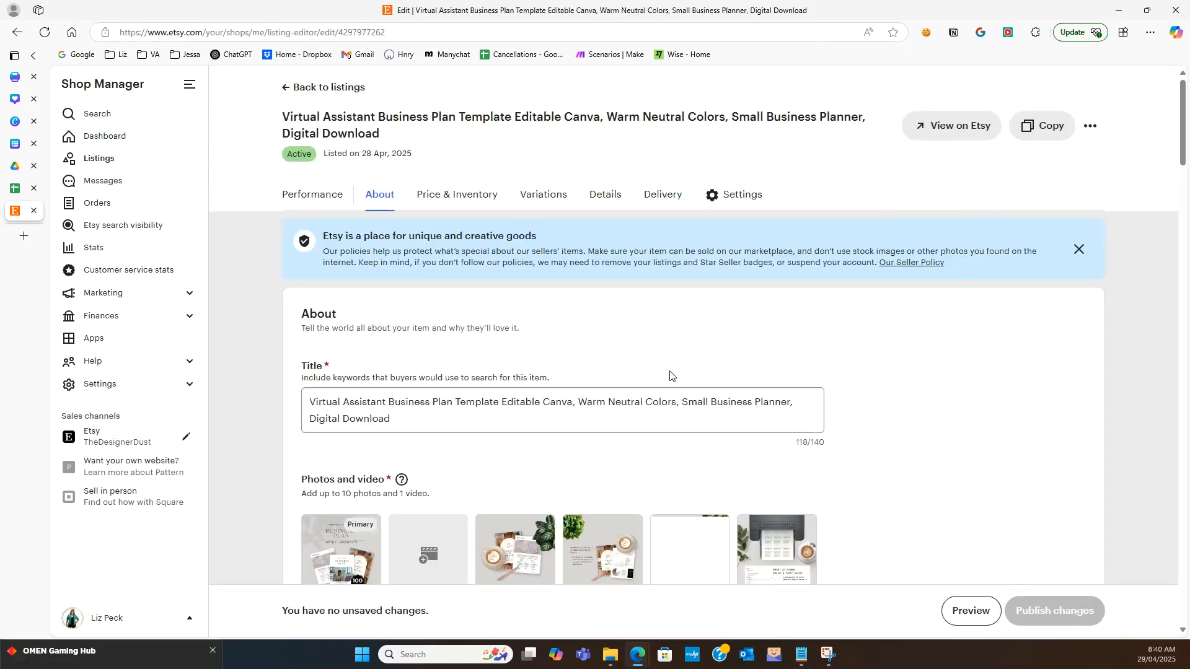
pyautogui.scroll(-1, 712, 379)
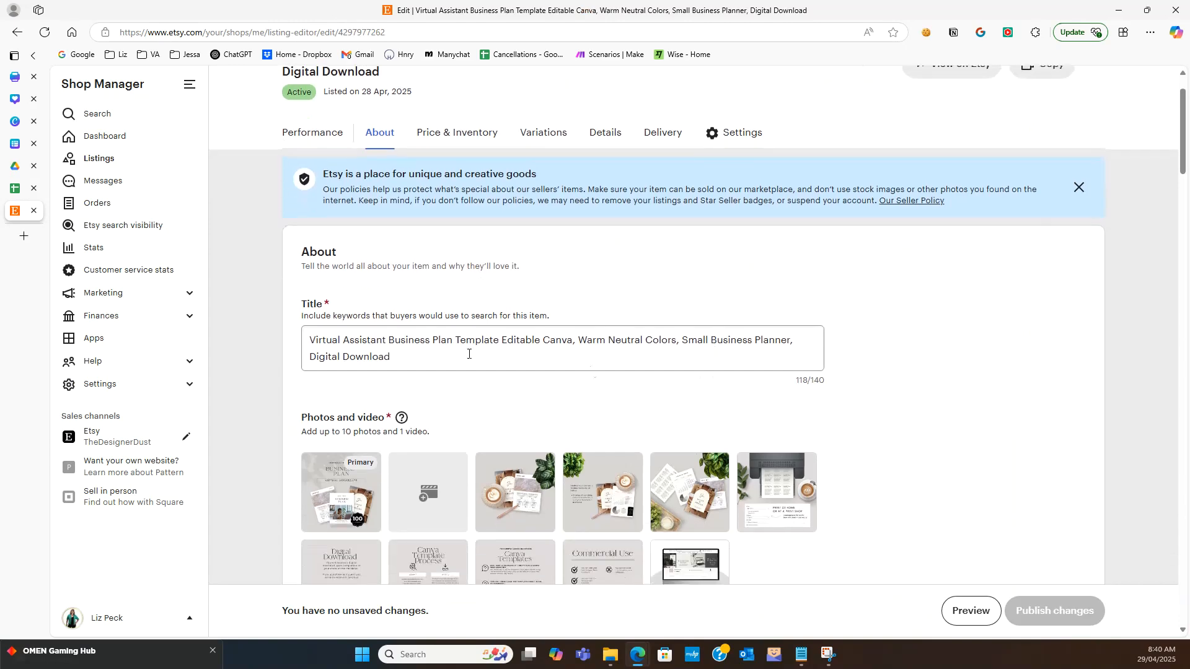
pyautogui.scroll(-3, 509, 367)
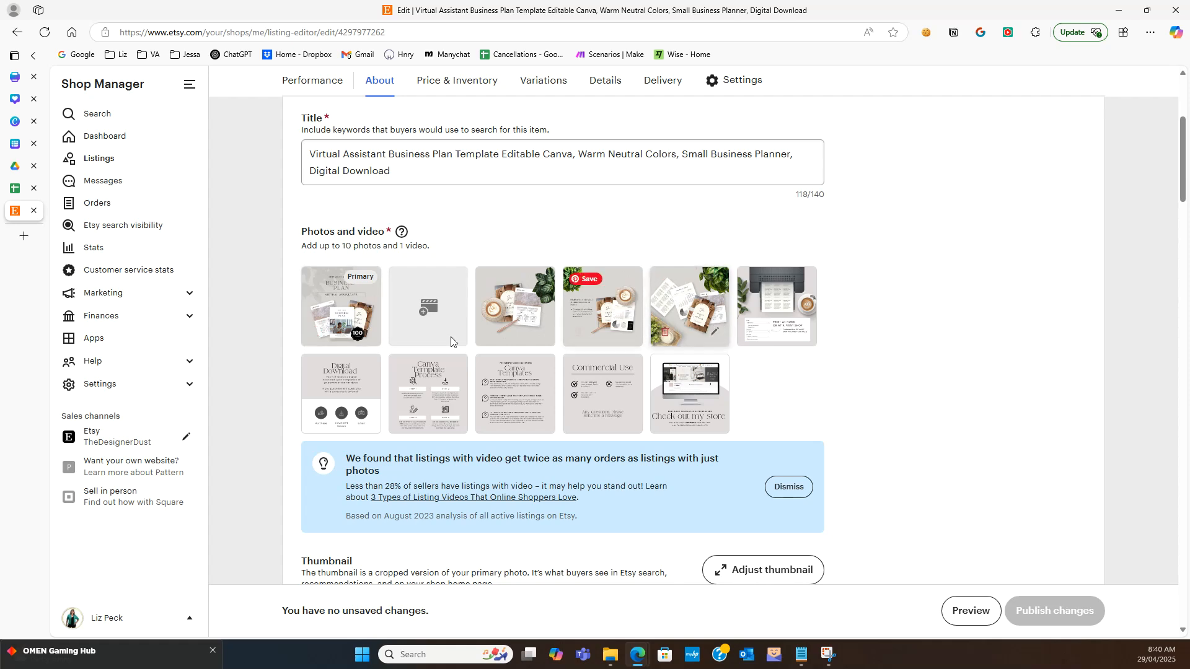
pyautogui.scroll(-4, 885, 414)
pyautogui.scroll(-3, 884, 414)
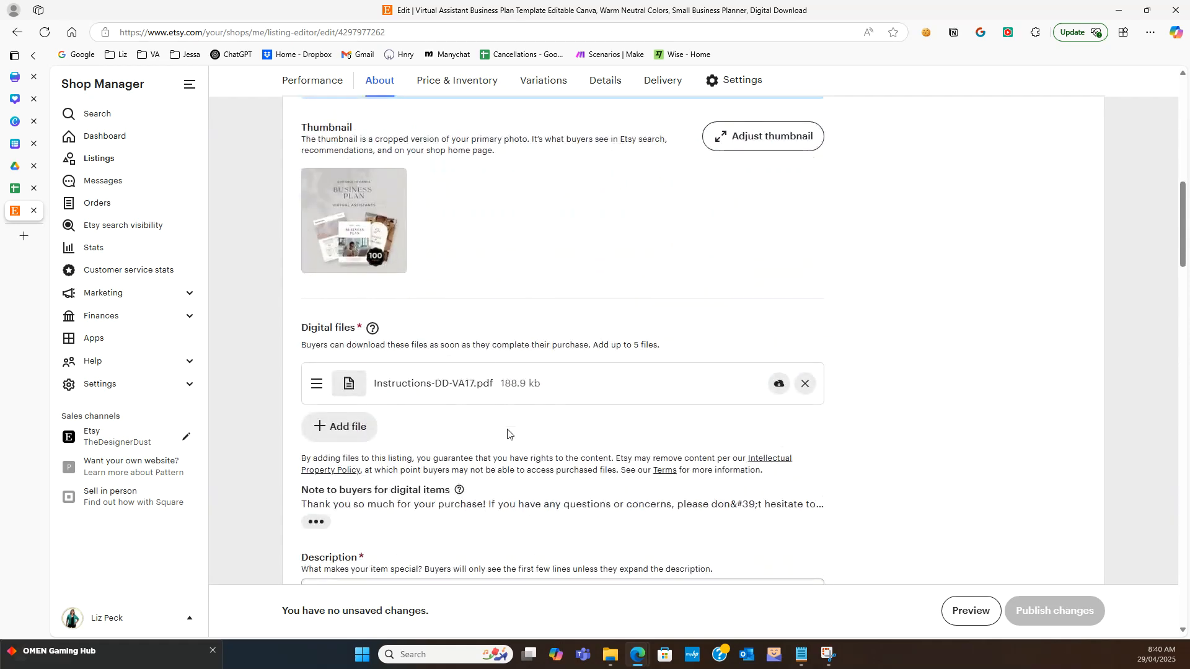
pyautogui.scroll(-5, 602, 425)
pyautogui.scroll(-3, 602, 425)
pyautogui.scroll(1, 601, 425)
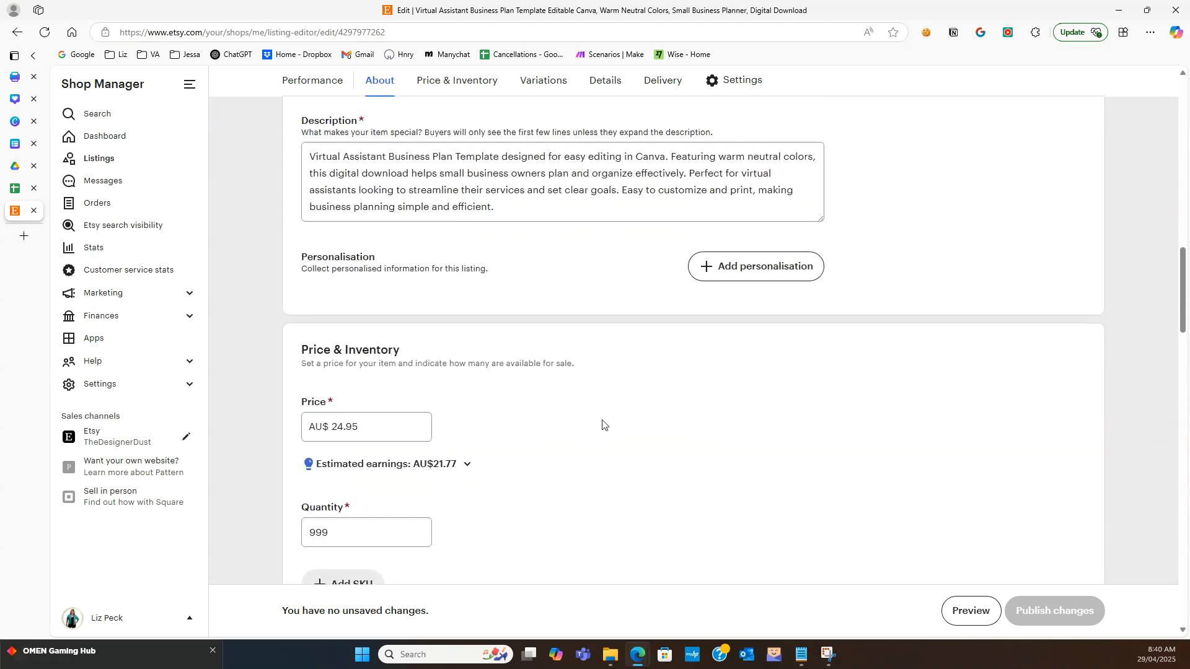
# - Review the listing's price, quantity, category, tags, shop section and renewal options, and return to the product plan spreadsheet
pyautogui.scroll(-5, 478, 385)
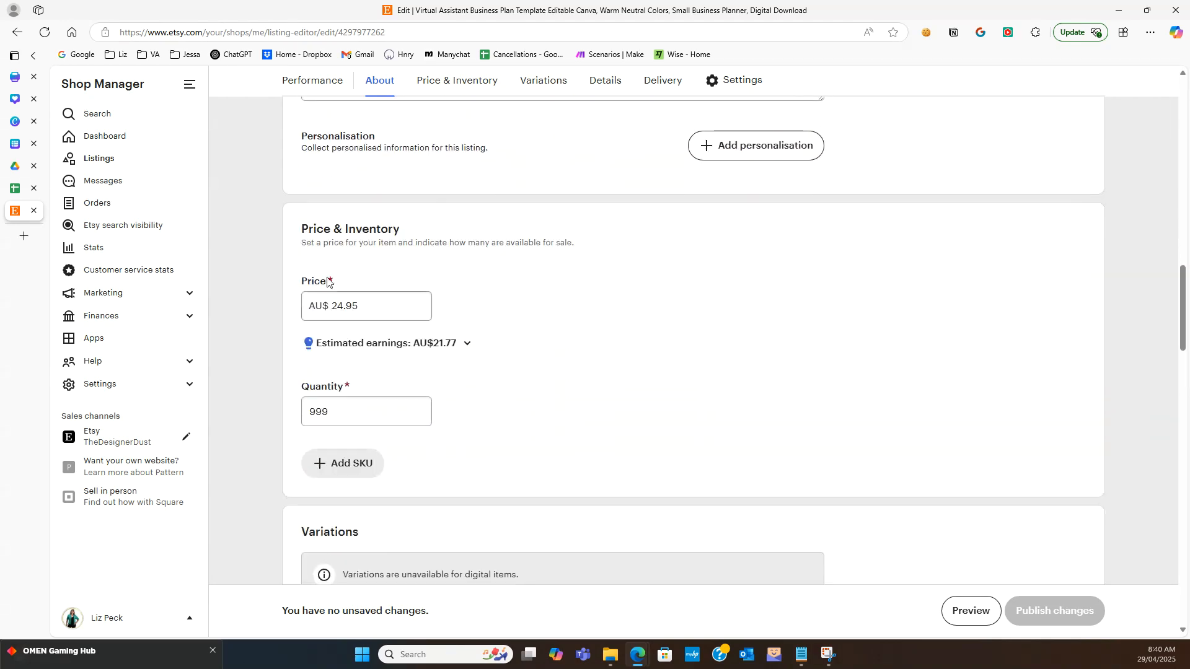
pyautogui.scroll(-6, 472, 287)
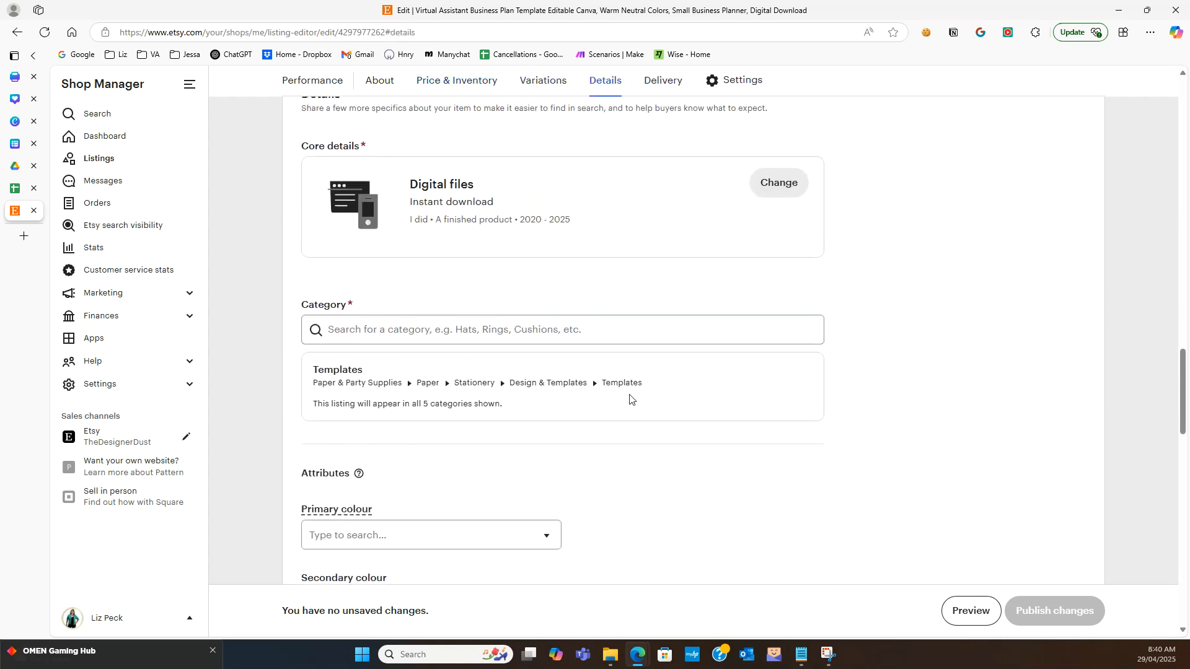
pyautogui.scroll(-10, 629, 398)
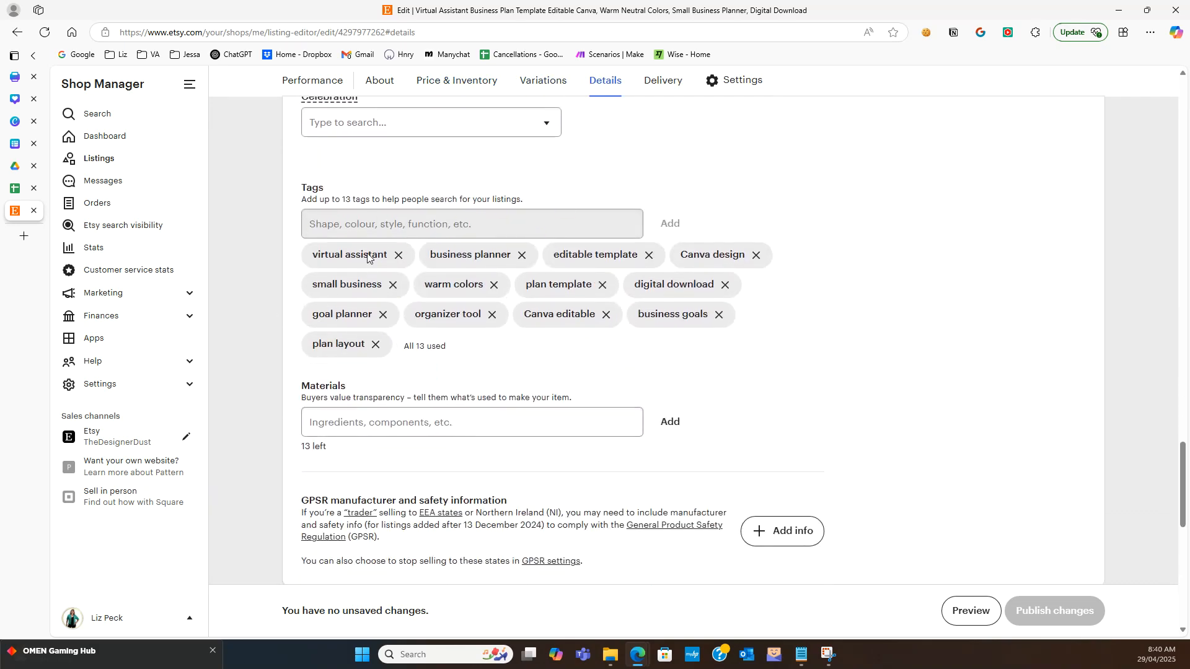
pyautogui.scroll(-9, 671, 395)
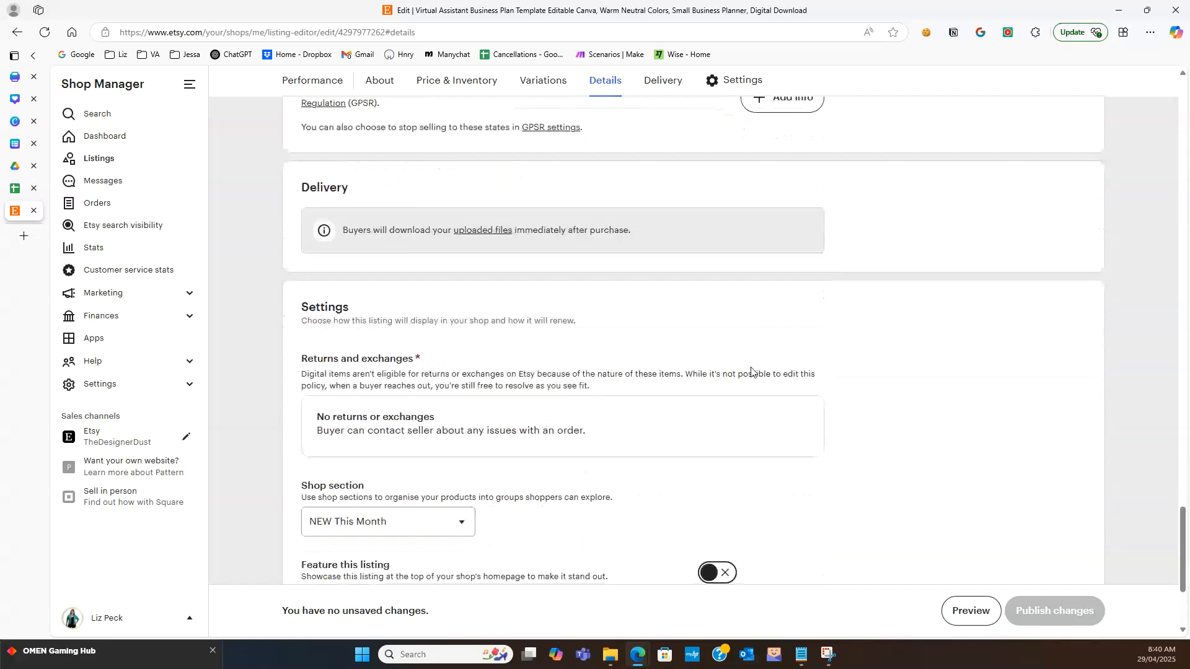
pyautogui.scroll(-1, 751, 372)
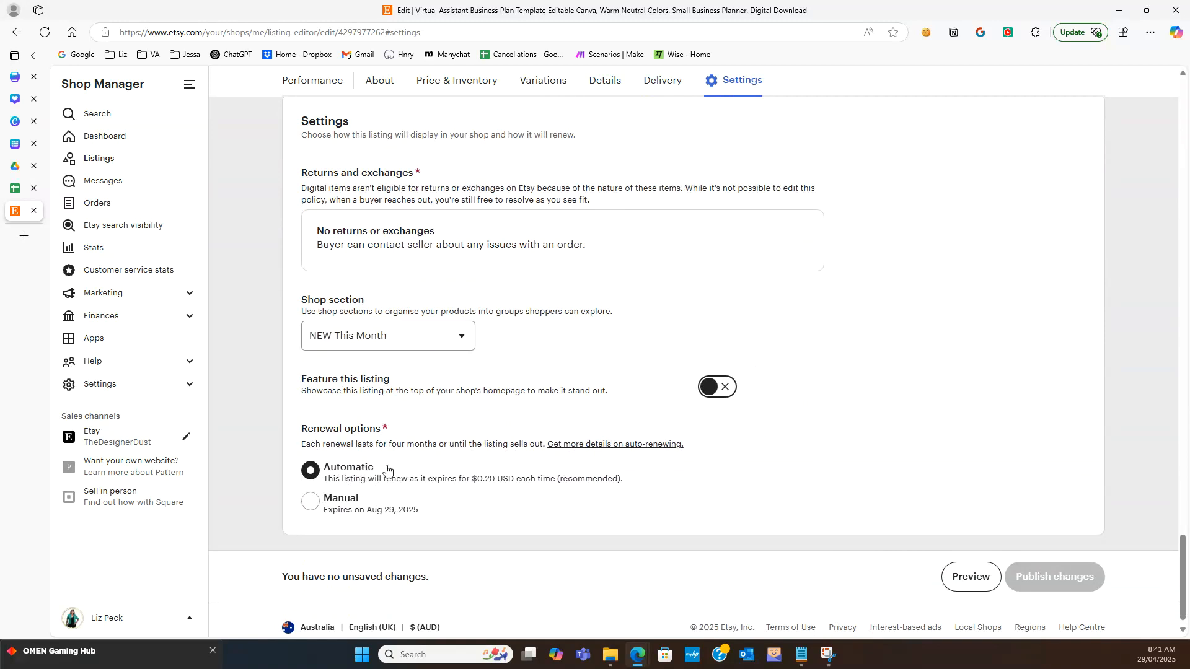
pyautogui.scroll(15, 482, 446)
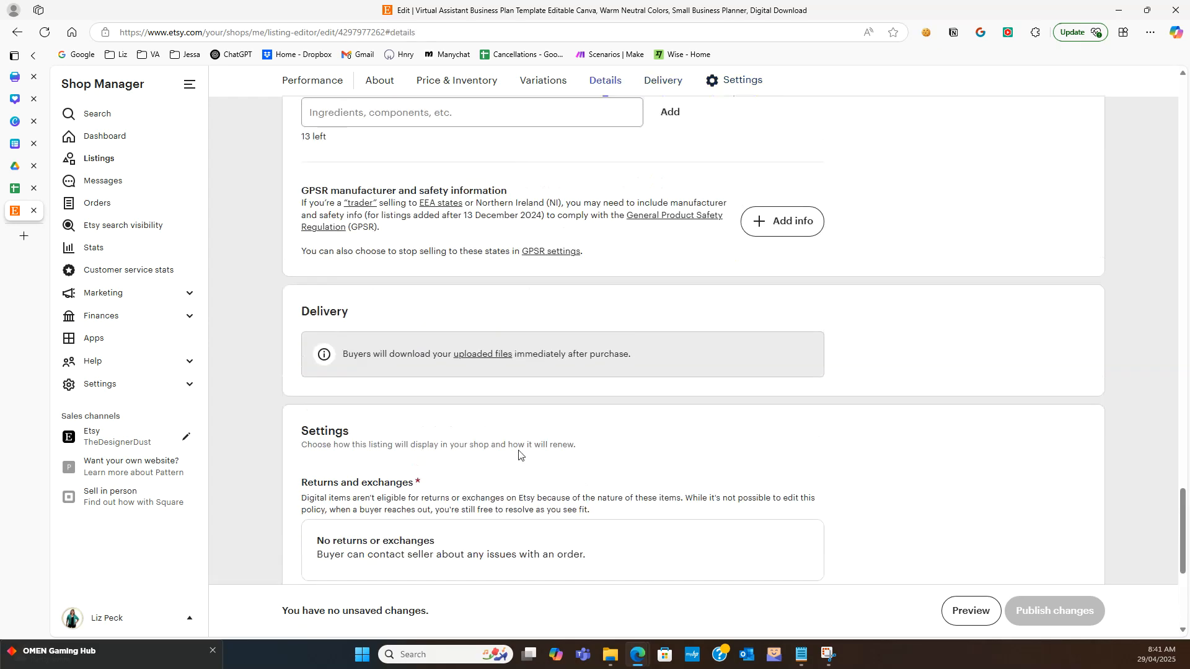
pyautogui.scroll(15, 520, 454)
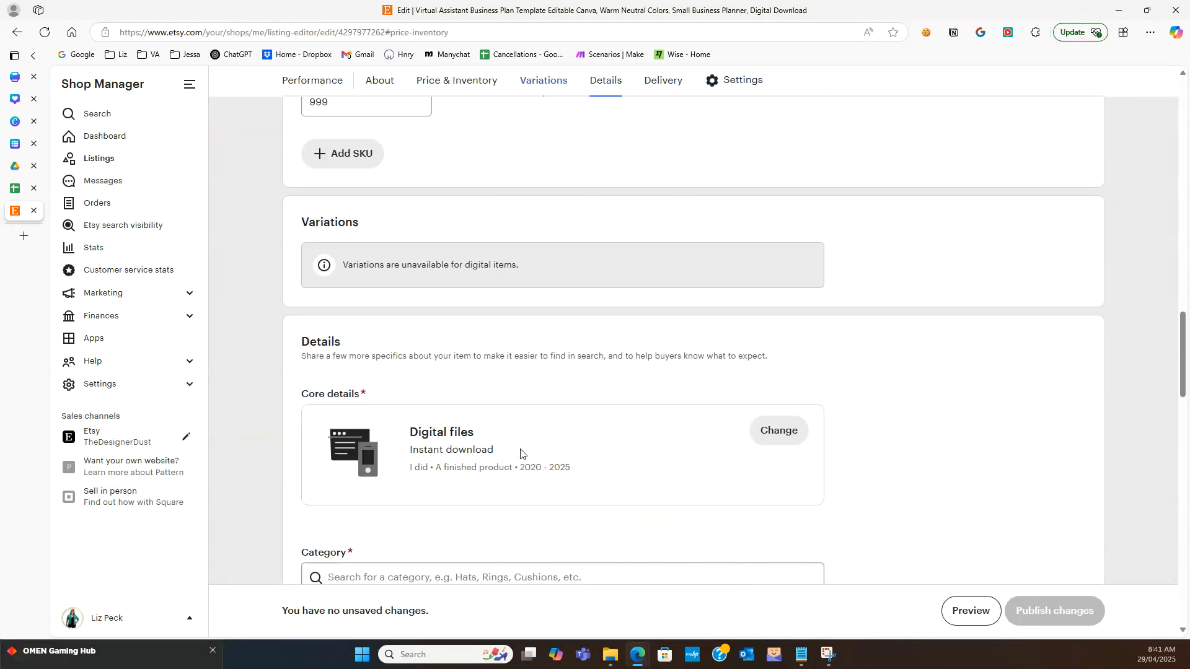
pyautogui.scroll(15, 520, 453)
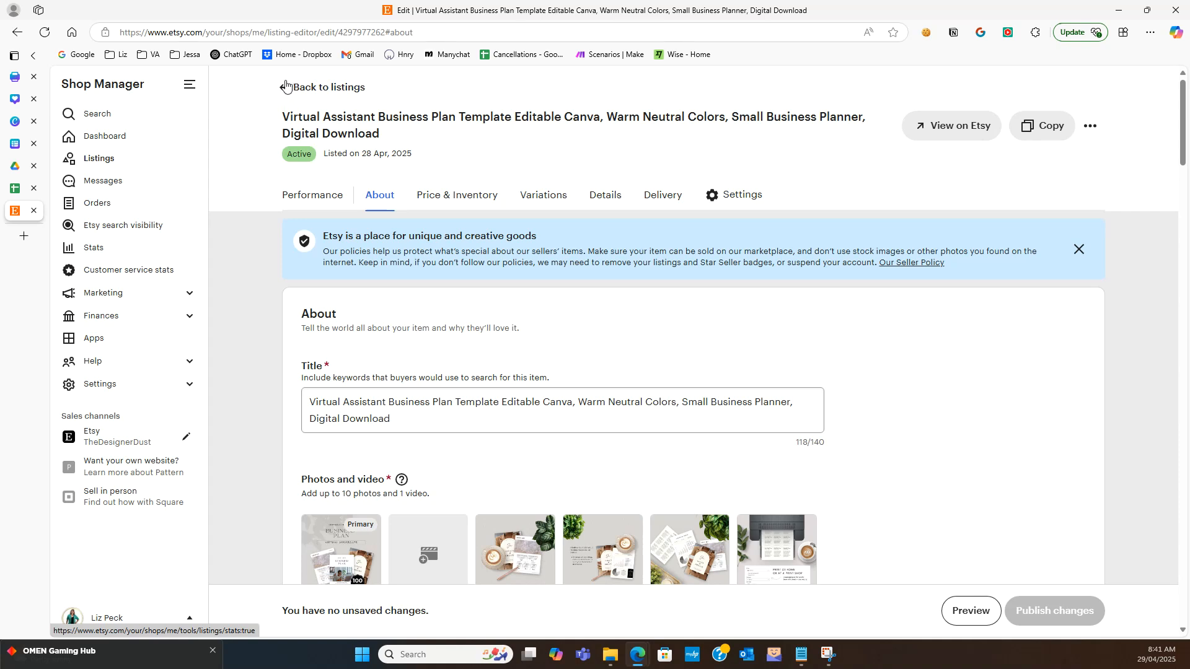
pyautogui.hotkey('ctrl', 'shift', 'Tab')
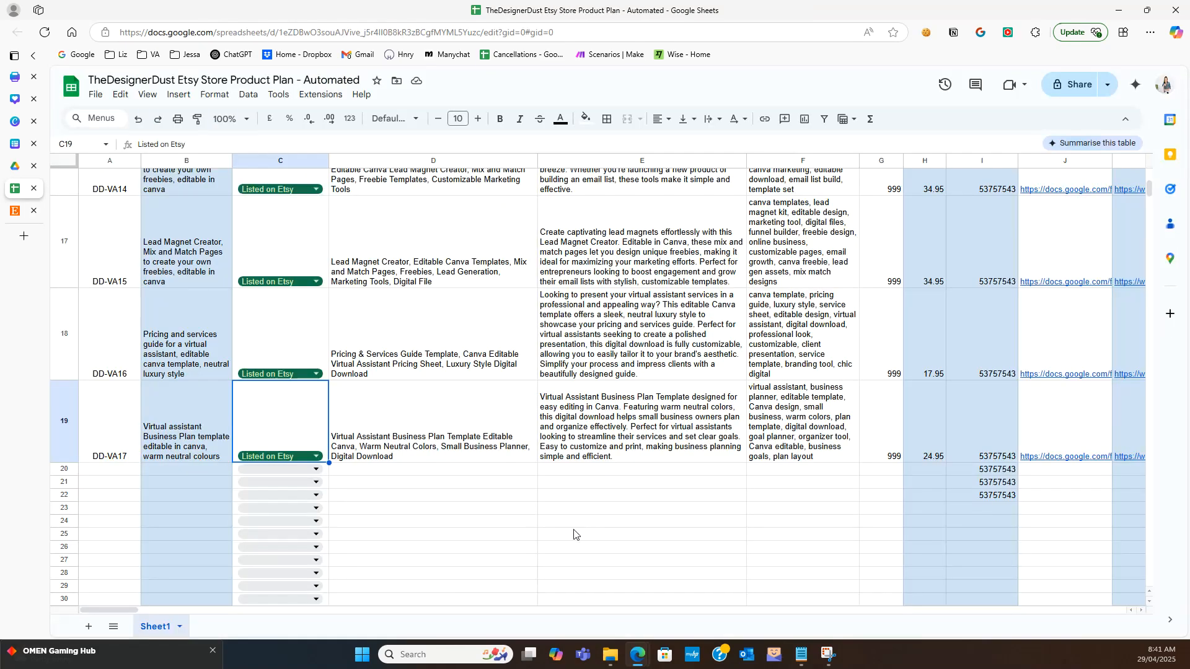